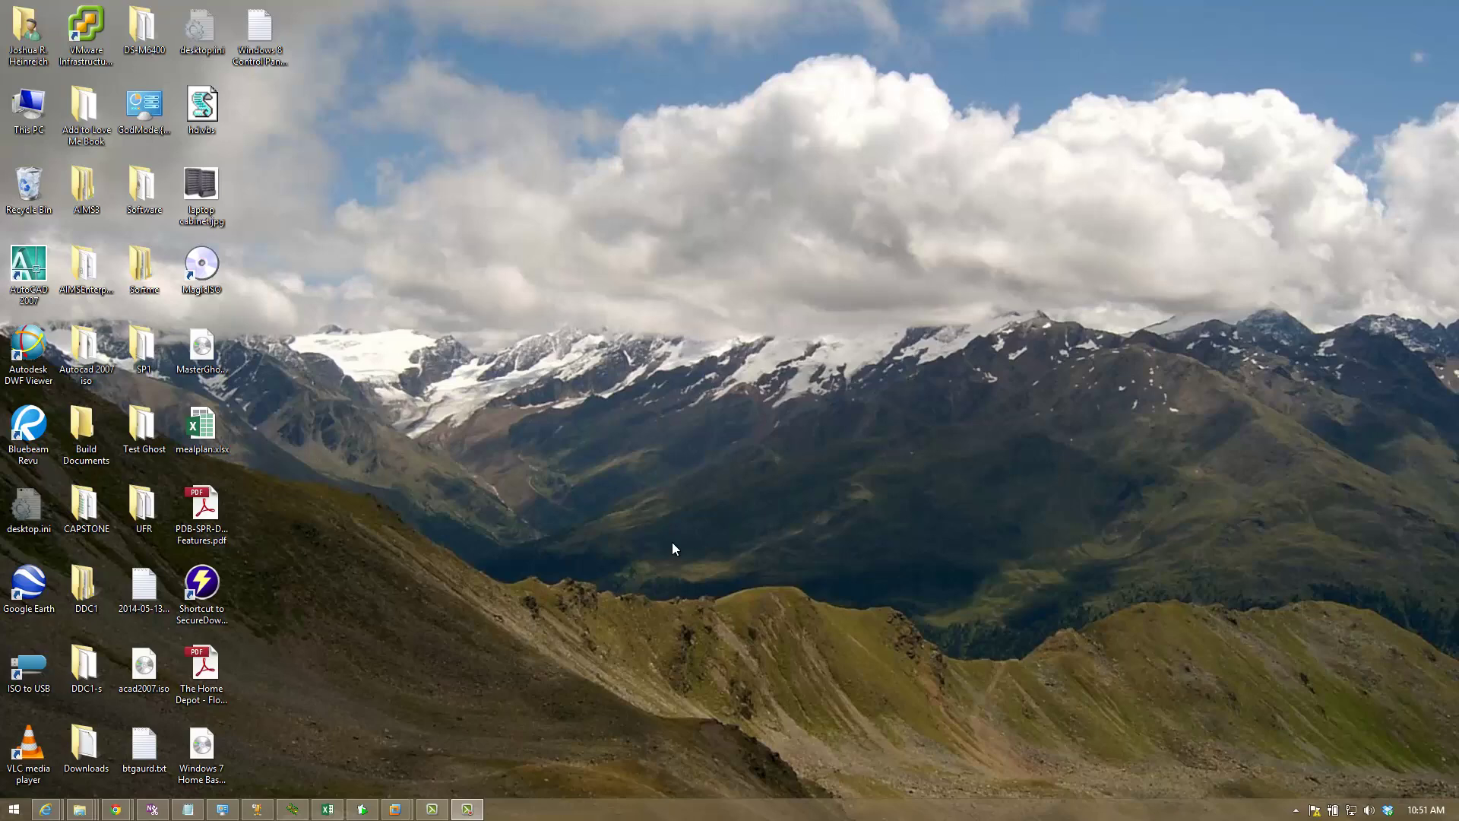
# Create a folder named TFTPBoot at the root of drive C: in File Explorer
pyautogui.moveTo(89, 813)
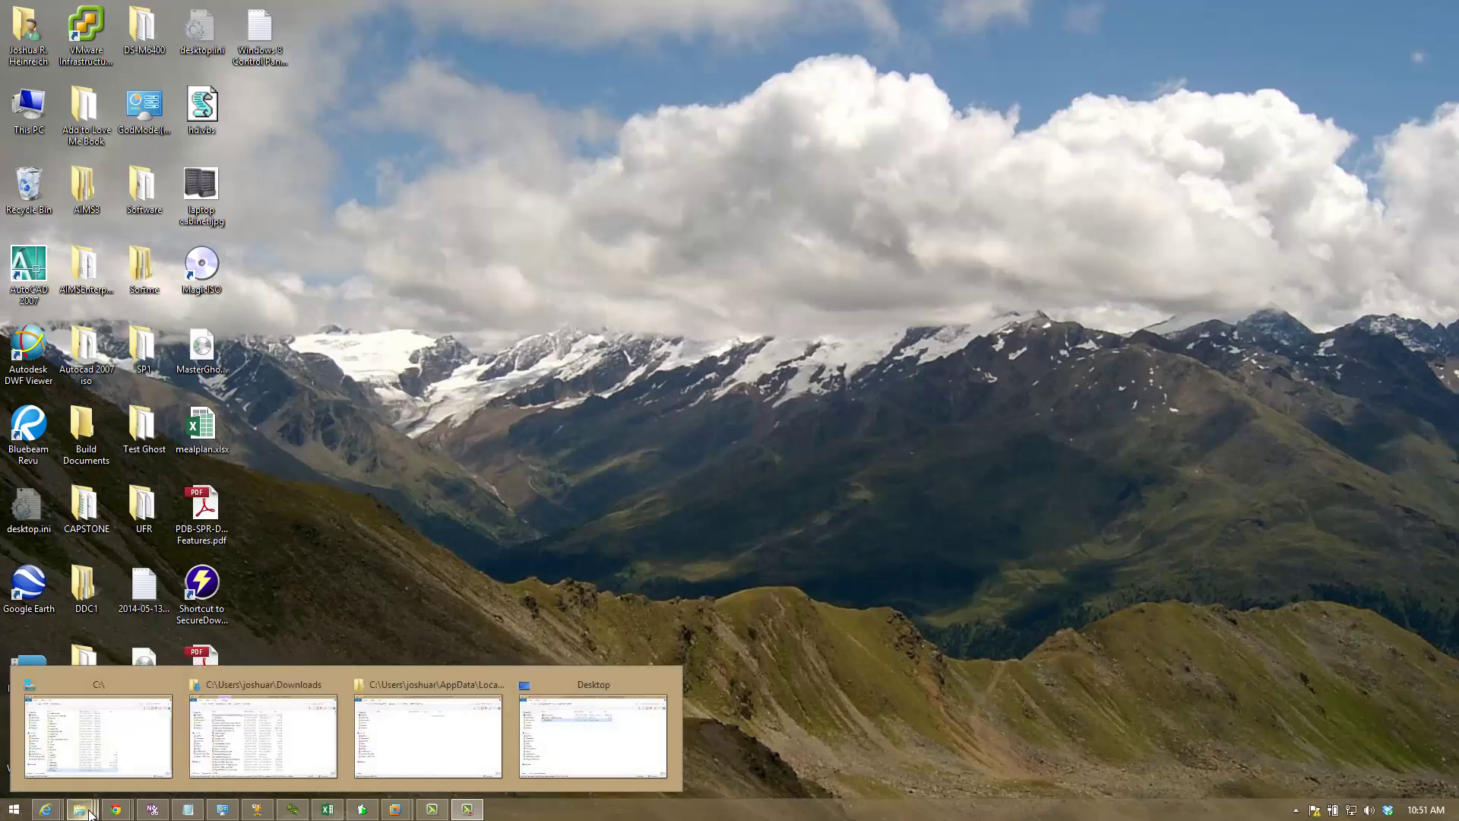
pyautogui.click(98, 733)
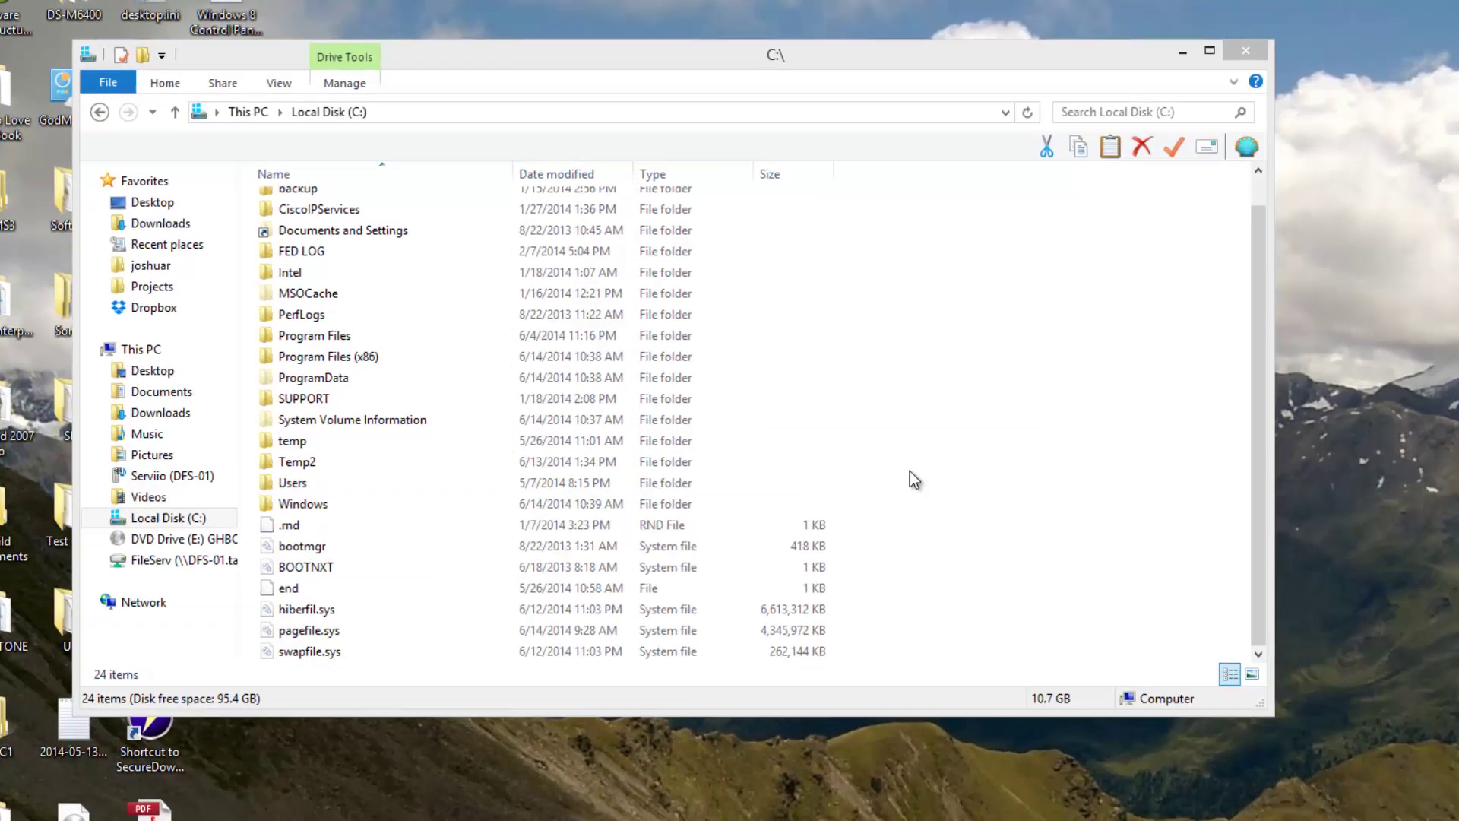
pyautogui.rightClick(1024, 412)
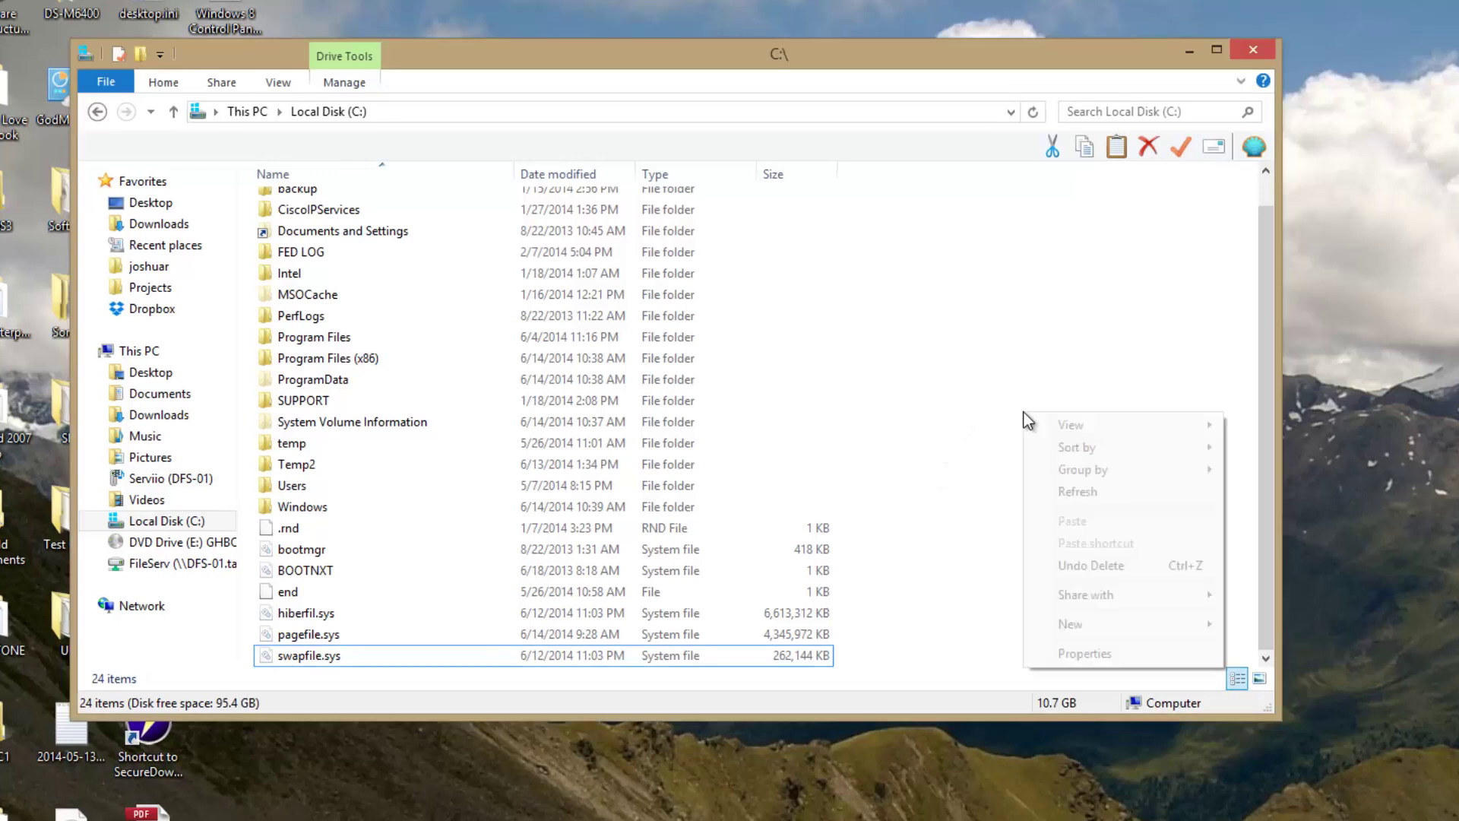
pyautogui.moveTo(1077, 621)
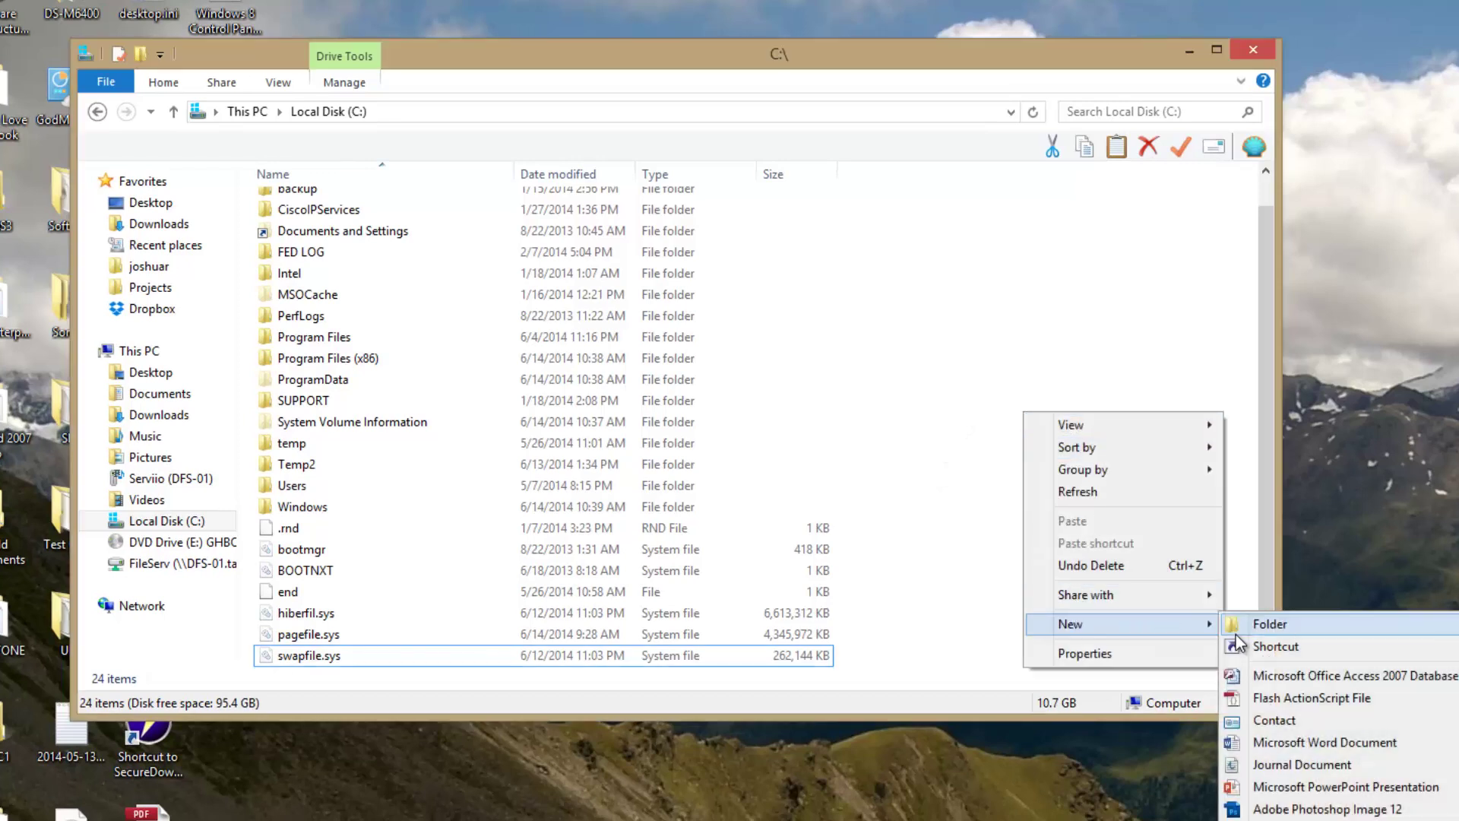
pyautogui.click(1262, 624)
pyautogui.write('TFT')
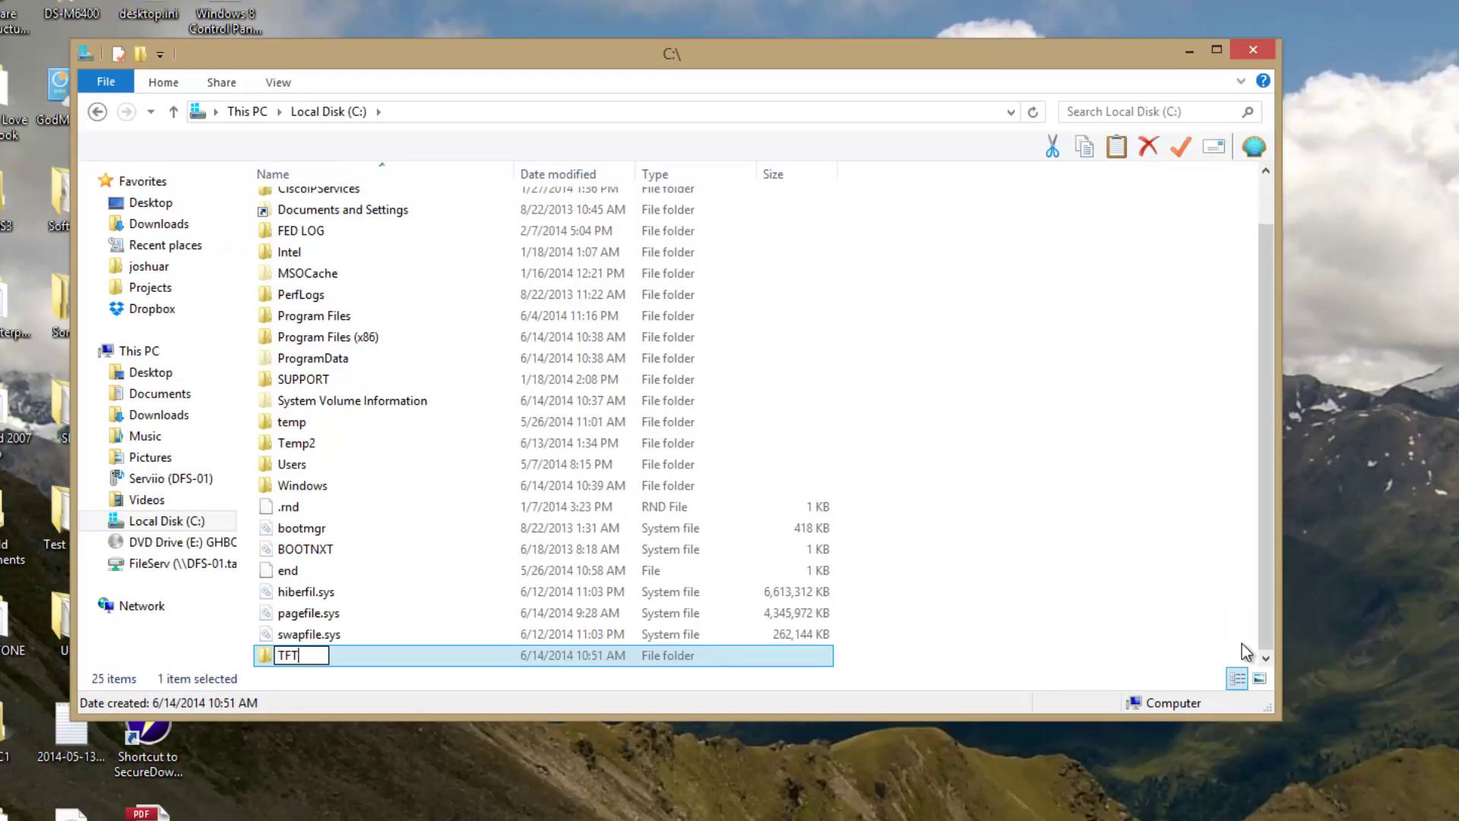
pyautogui.write('PBoot')
pyautogui.press('Return')
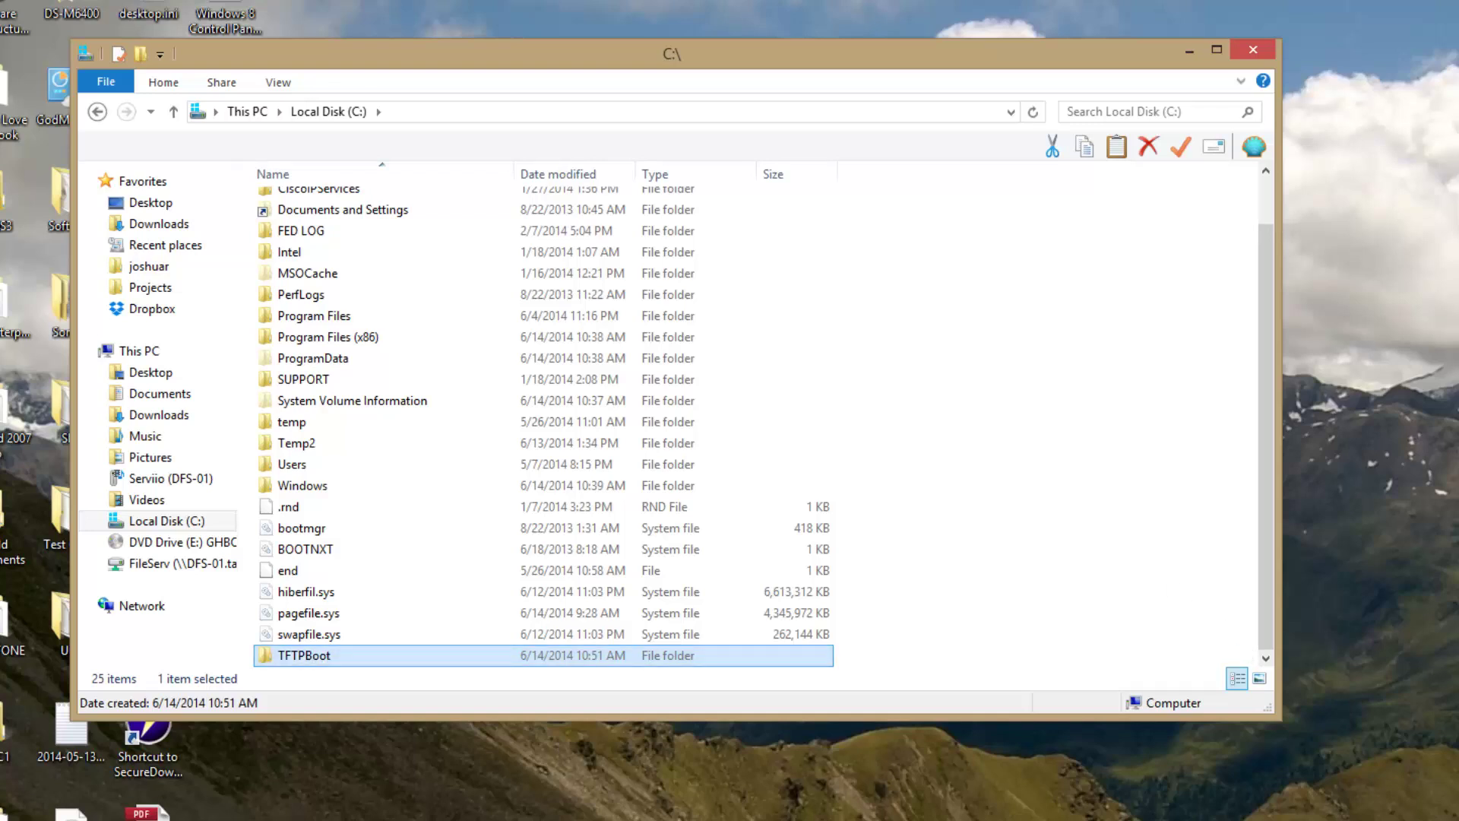
# Minimize Explorer, launch Ghost Boot Wizard from Start, and open the Windows PE Editor
pyautogui.click(1187, 52)
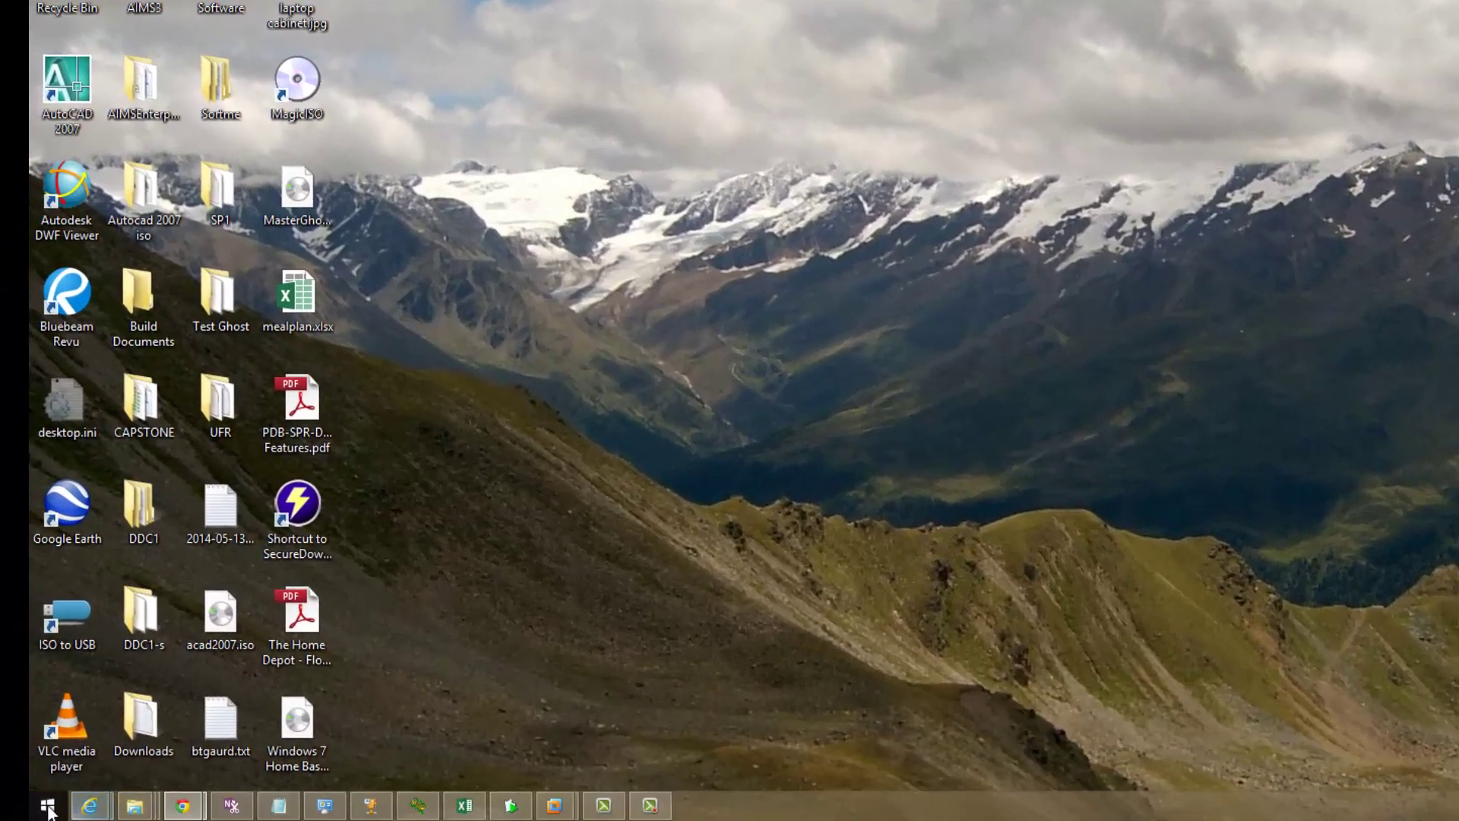
pyautogui.click(47, 807)
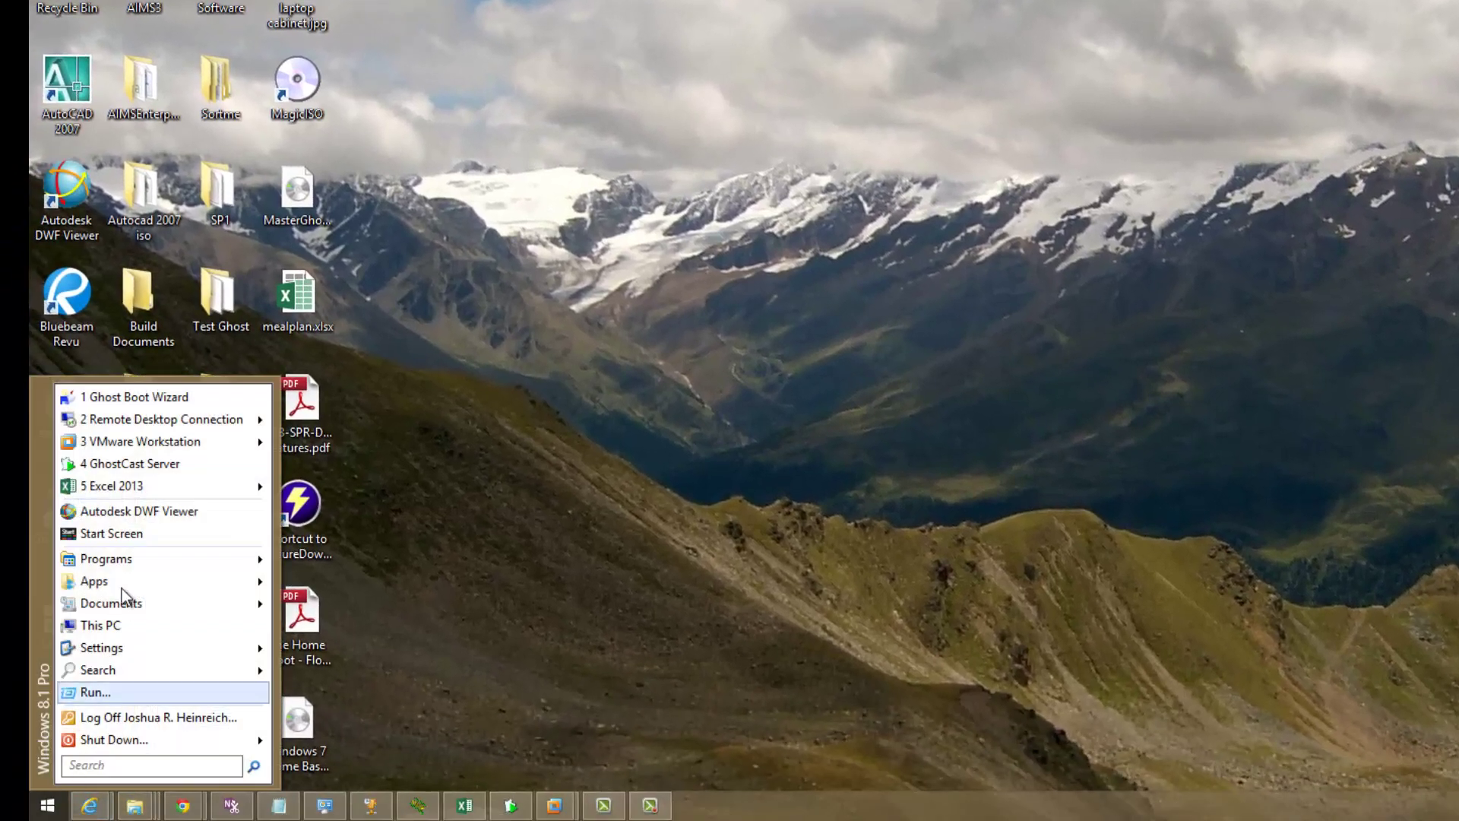
pyautogui.click(160, 401)
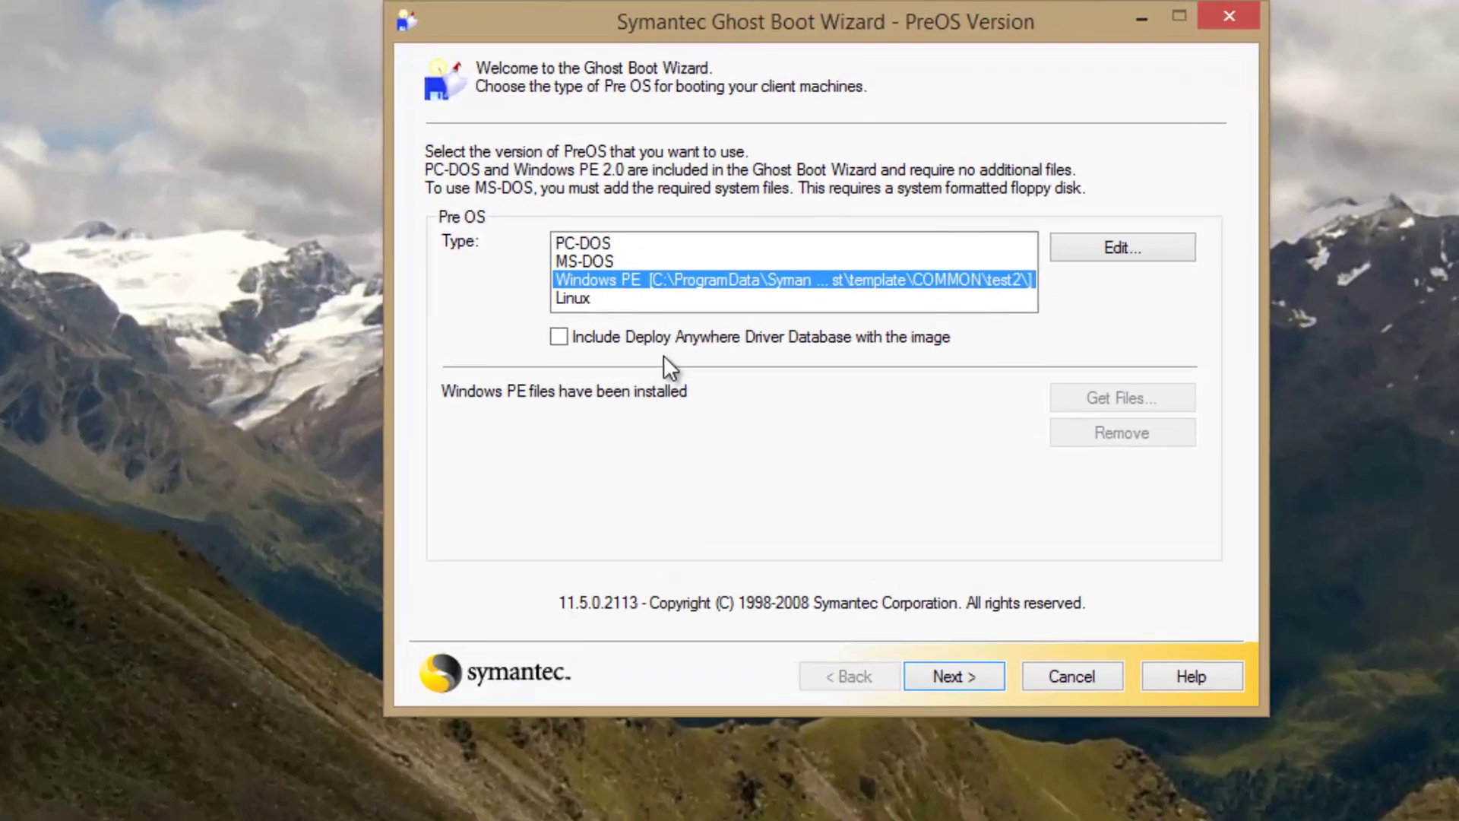
pyautogui.click(1096, 247)
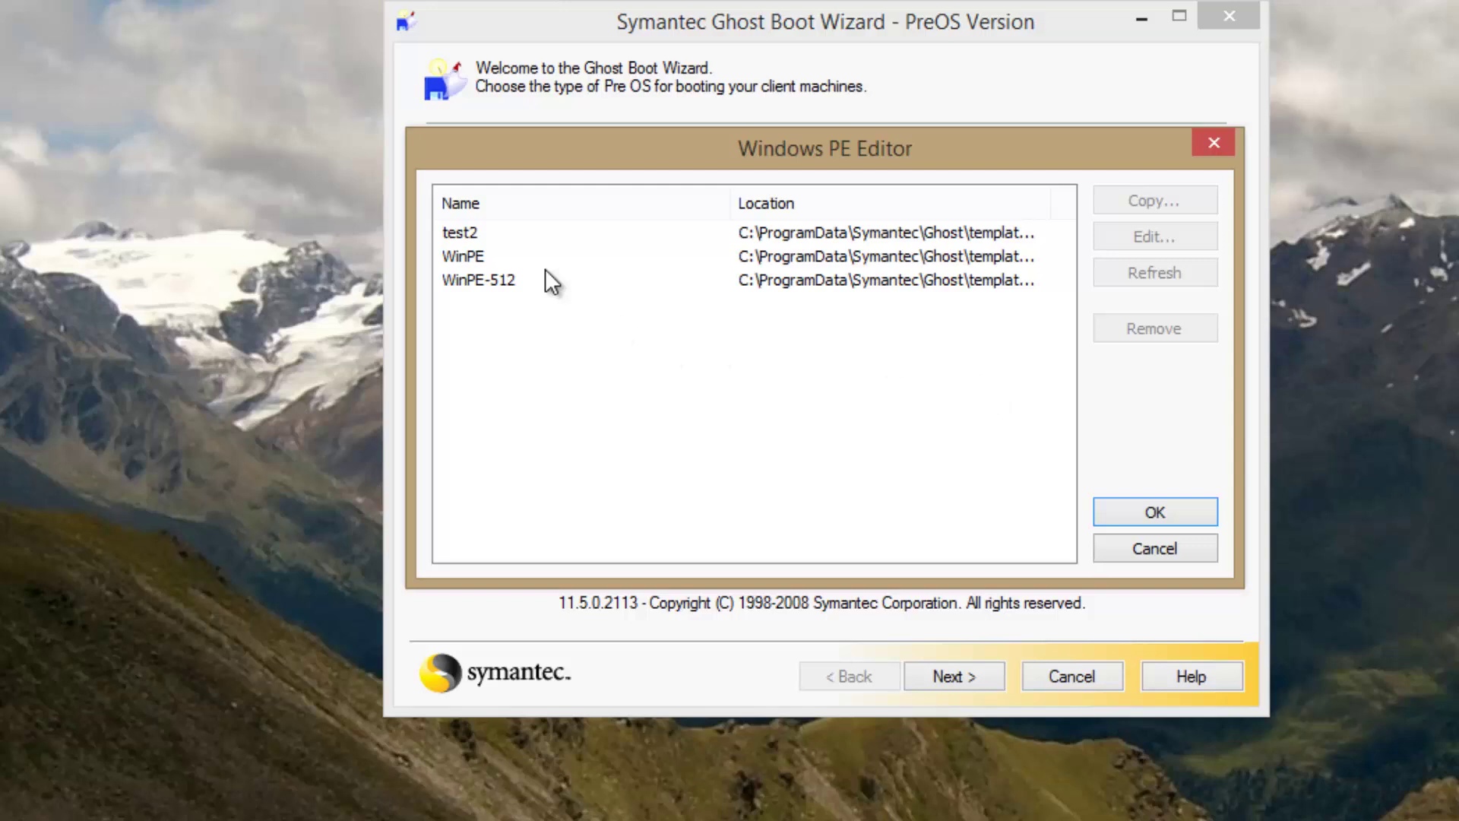
# Copy the WinPE template and name the copy Test3
pyautogui.click(471, 256)
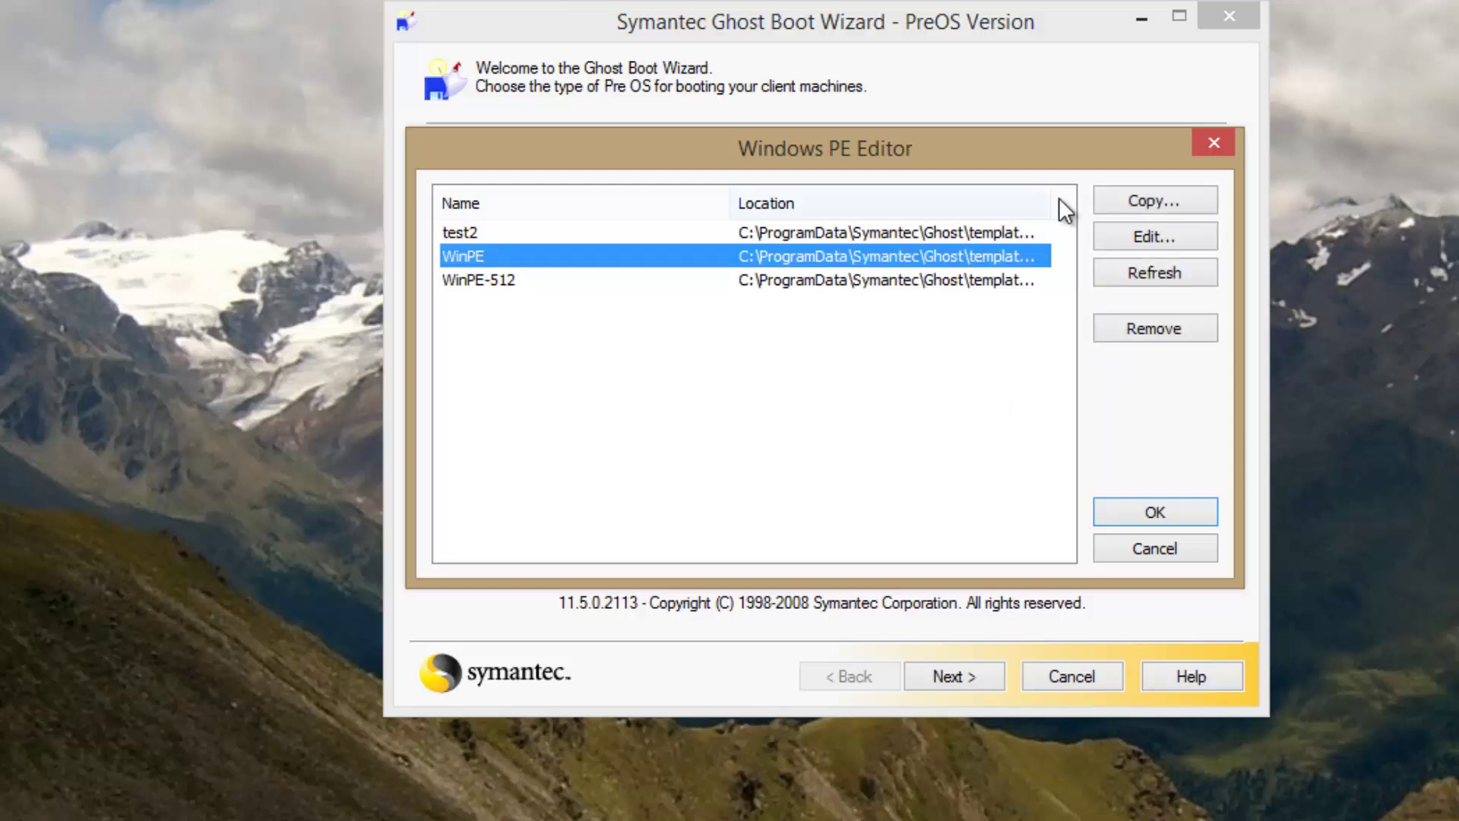
pyautogui.click(1146, 199)
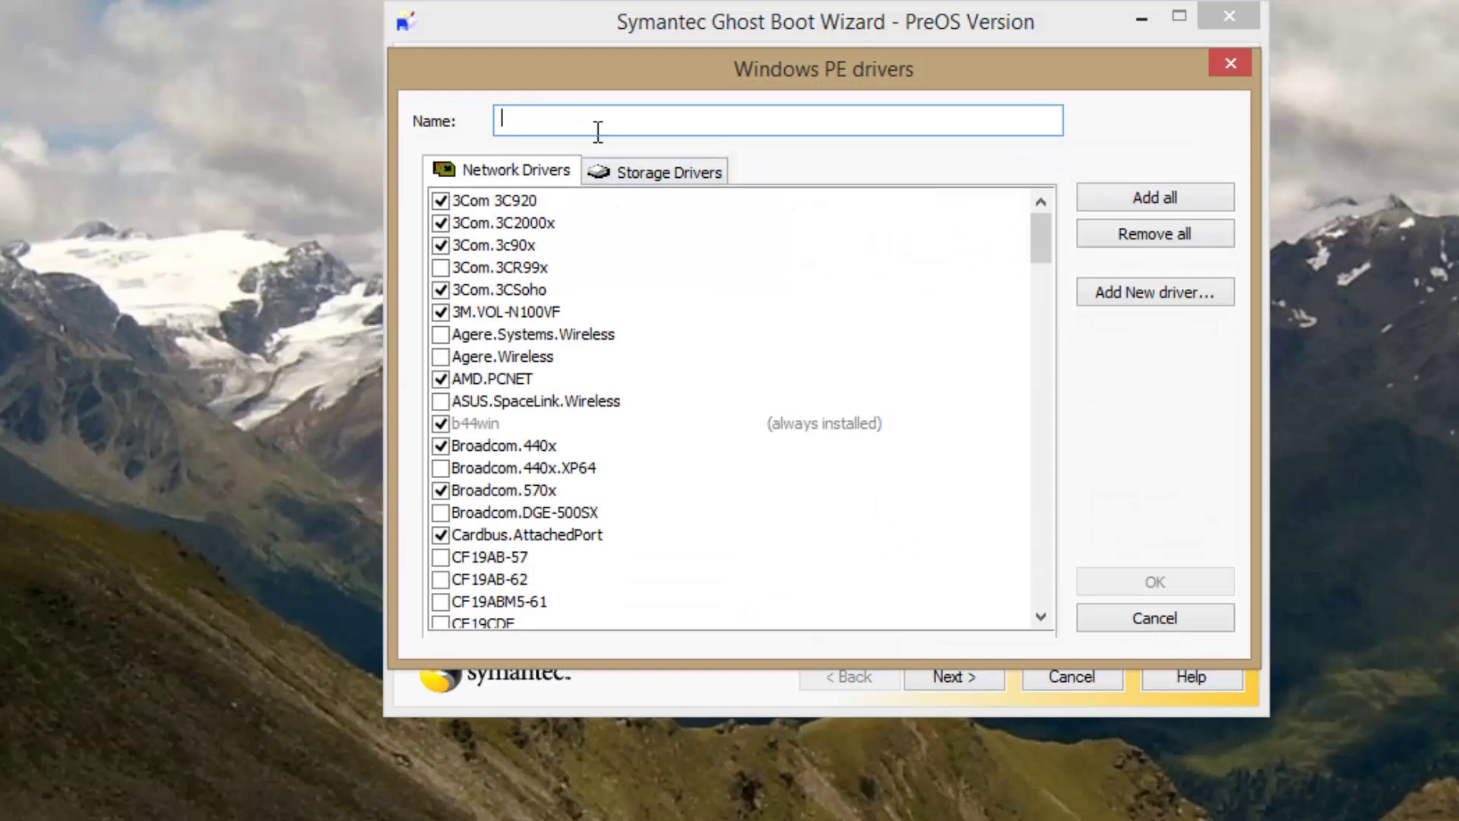
pyautogui.moveTo(623, 73); pyautogui.dragTo(627, 117)
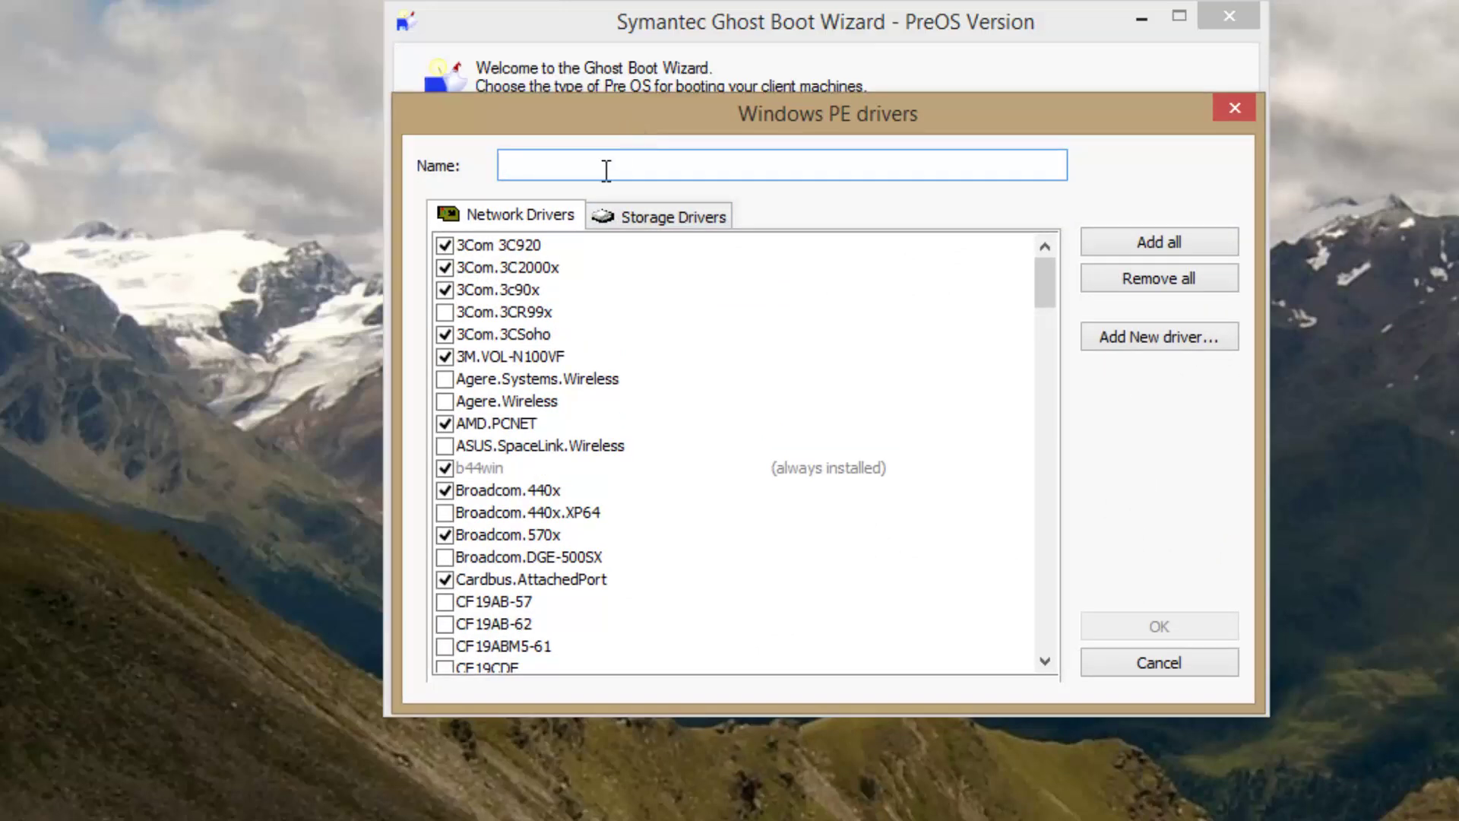
pyautogui.write('Test3')
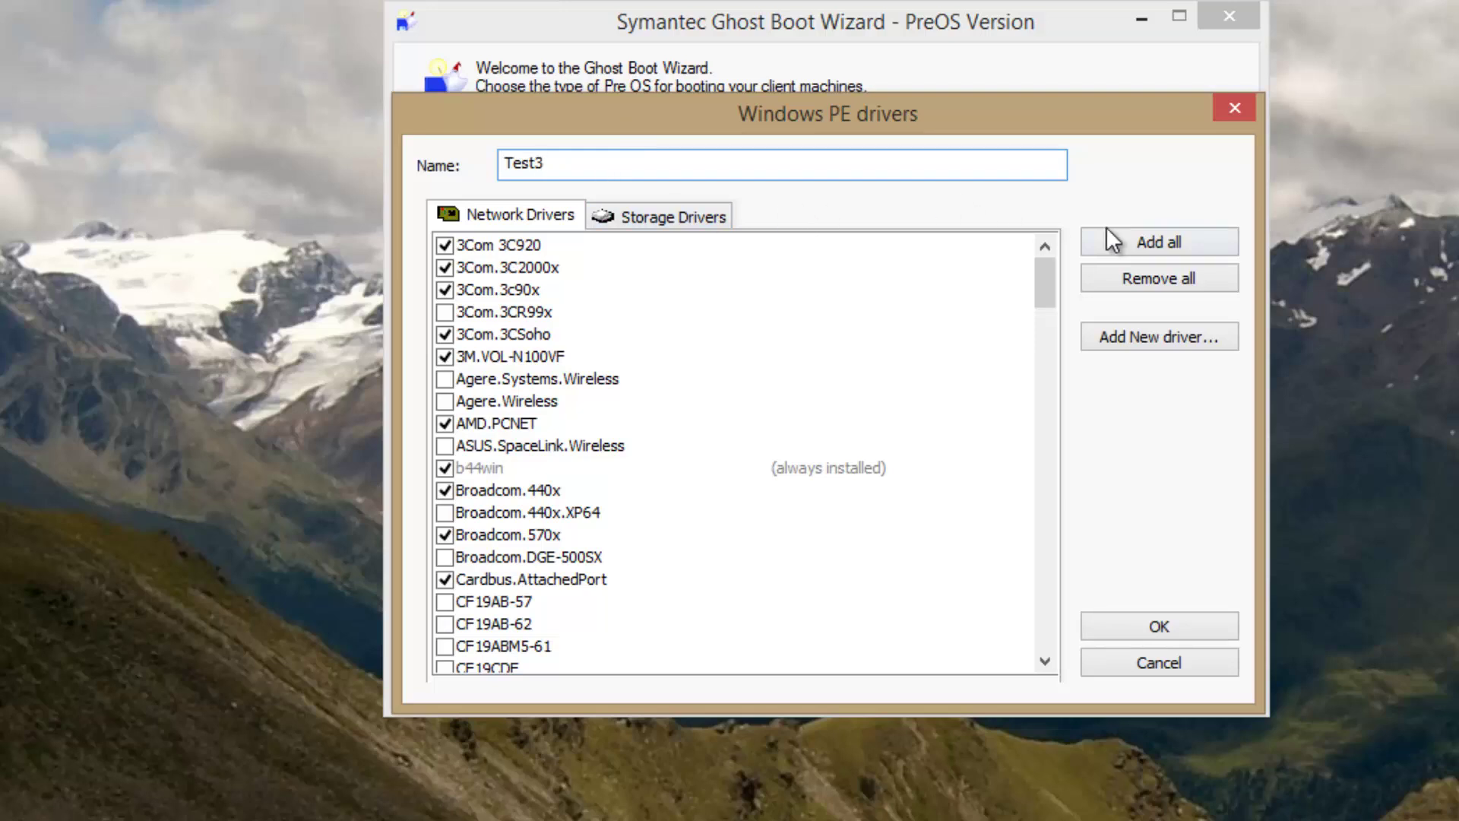
# Add a VISTA network driver from the lan WINVISTA\32 folder, named CF19CDEx86NIC
pyautogui.click(1117, 337)
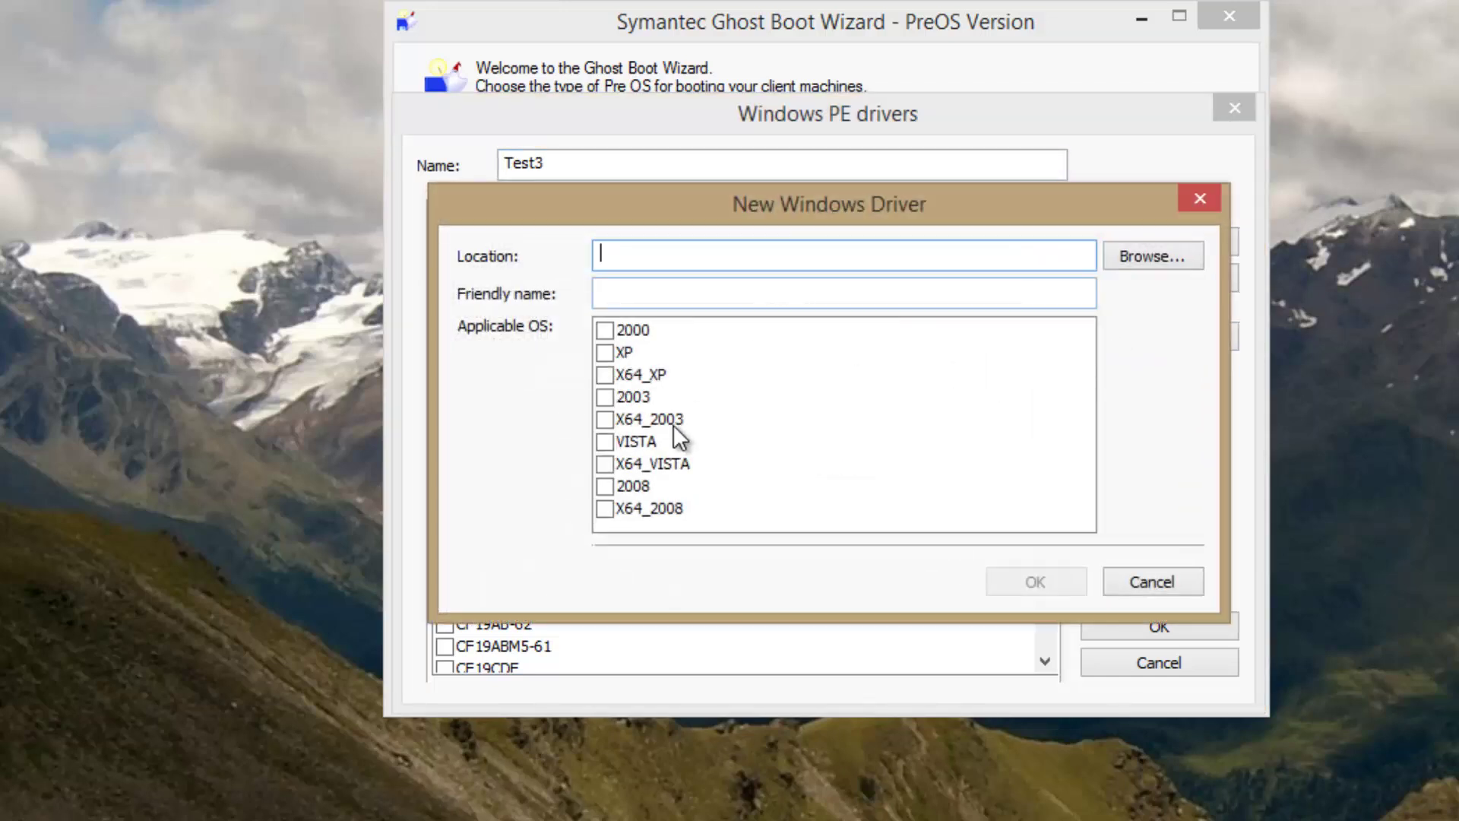
pyautogui.click(606, 444)
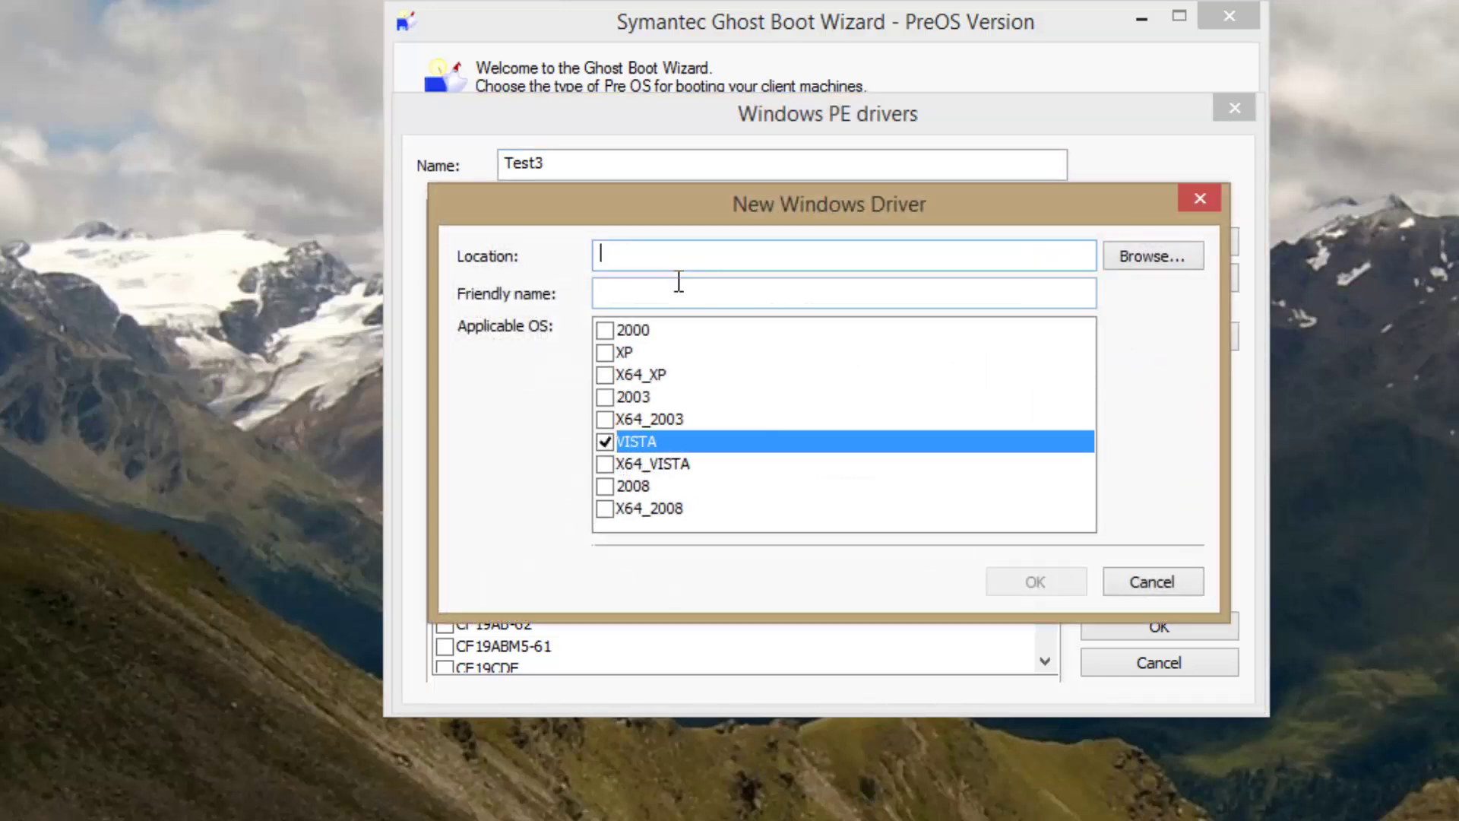
pyautogui.click(1130, 259)
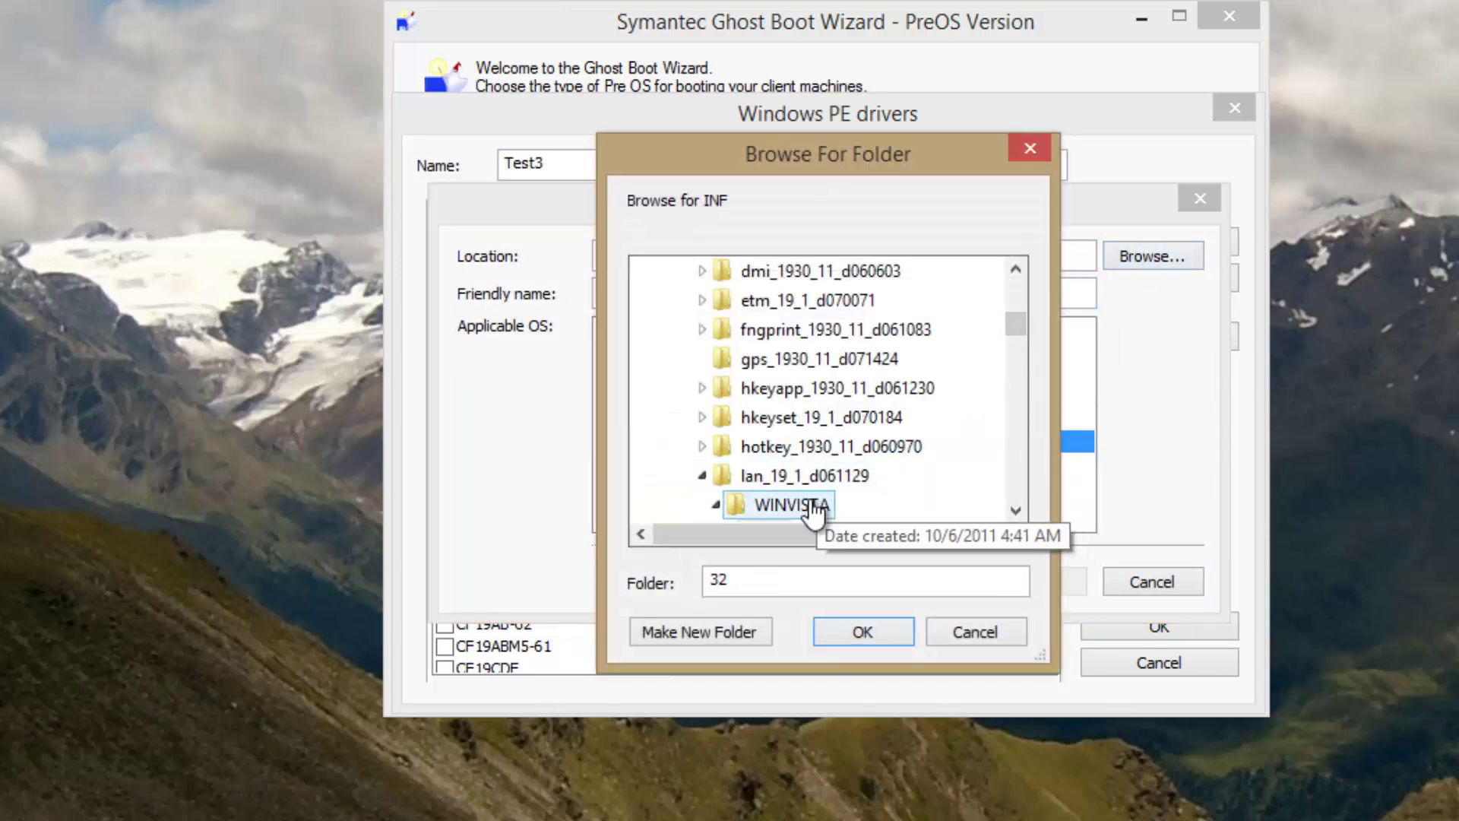
pyautogui.click(1015, 510)
pyautogui.click(1015, 510)
pyautogui.click(1016, 509)
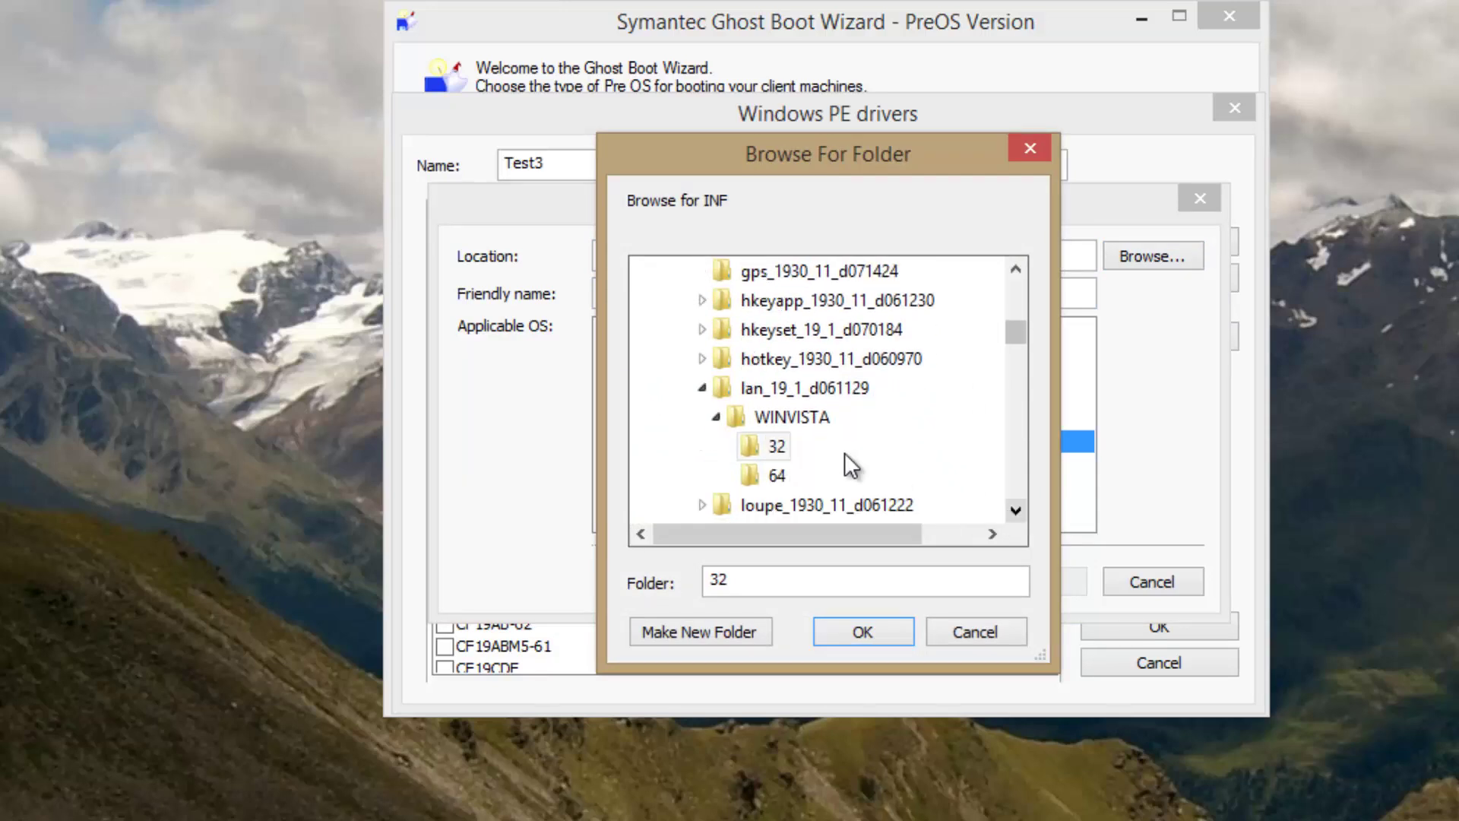
pyautogui.click(836, 631)
pyautogui.click(705, 291)
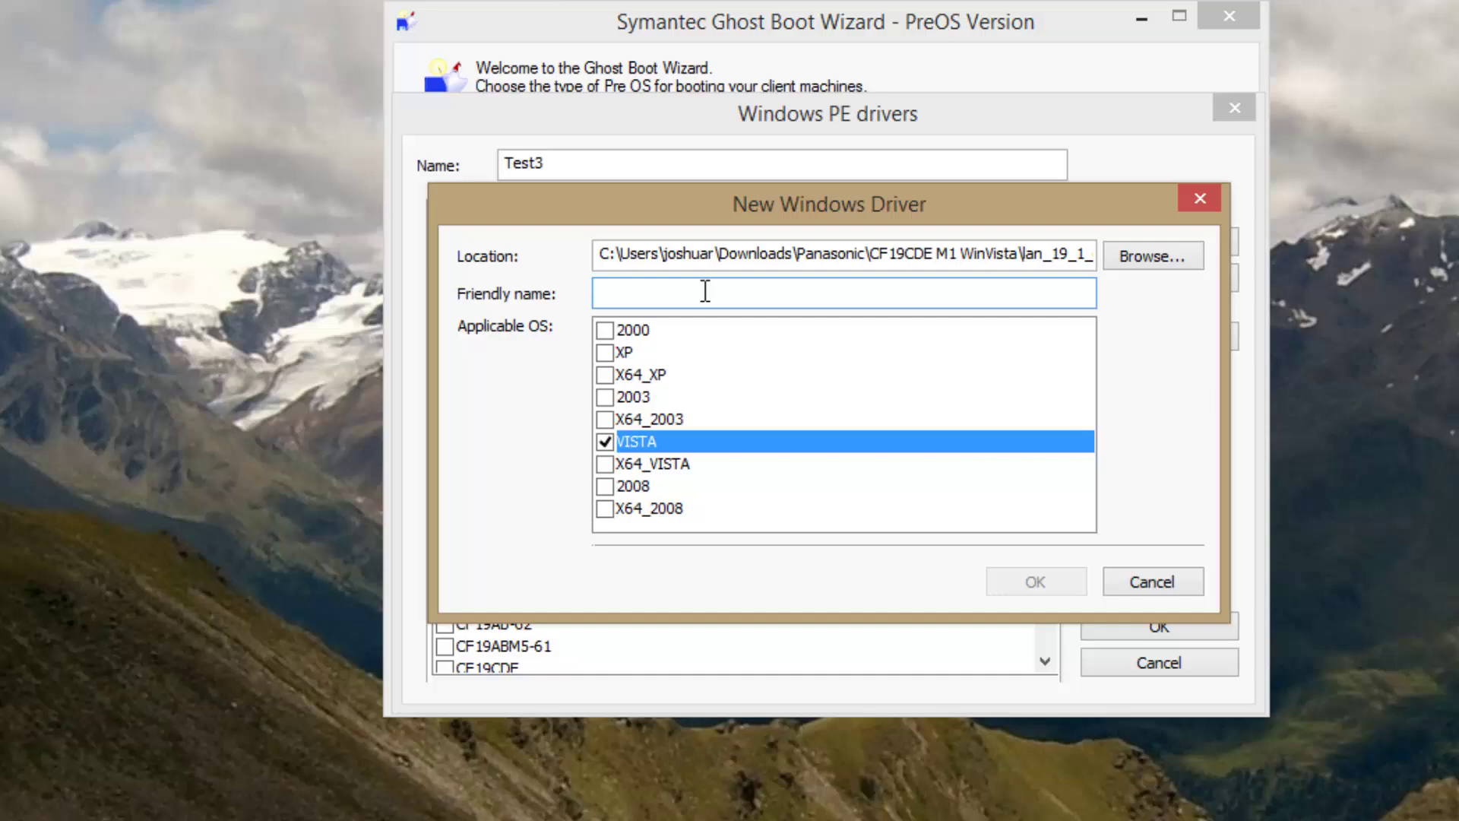
pyautogui.write('CF19')
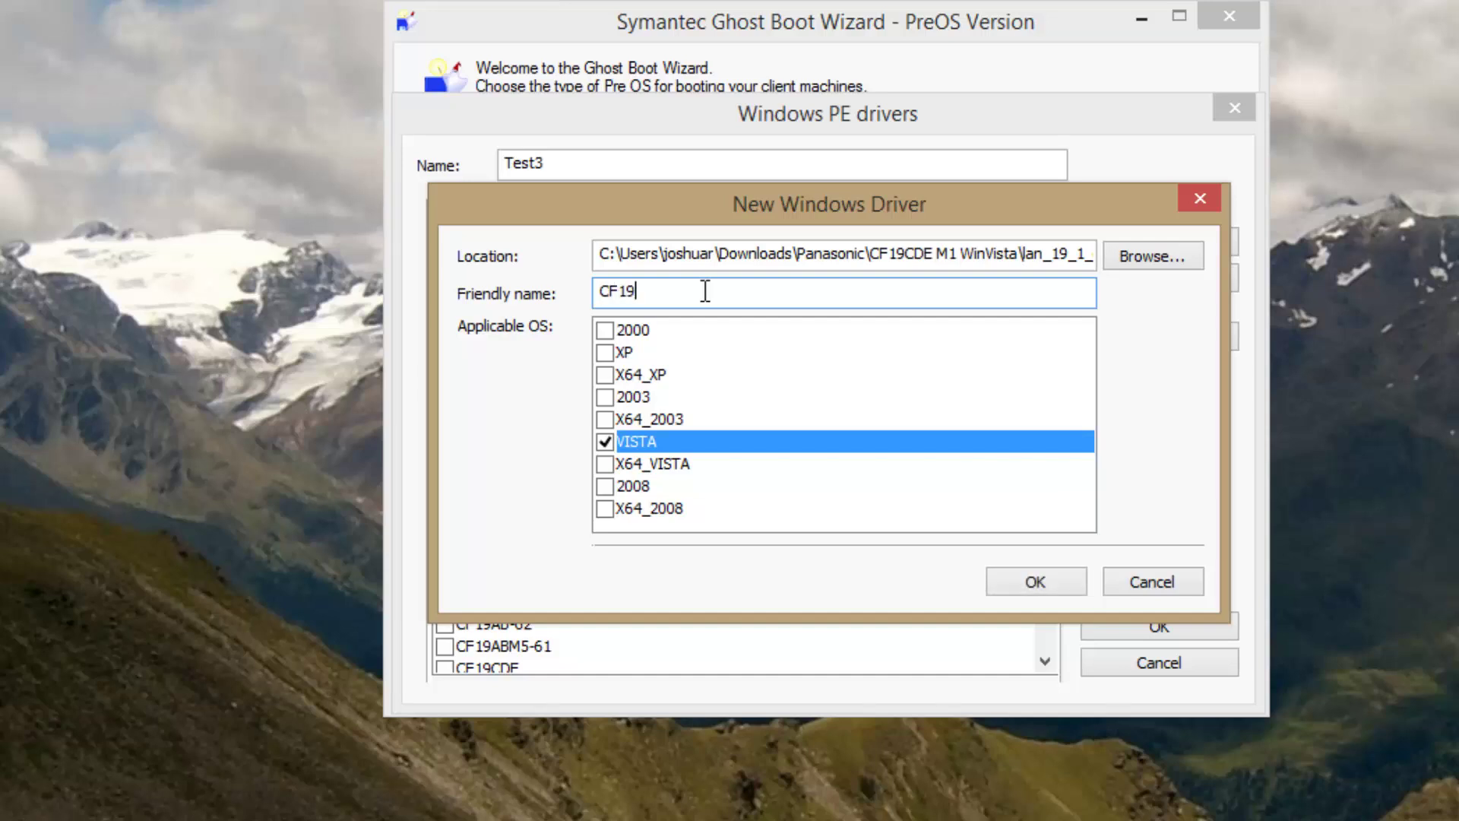
pyautogui.write('CDEx86NIC')
# Save the new driver, then tick CF19CDEx86NIC, the other CF19 drivers, and Broadcom.440x.XP64
pyautogui.click(1019, 588)
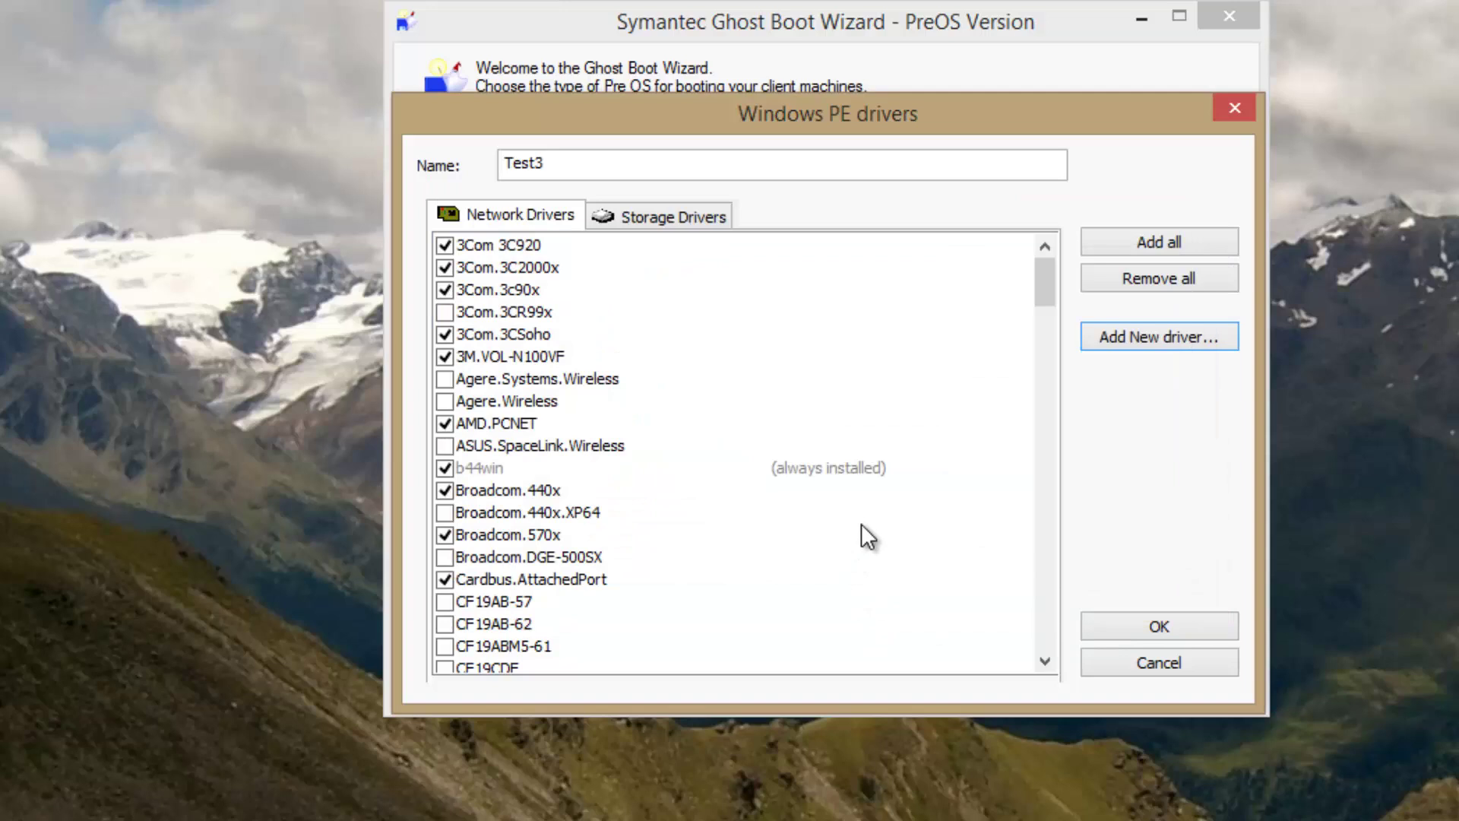
pyautogui.scroll(-3, 1042, 307)
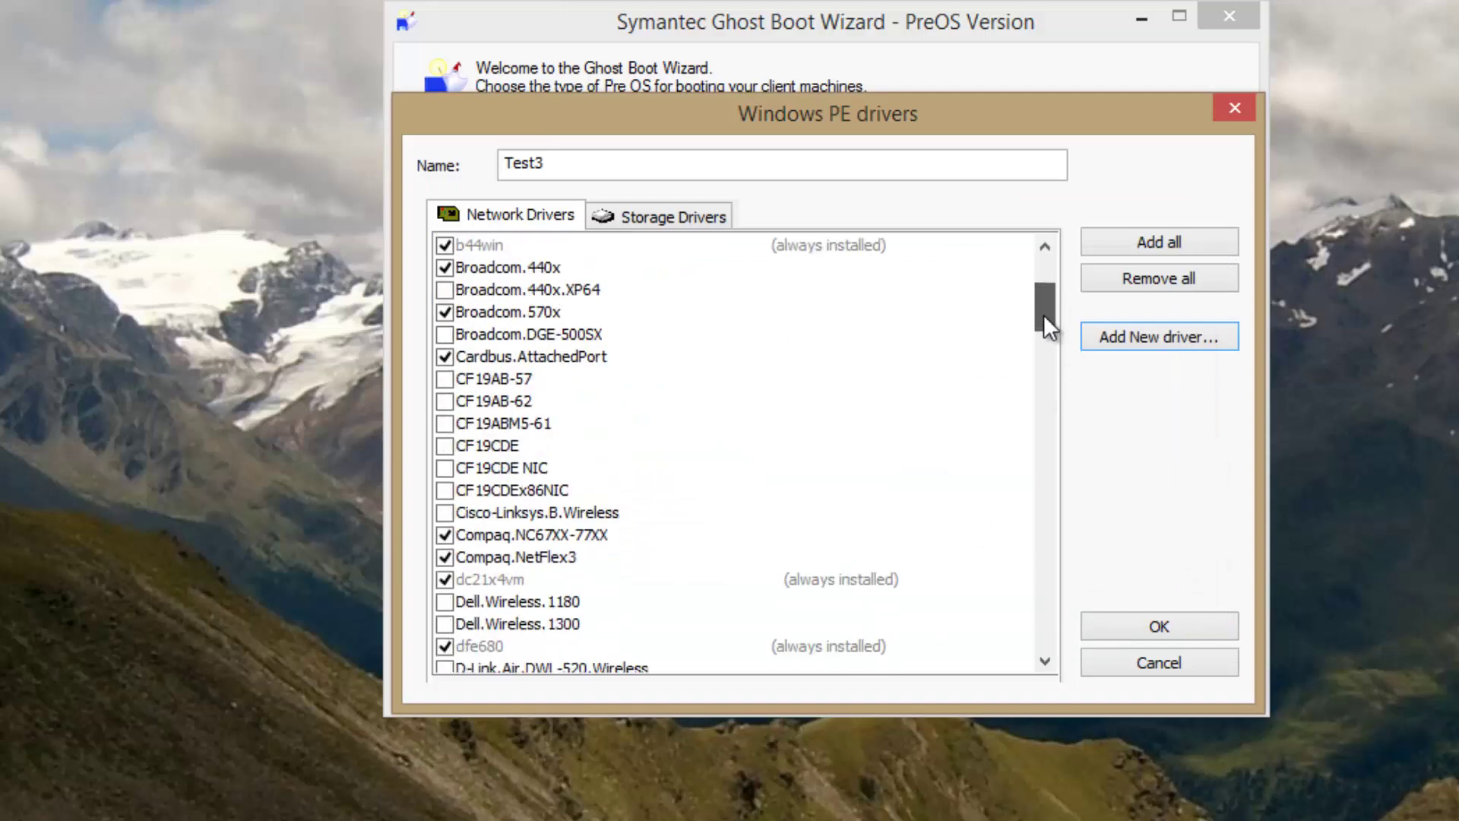
pyautogui.click(445, 490)
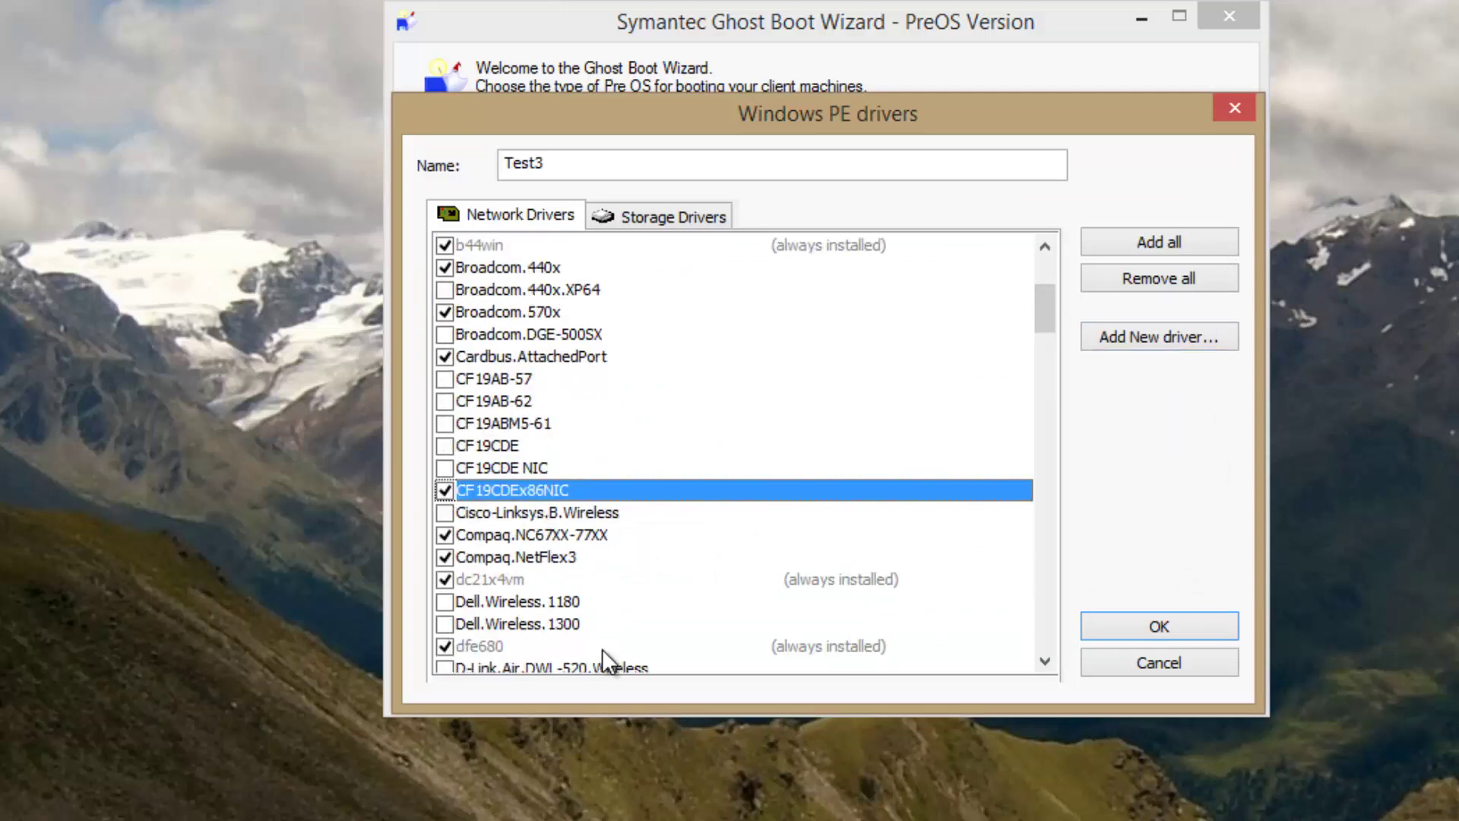
pyautogui.click(444, 468)
pyautogui.click(444, 445)
pyautogui.click(445, 423)
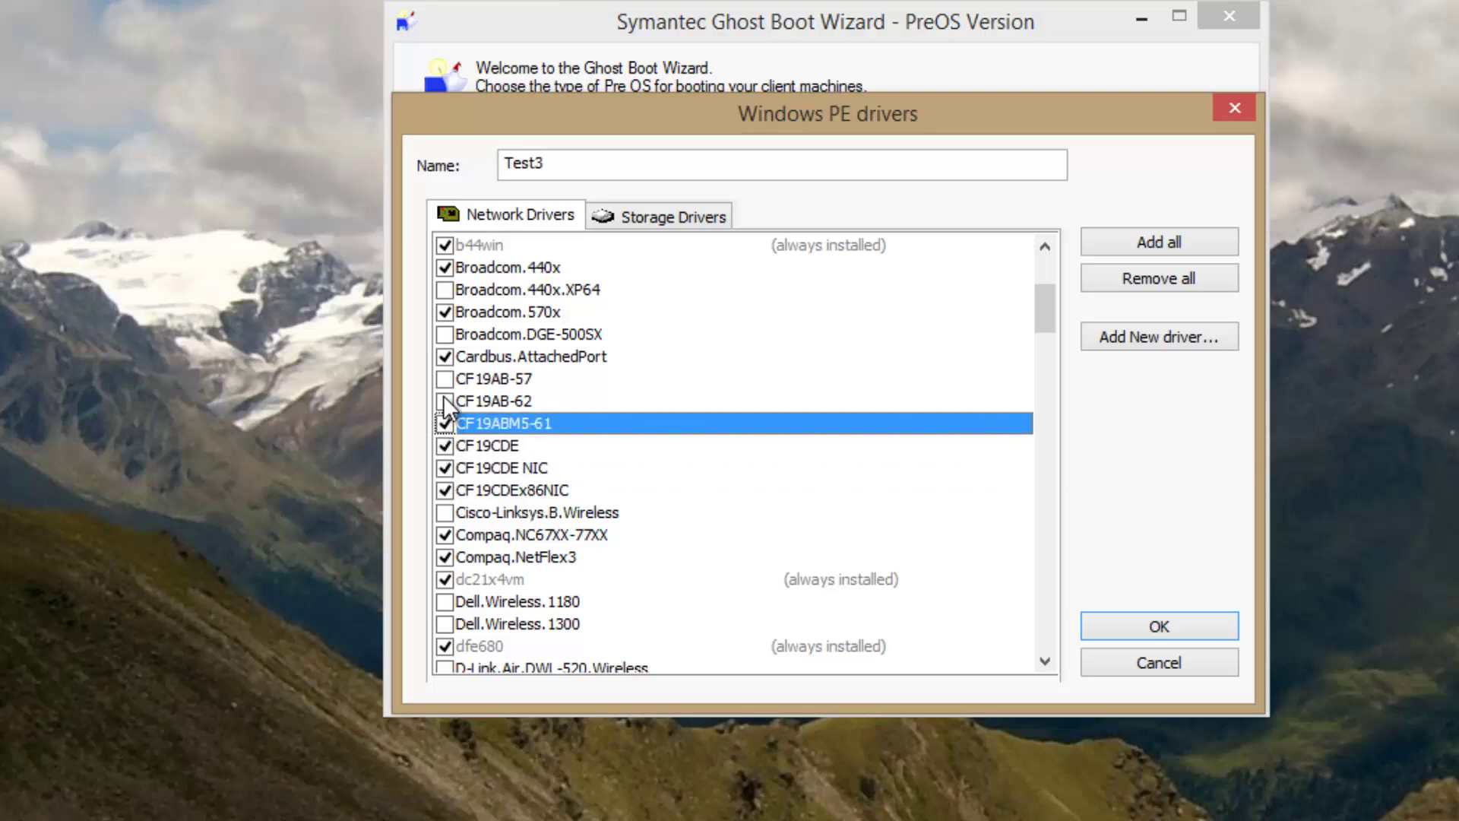
pyautogui.click(445, 401)
pyautogui.click(445, 378)
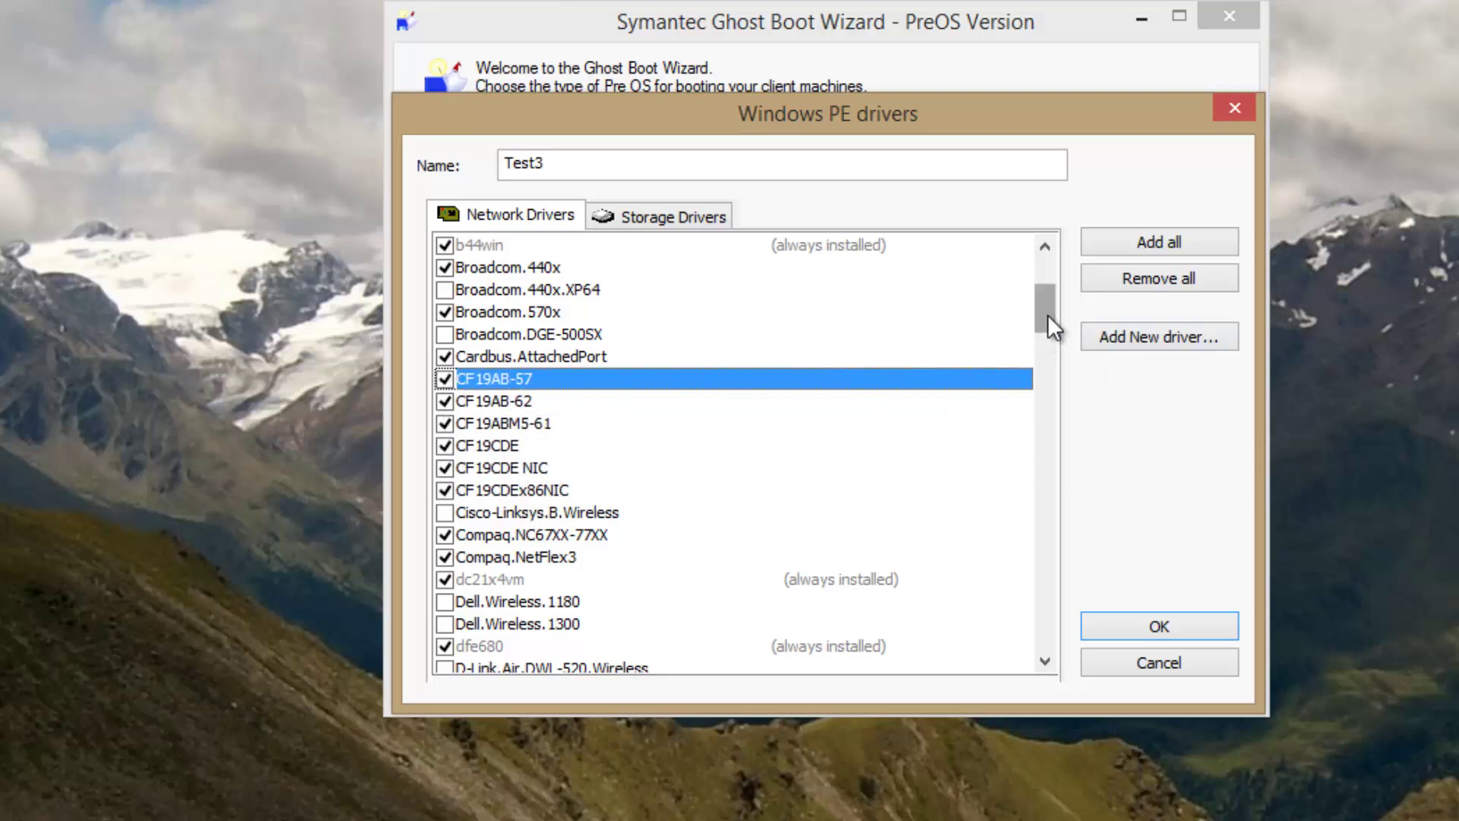
pyautogui.click(444, 290)
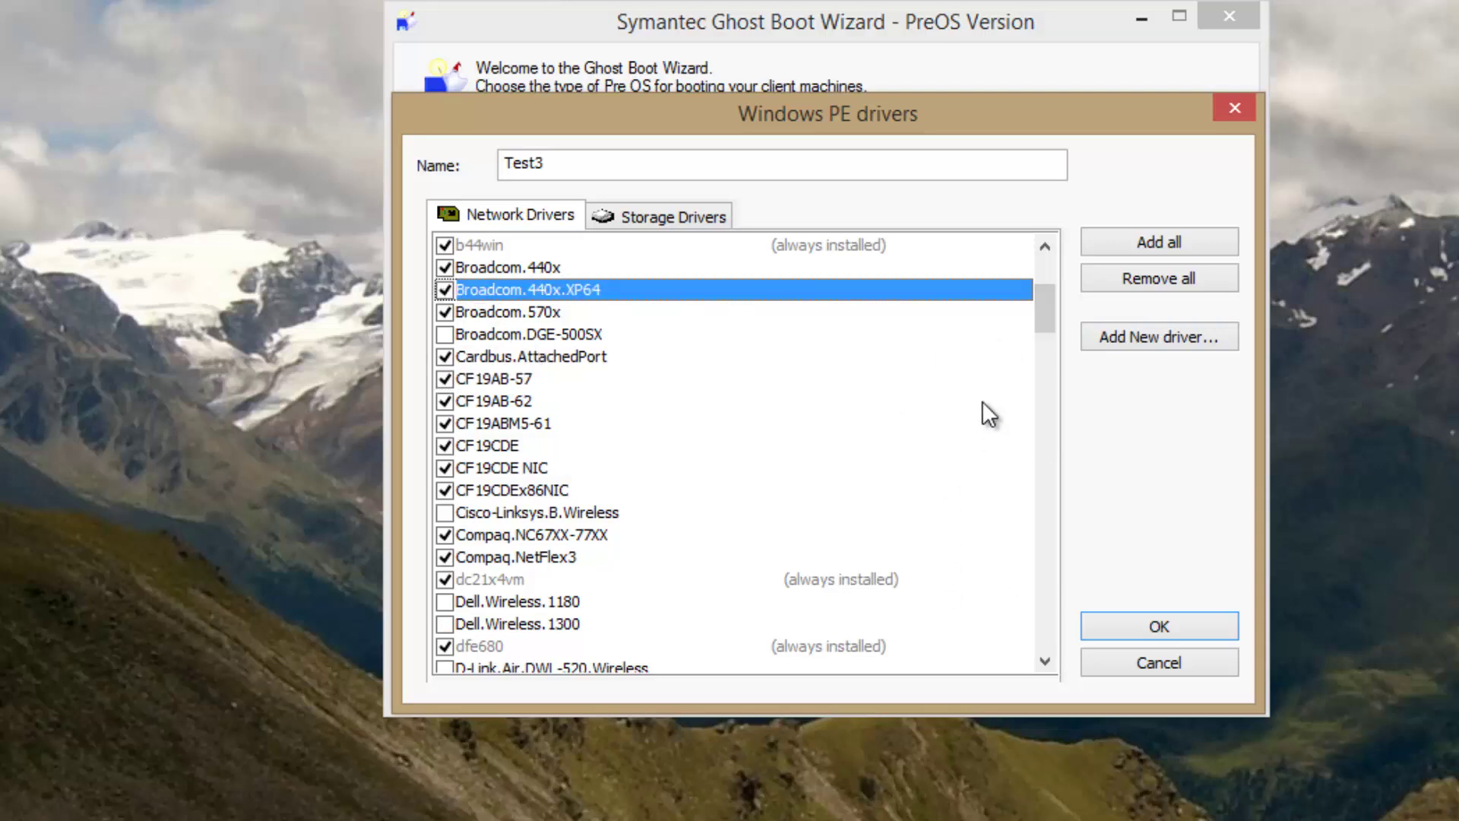
# Tick the e6520, e6520a, e6520Vista and E6520-XP network drivers
pyautogui.moveTo(1039, 323); pyautogui.dragTo(1037, 386)
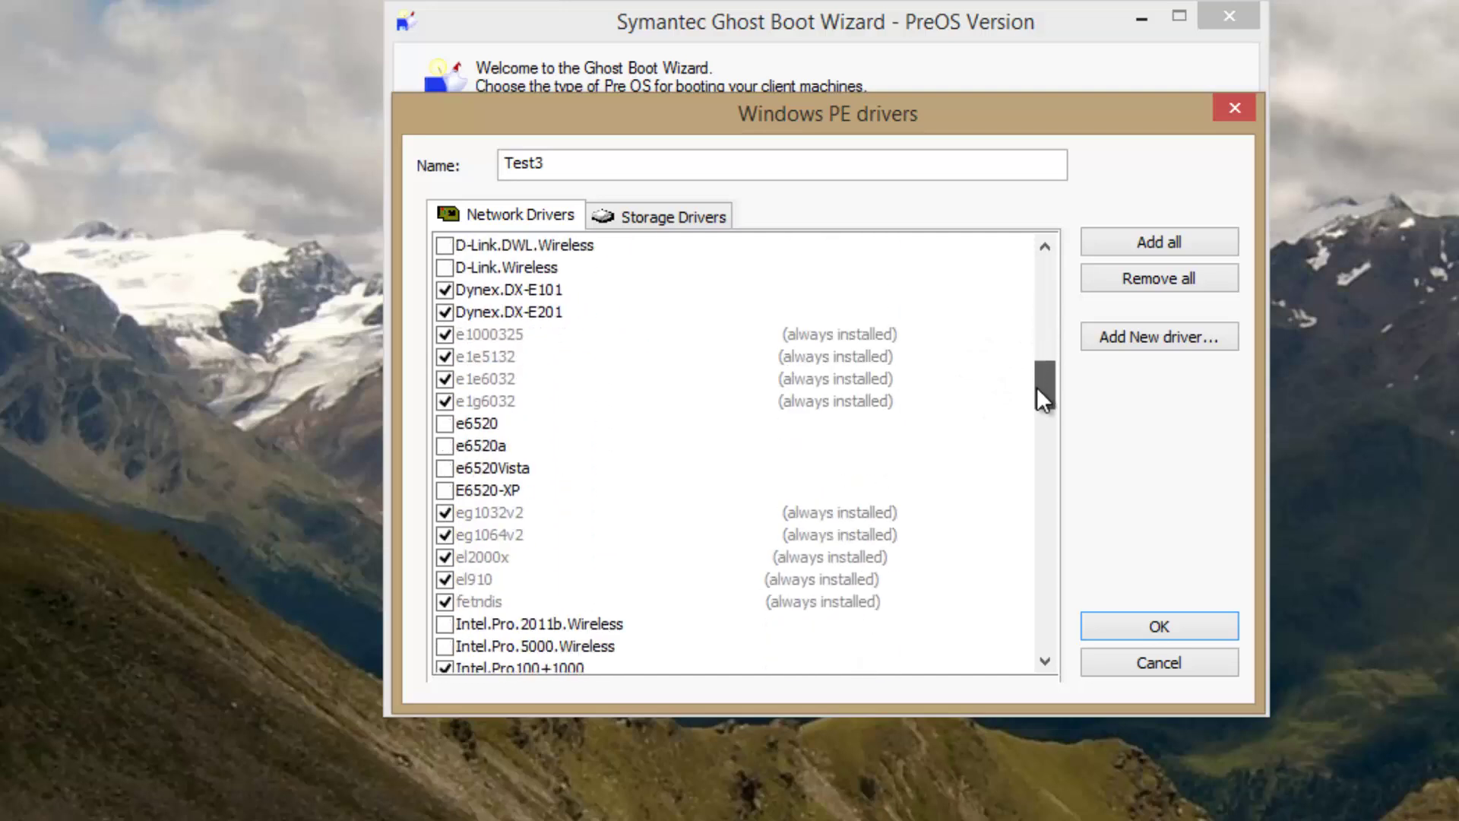
pyautogui.click(447, 431)
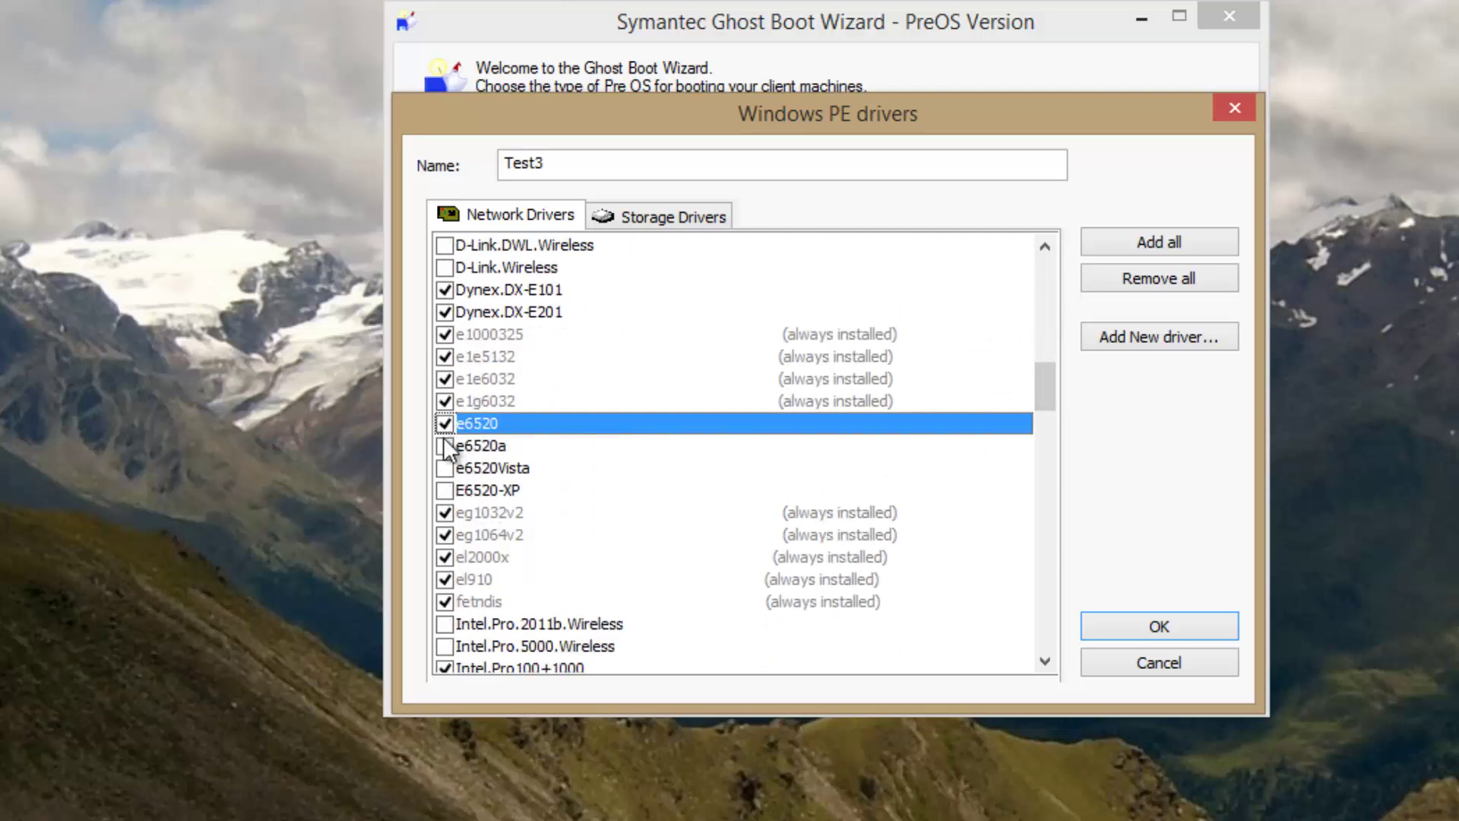
pyautogui.click(445, 446)
pyautogui.click(445, 469)
pyautogui.click(445, 490)
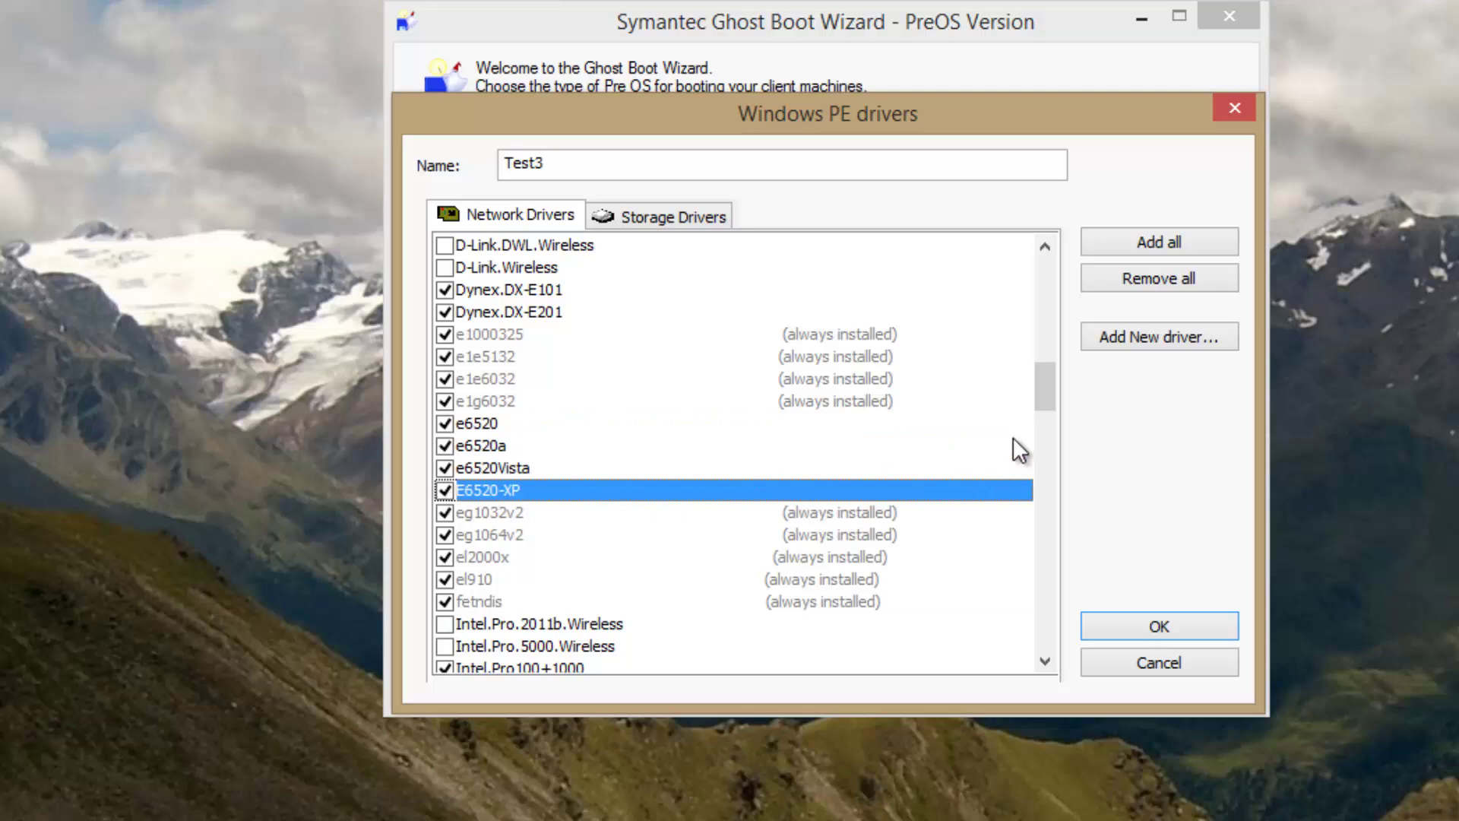
pyautogui.moveTo(1045, 401); pyautogui.dragTo(1018, 633)
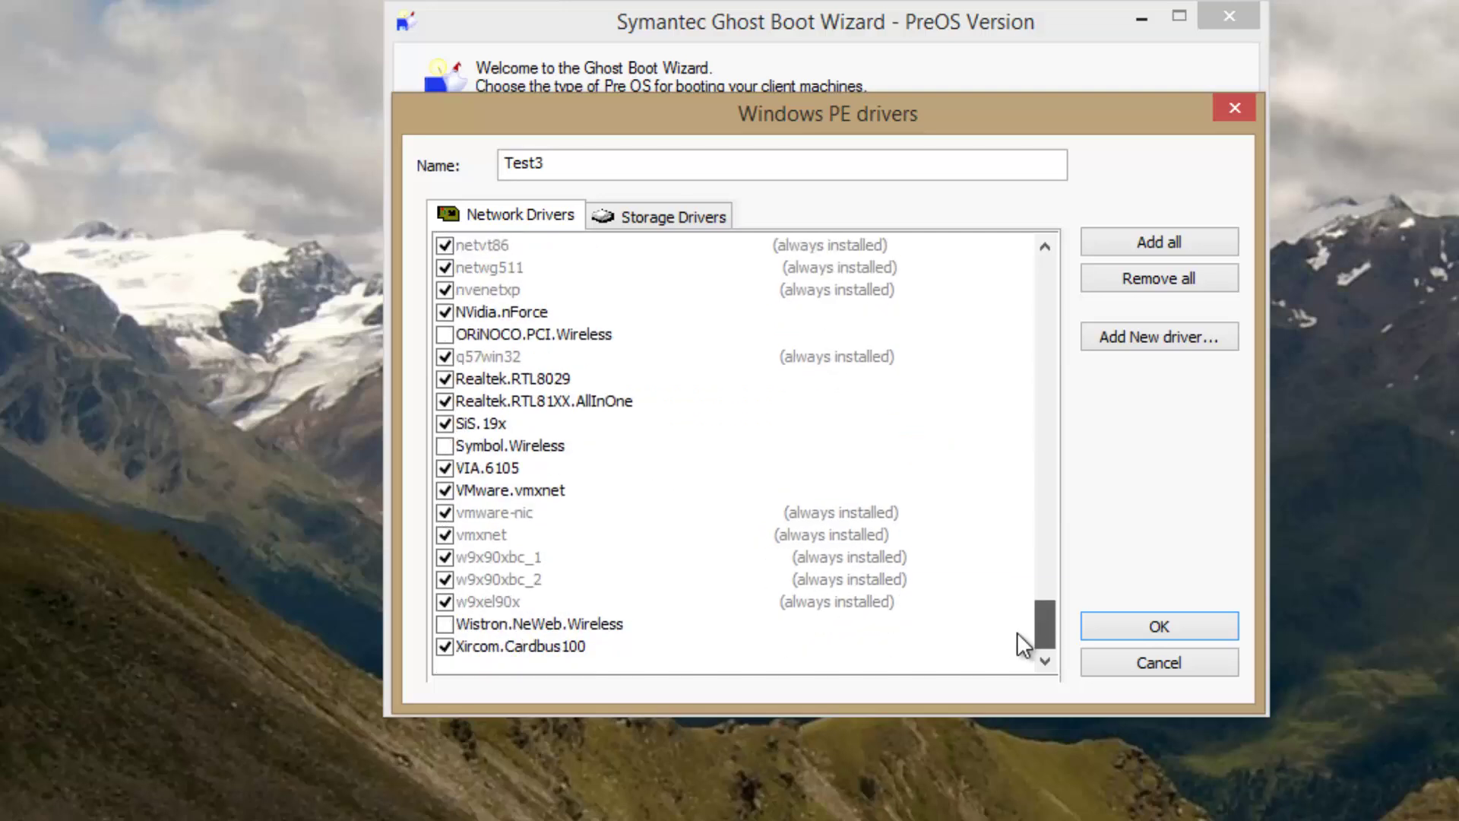
# Save the Test3 driver selection and select Test3 in the Windows PE Editor
pyautogui.click(1135, 625)
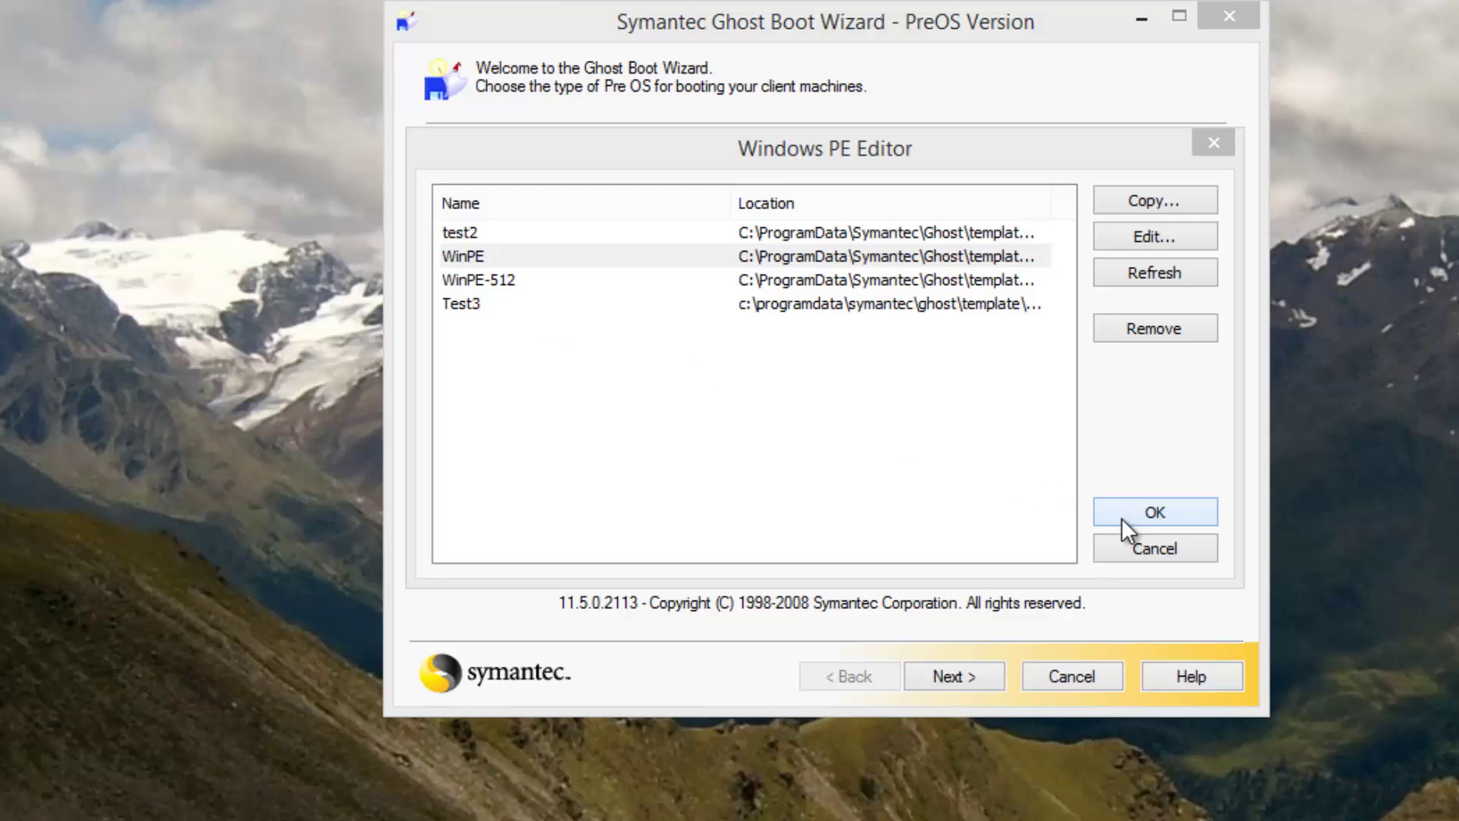
pyautogui.click(504, 306)
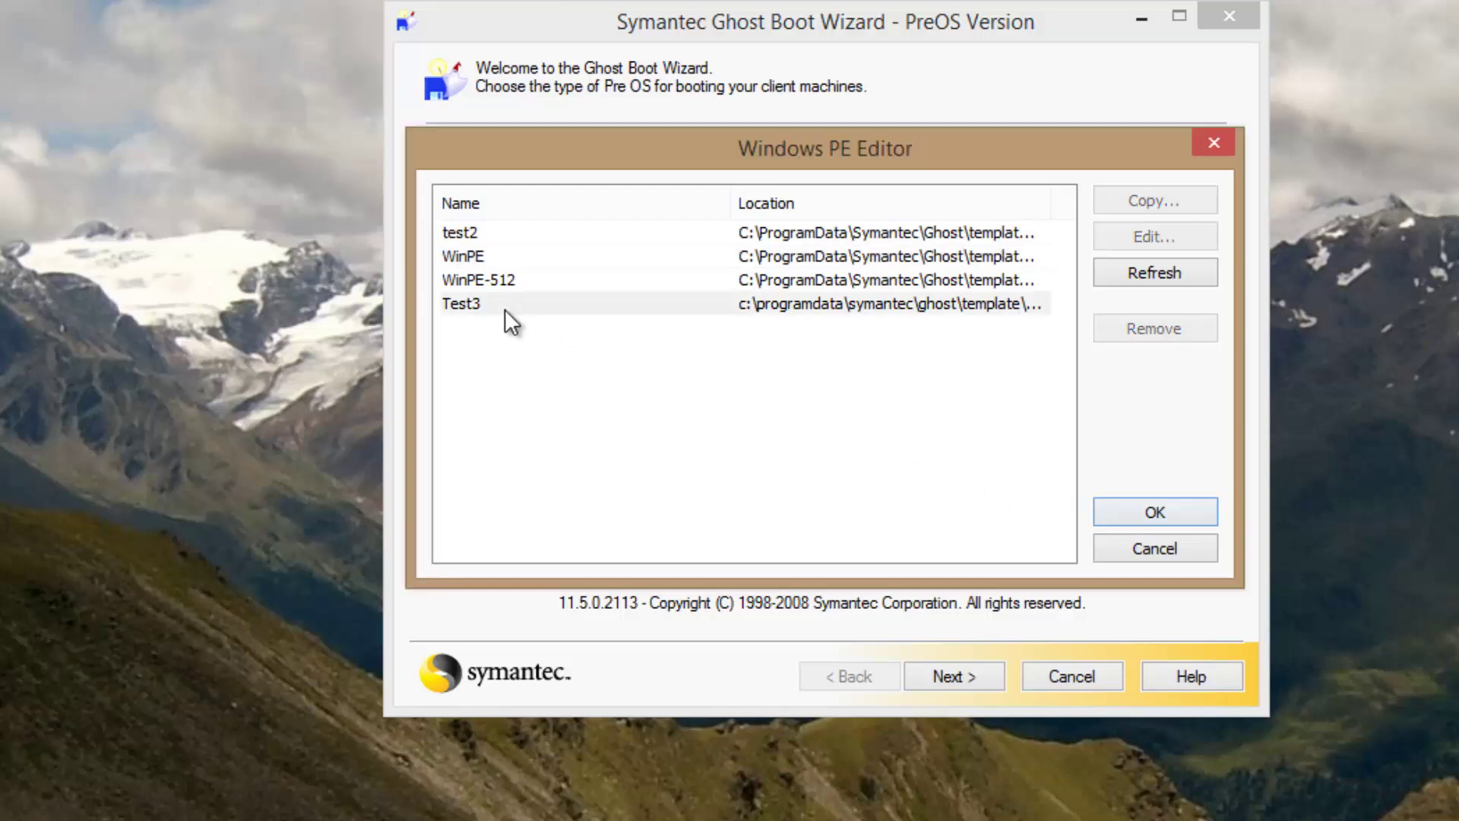
# Use Test3 to build a TCP/IP Network Boot Image, keeping the Ghost client, network and DHCP defaults
pyautogui.click(1155, 512)
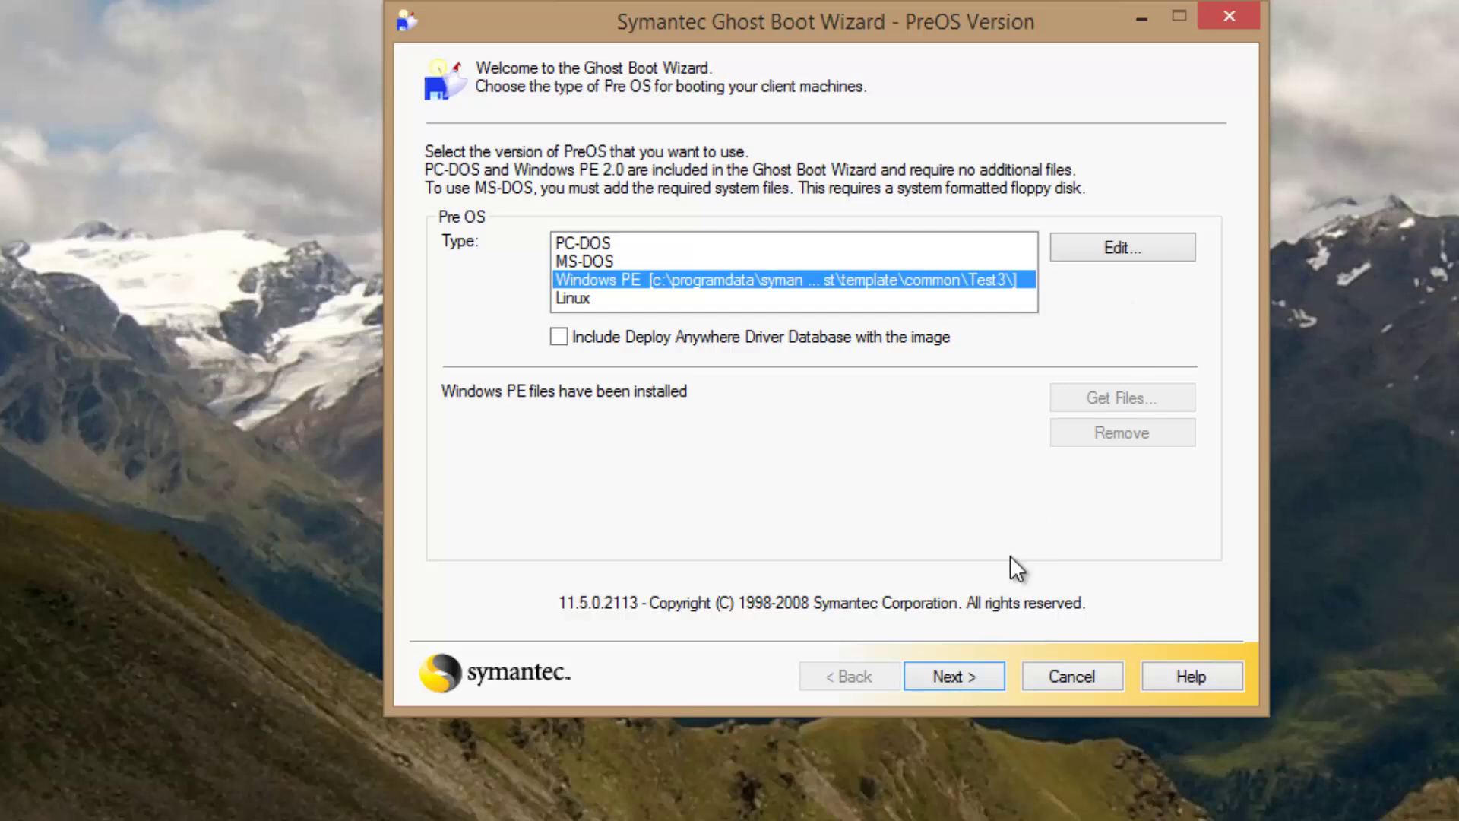
pyautogui.click(960, 672)
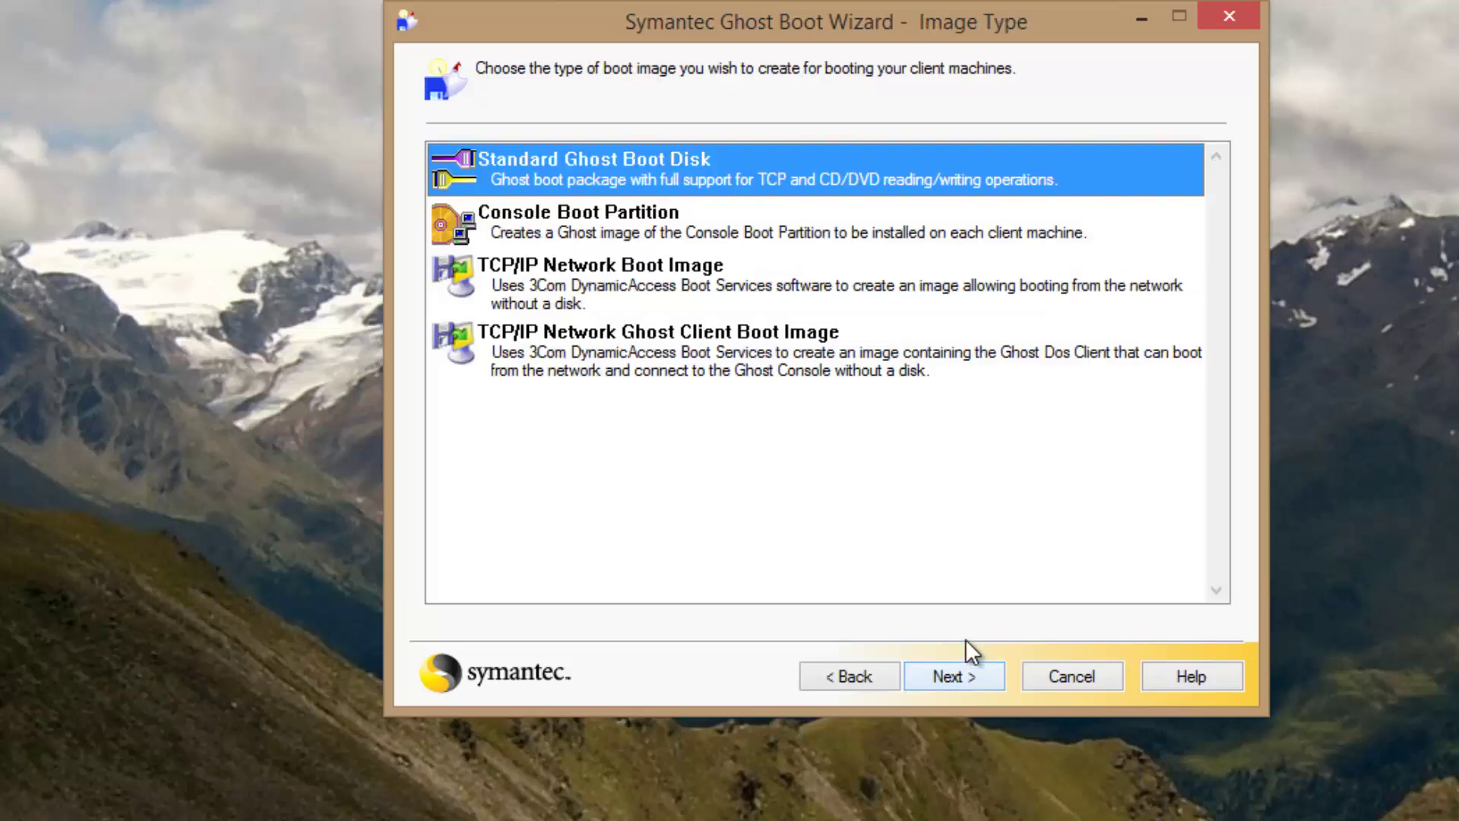
pyautogui.click(721, 293)
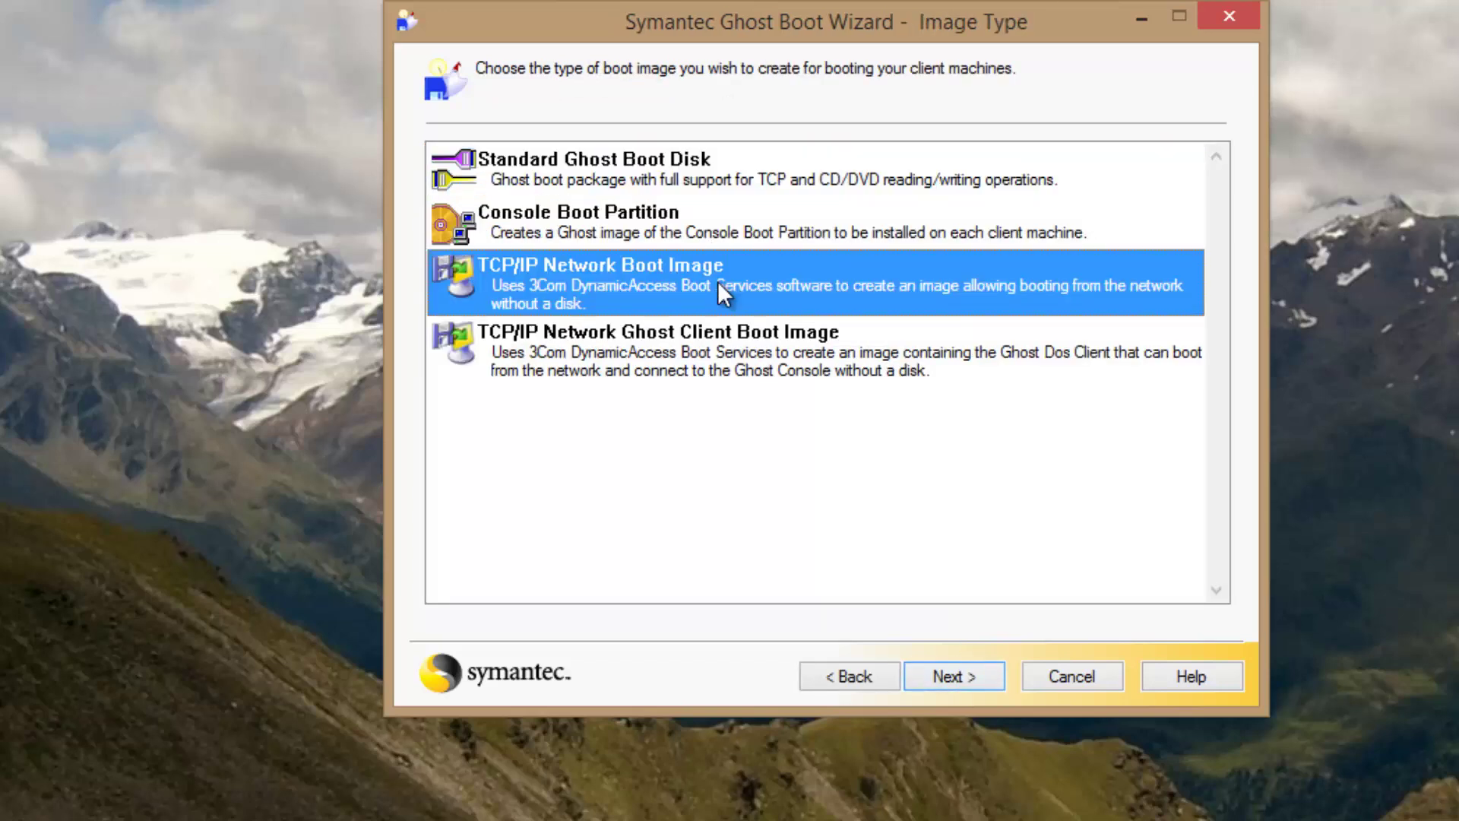
pyautogui.click(982, 681)
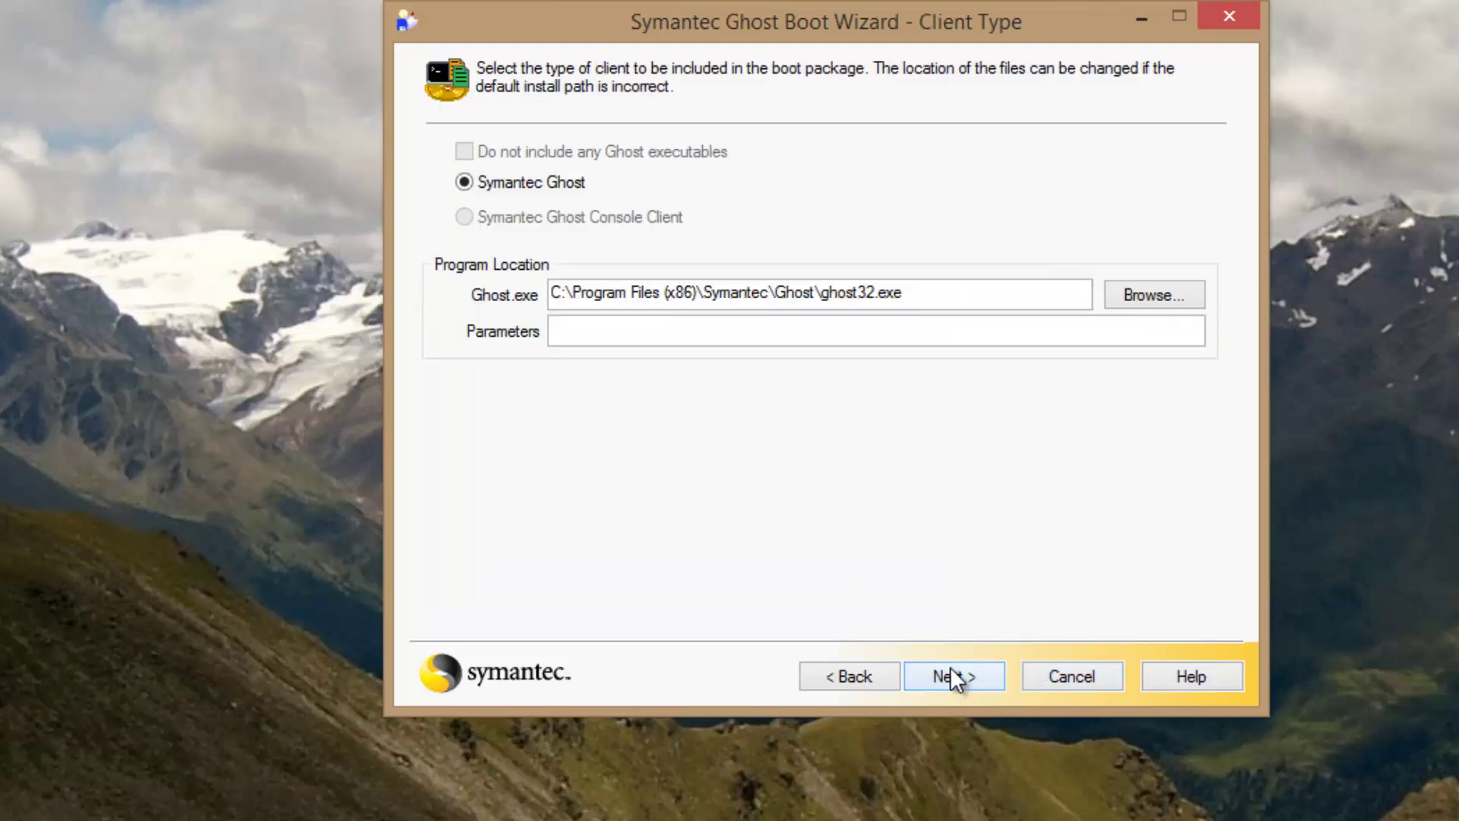
pyautogui.click(954, 679)
pyautogui.click(954, 679)
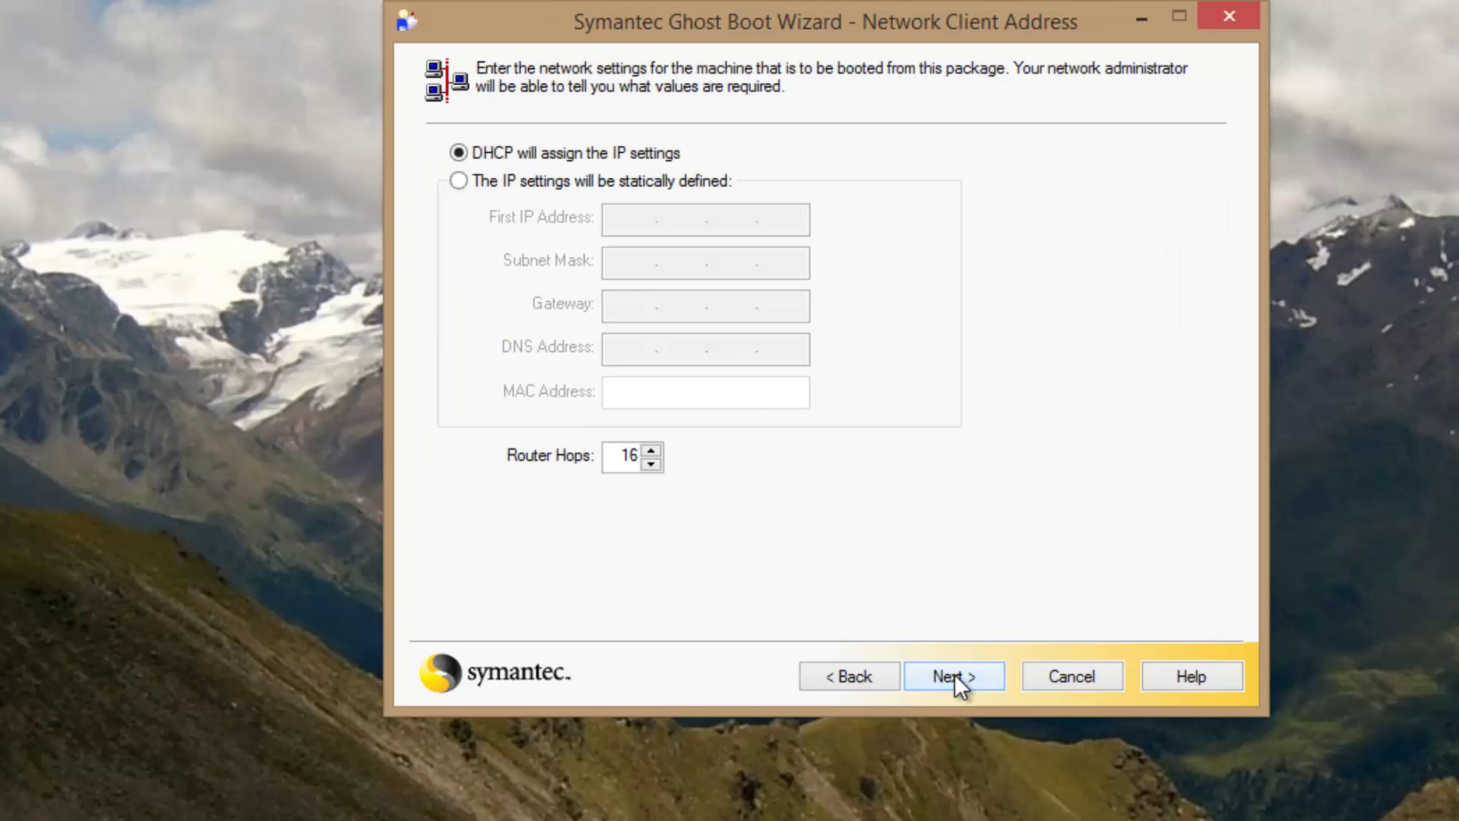
pyautogui.click(959, 675)
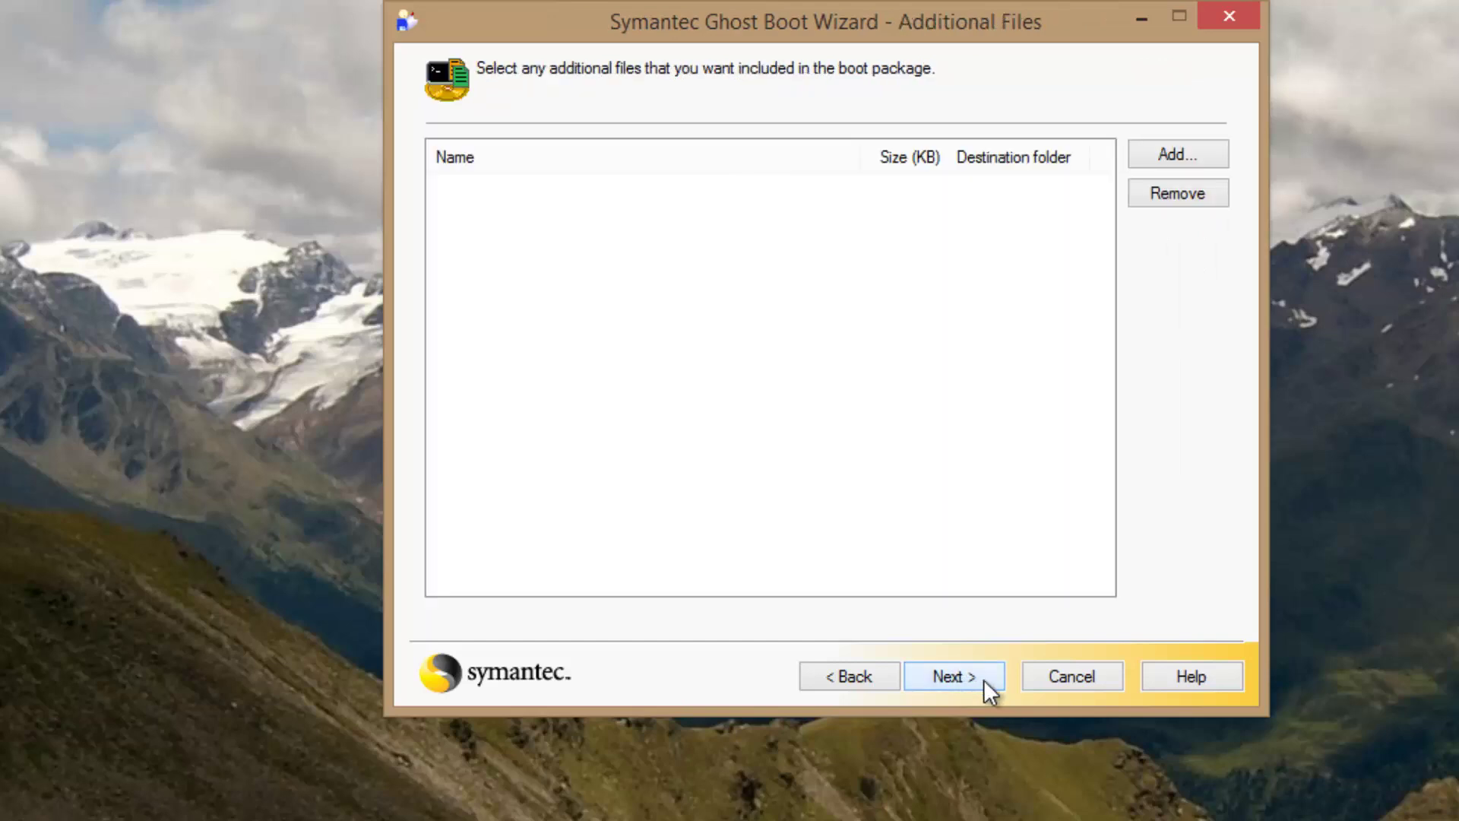
pyautogui.click(973, 682)
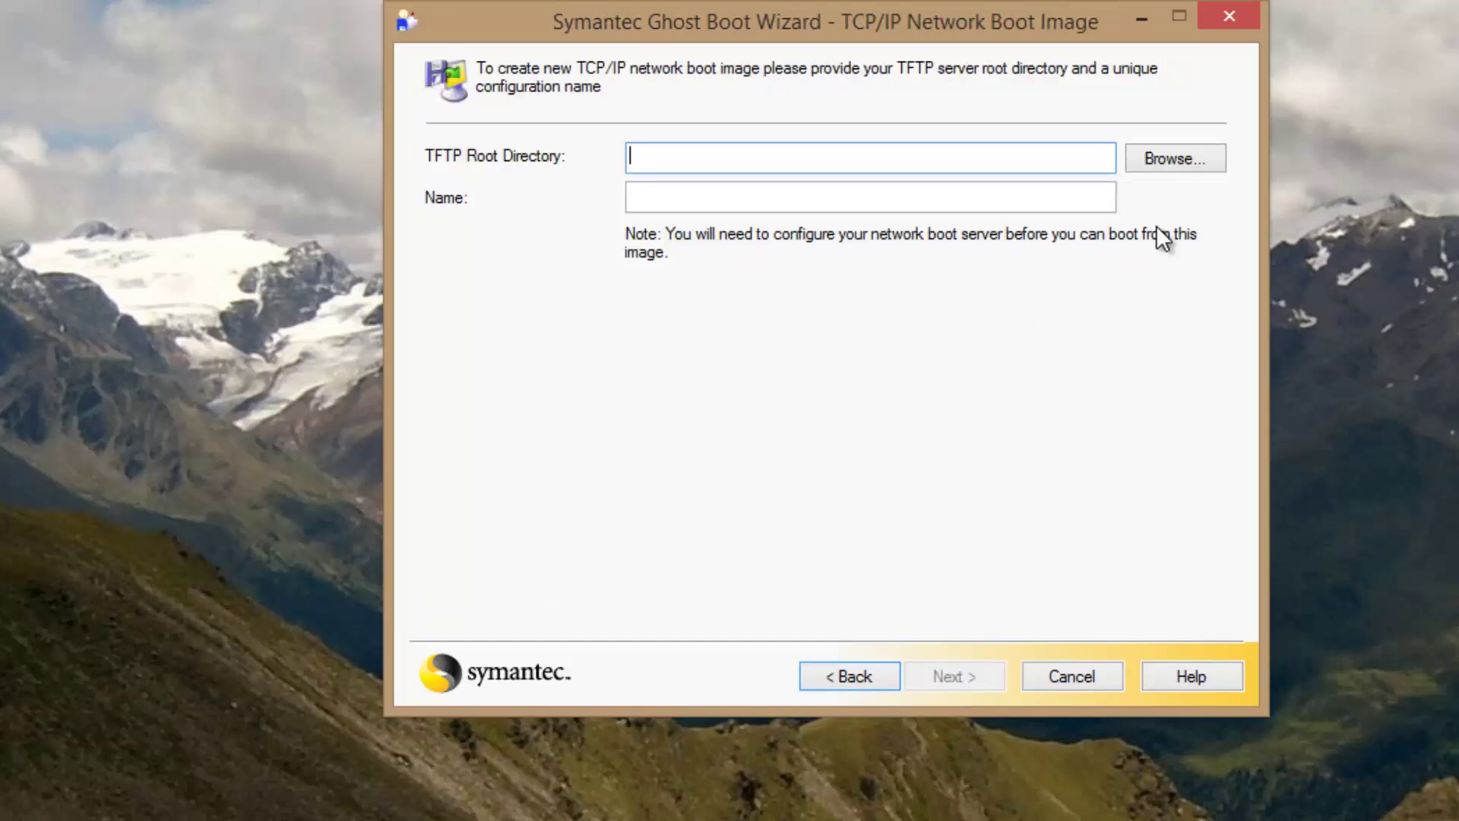
# Set the TFTP root directory to C:\TFTPBoot\ and the configuration name to boot
pyautogui.click(1148, 160)
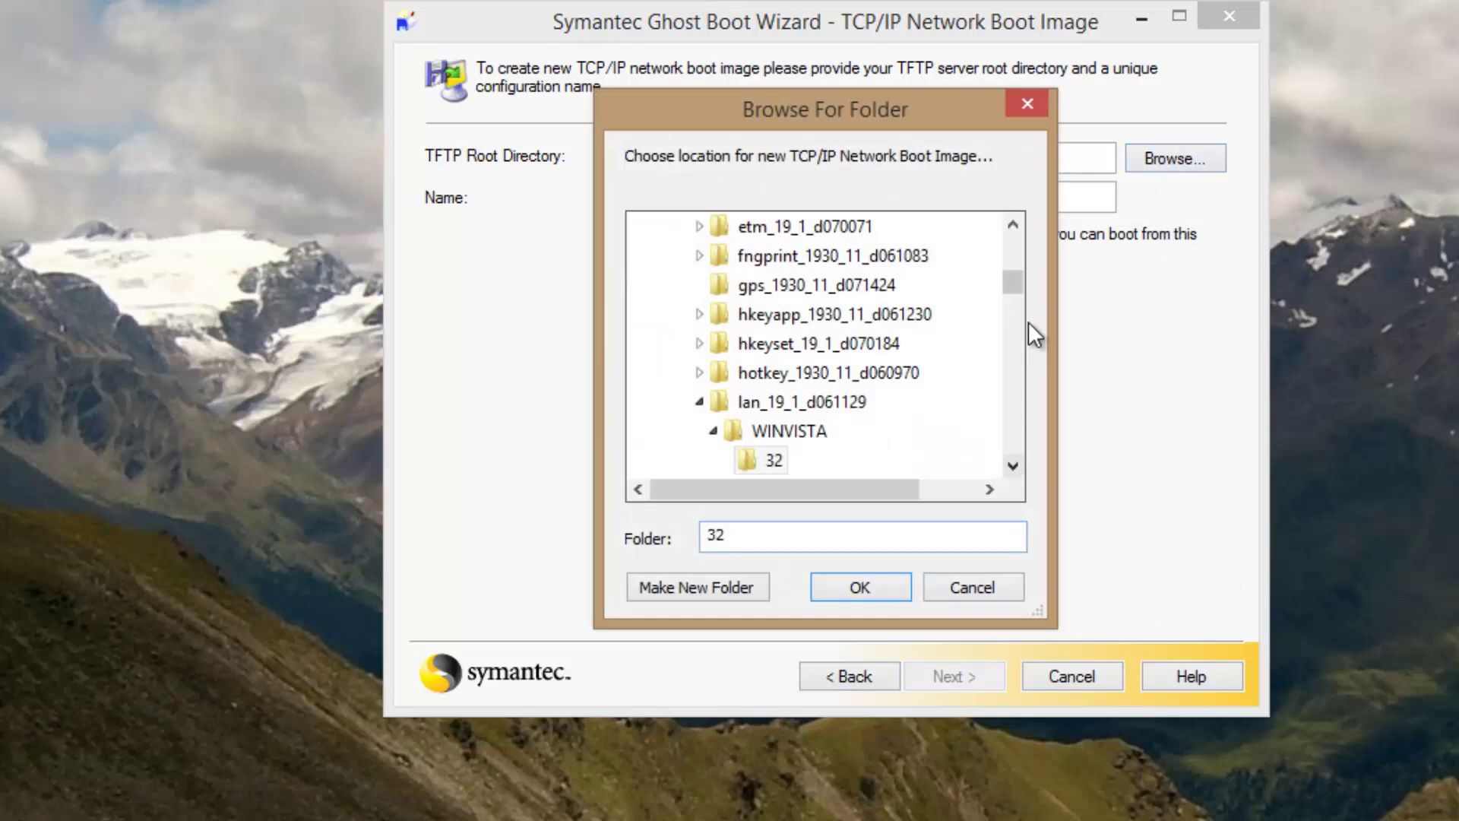
pyautogui.moveTo(1015, 281); pyautogui.dragTo(1018, 183)
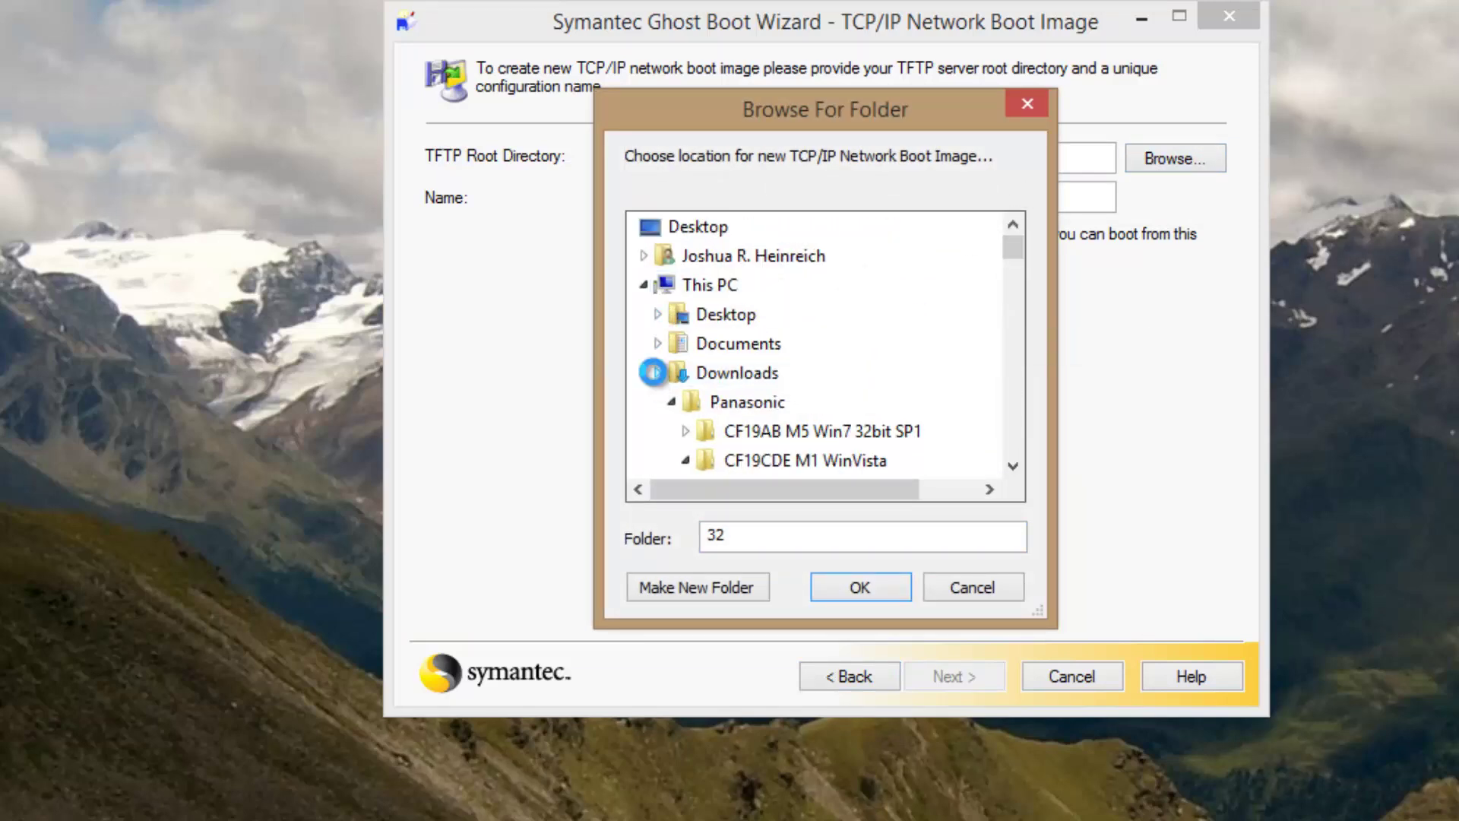
pyautogui.scroll(-10, 669, 376)
pyautogui.moveTo(1018, 325); pyautogui.dragTo(1010, 352)
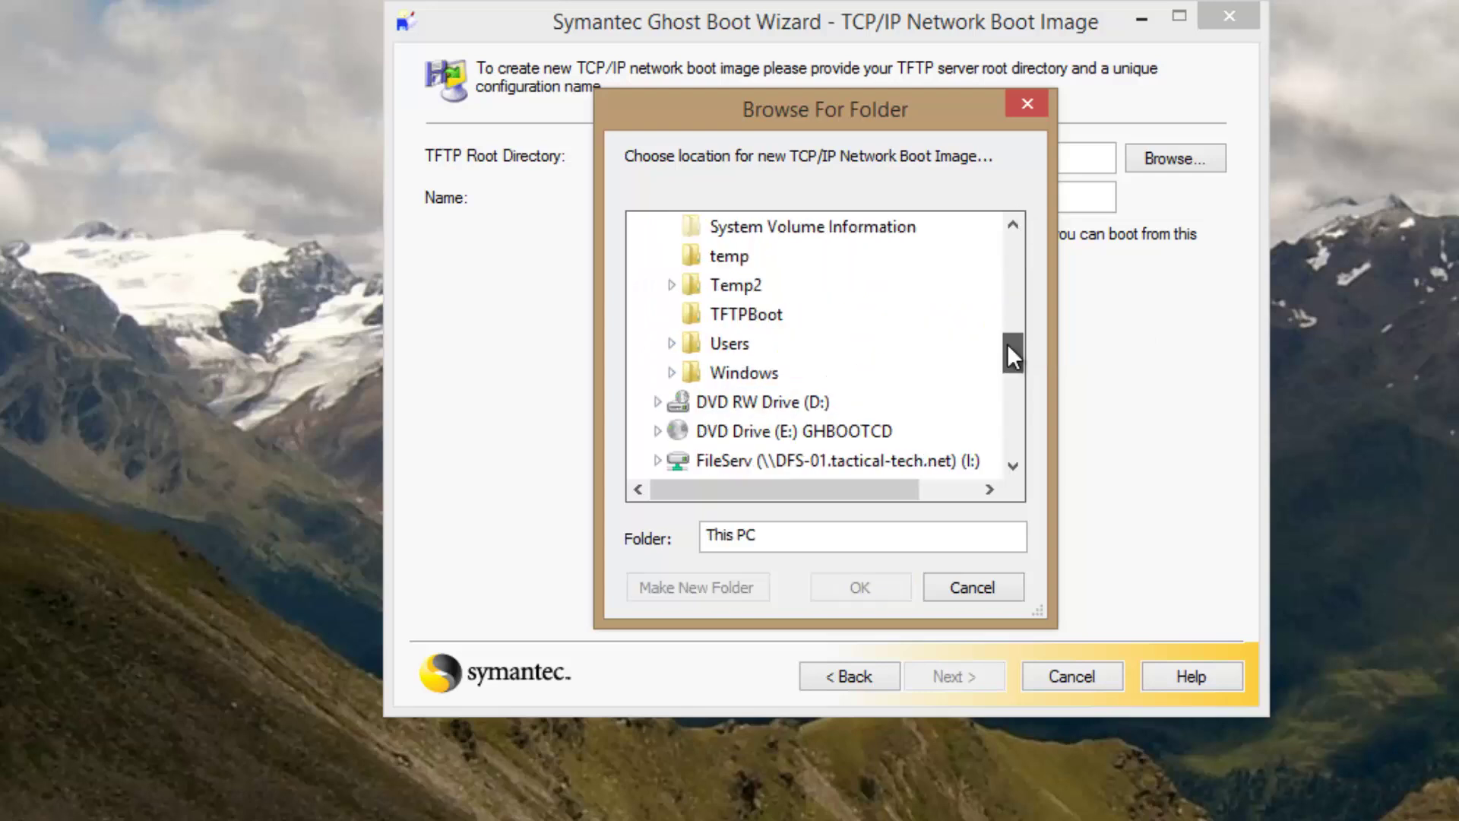
pyautogui.click(748, 314)
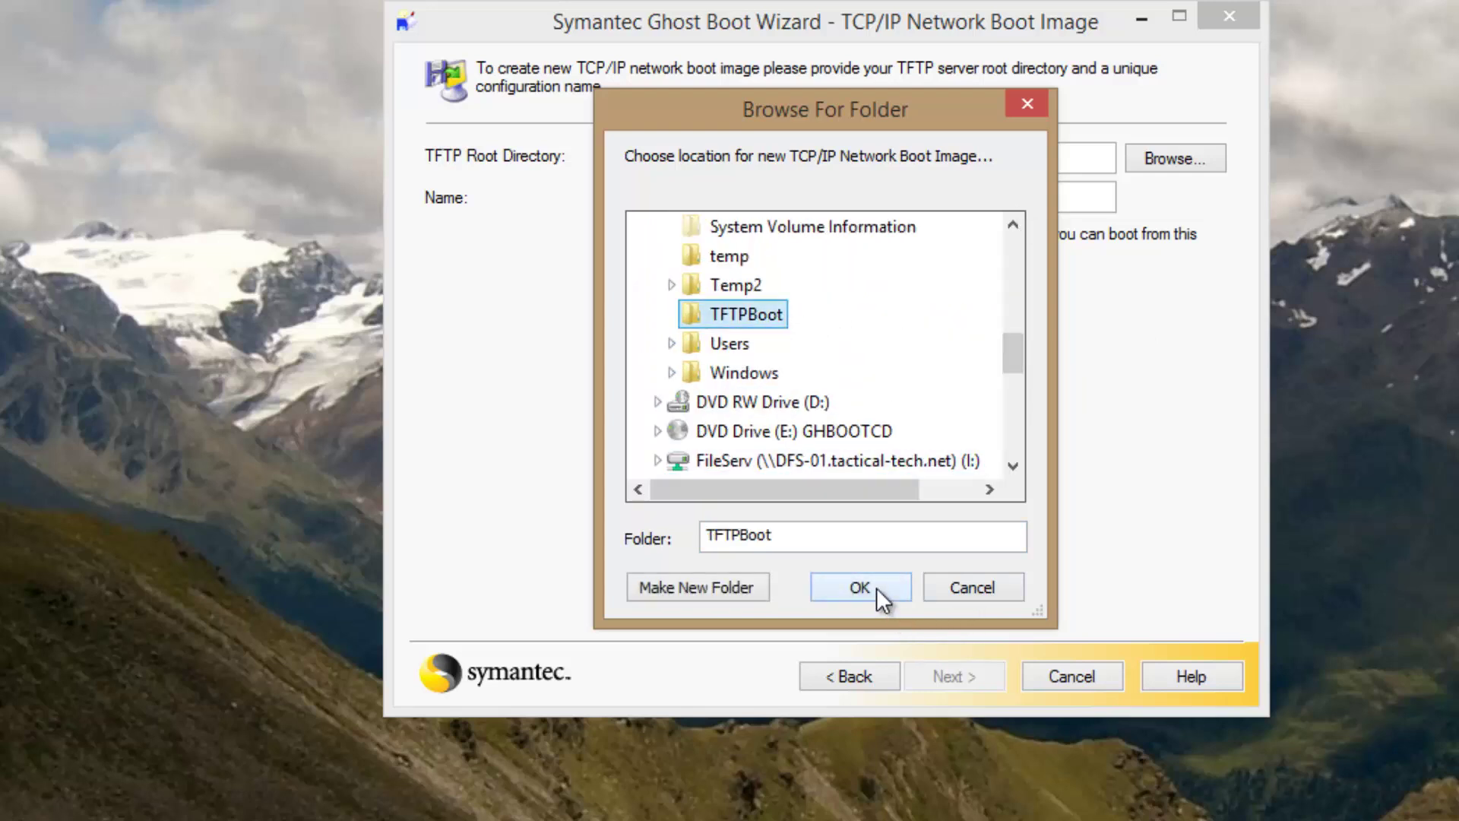
pyautogui.click(859, 587)
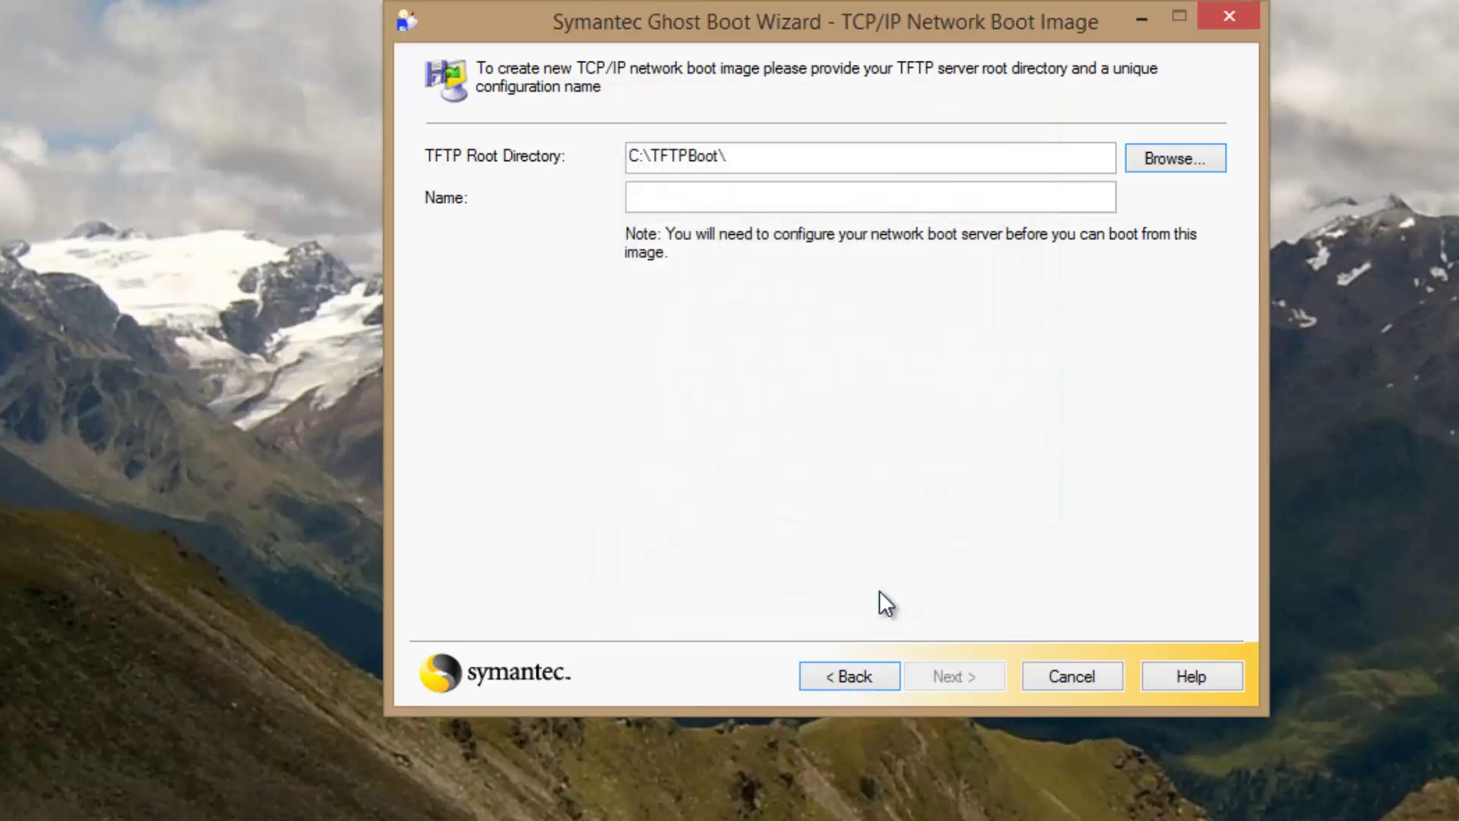
pyautogui.click(823, 203)
pyautogui.write('boot')
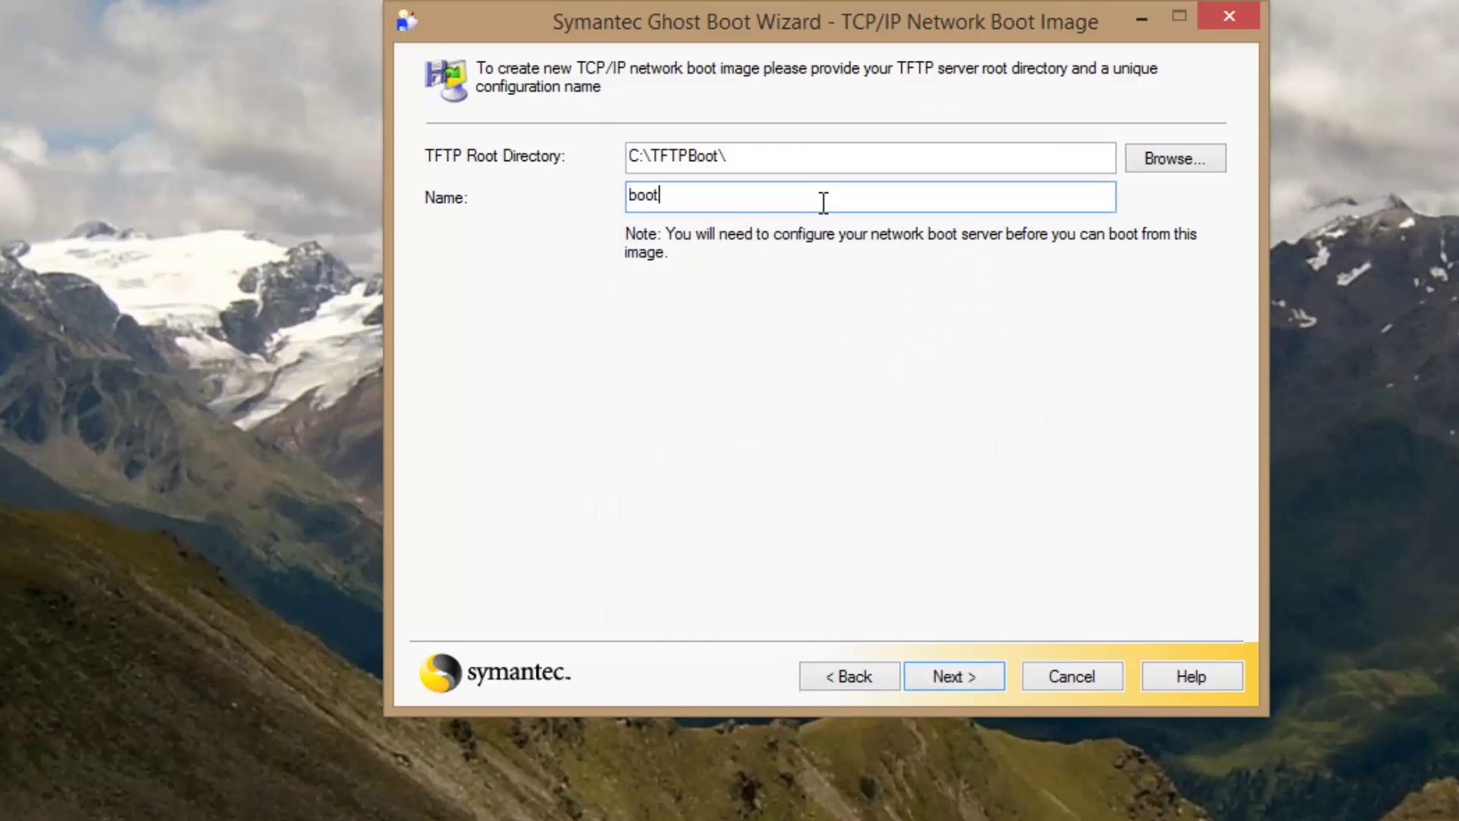
pyautogui.click(963, 676)
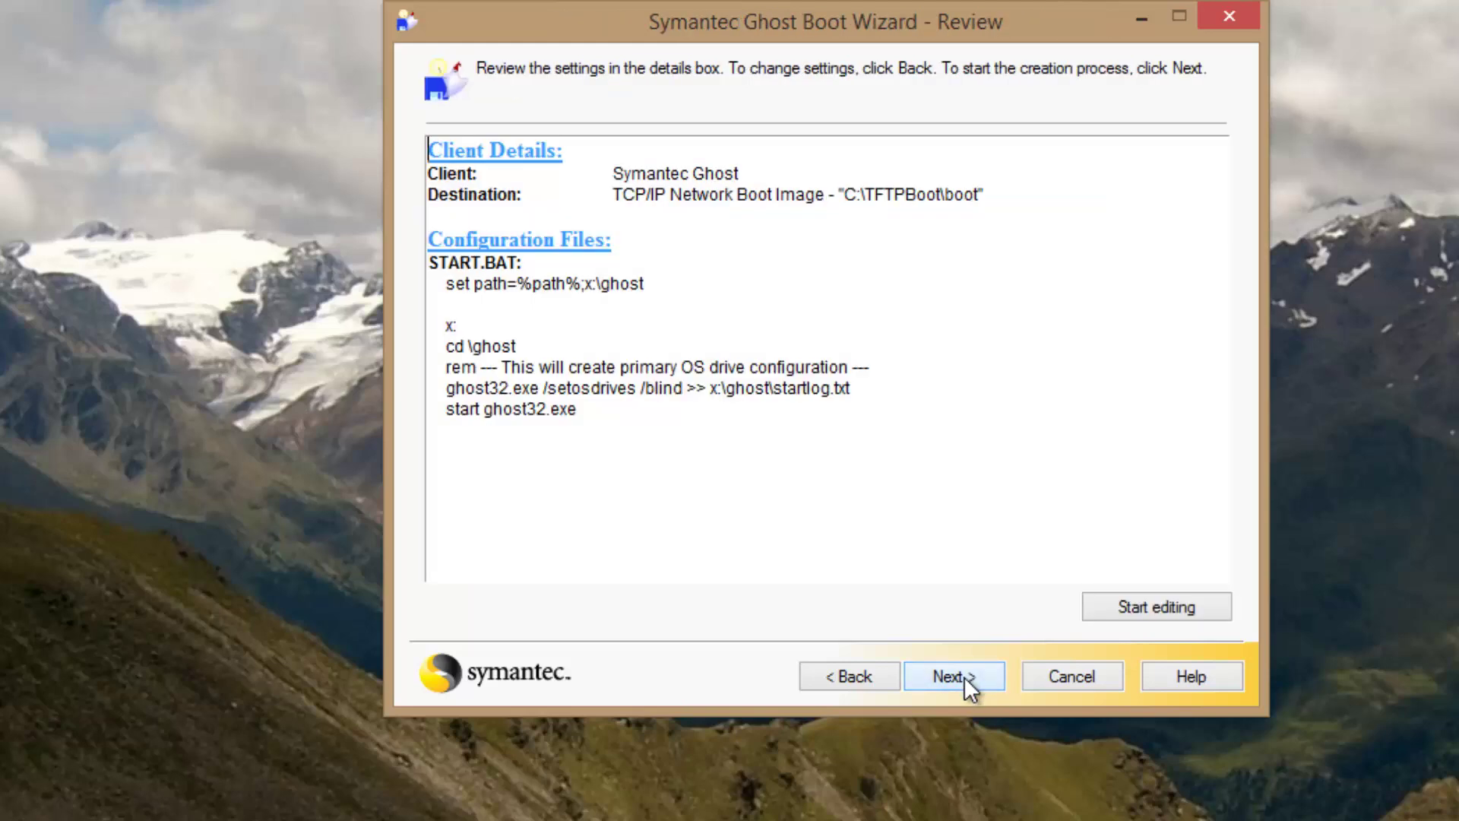
# Create the network boot image from the Review page
pyautogui.click(962, 677)
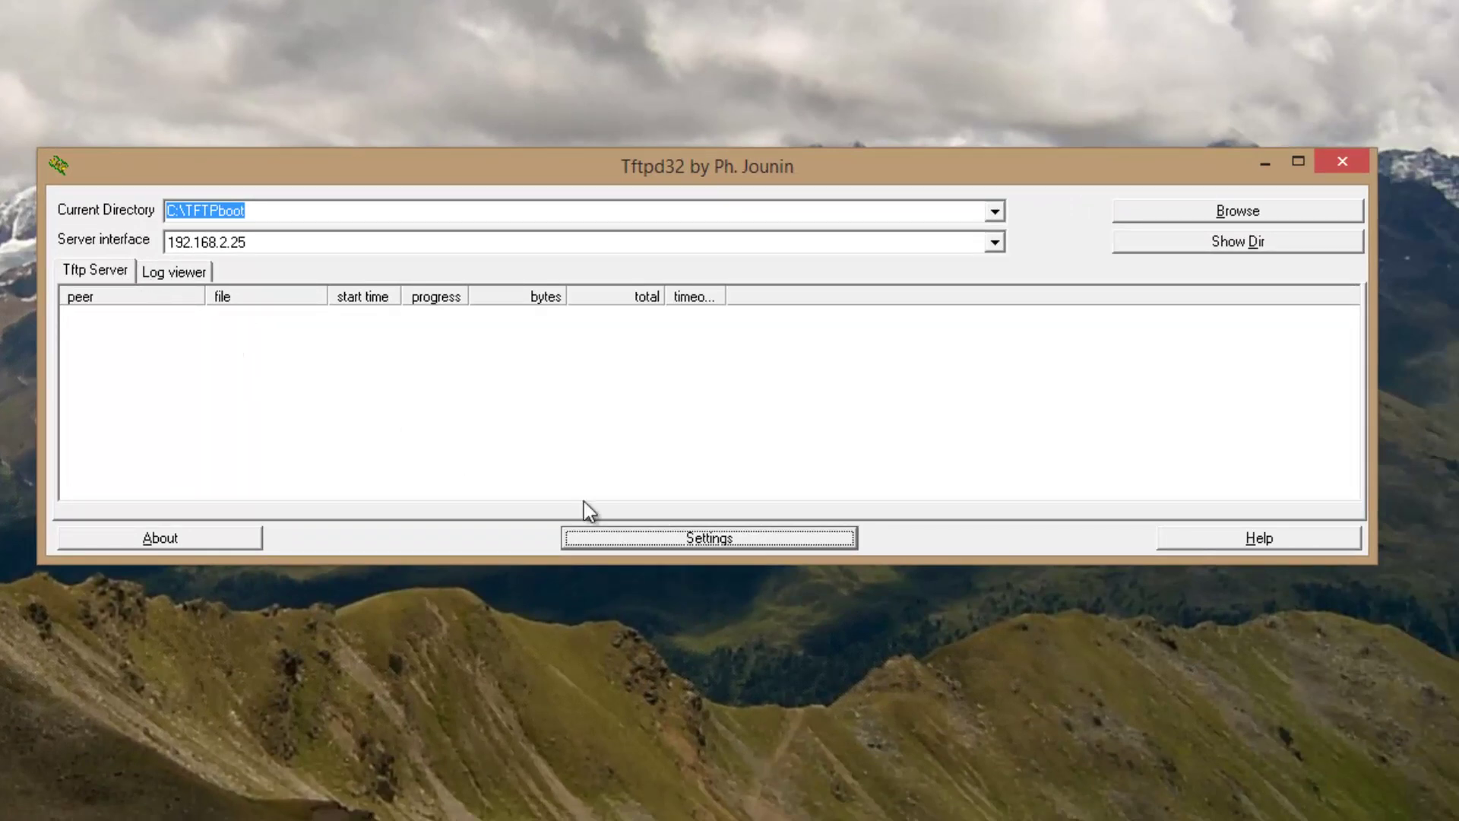
# Review Tftpd32's GLOBAL and TFTP settings unchanged and check the C:\TFTPboot serving directory
pyautogui.click(730, 544)
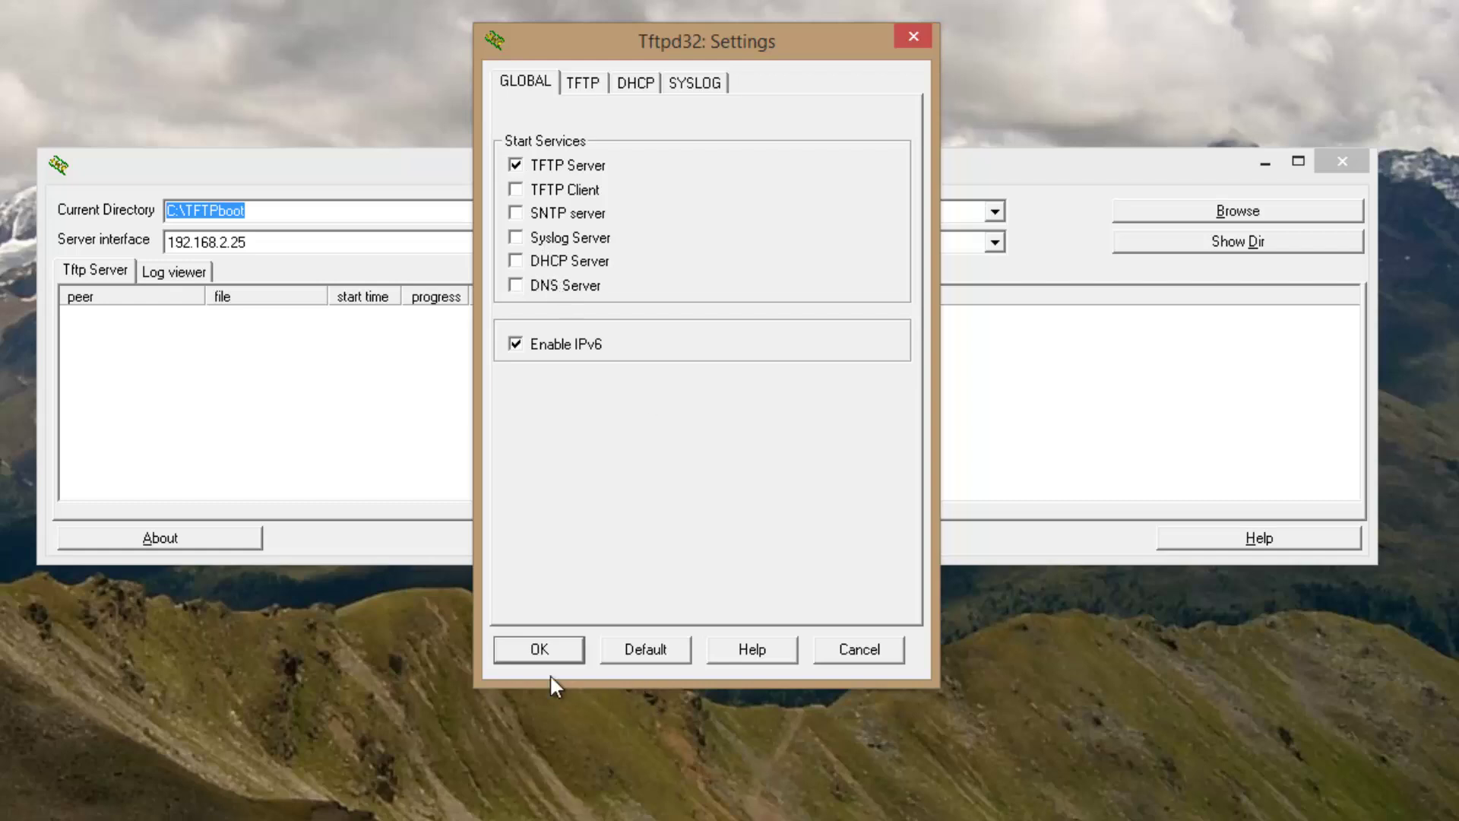
pyautogui.click(582, 85)
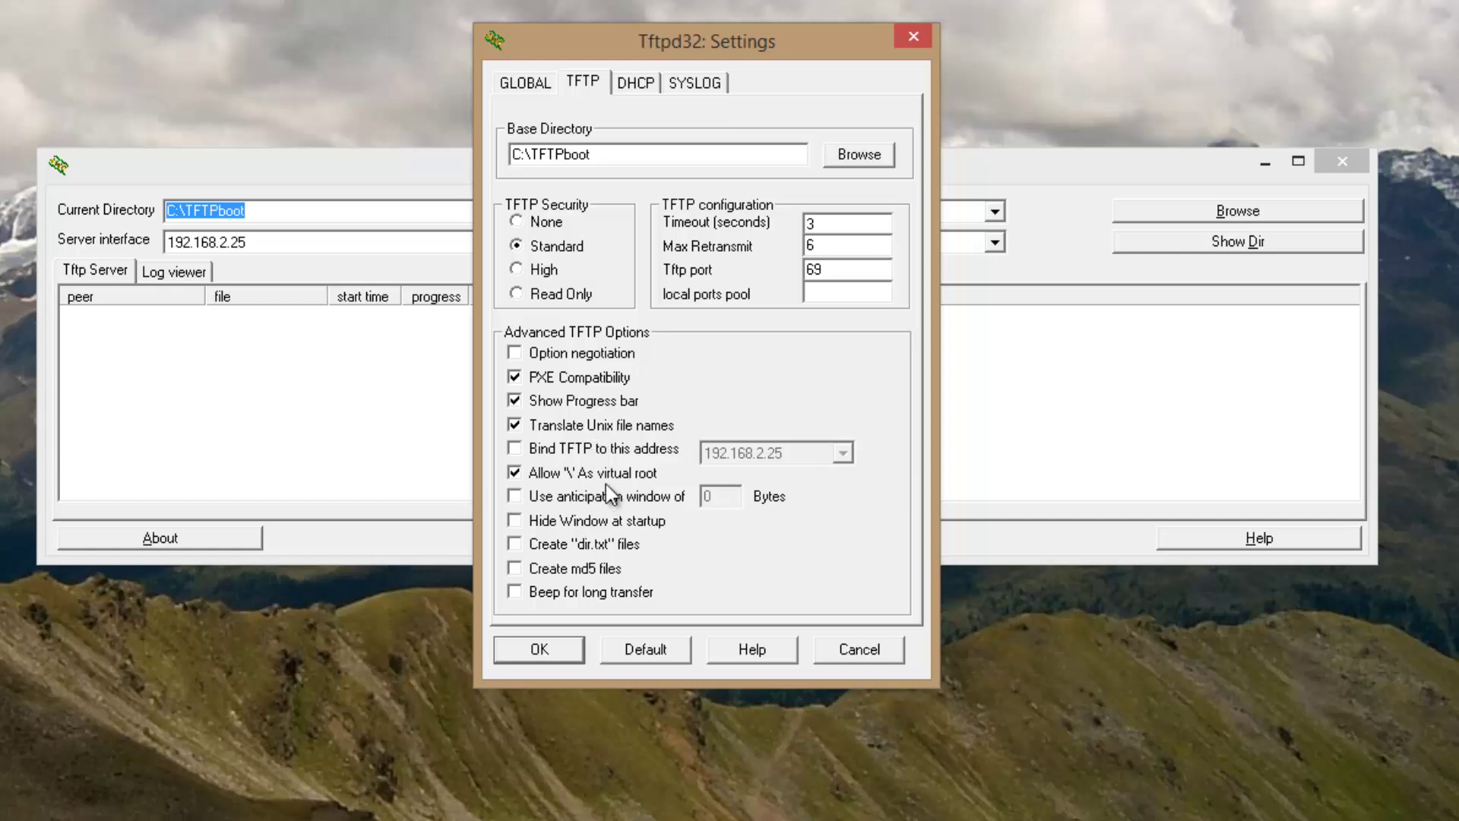
pyautogui.click(554, 651)
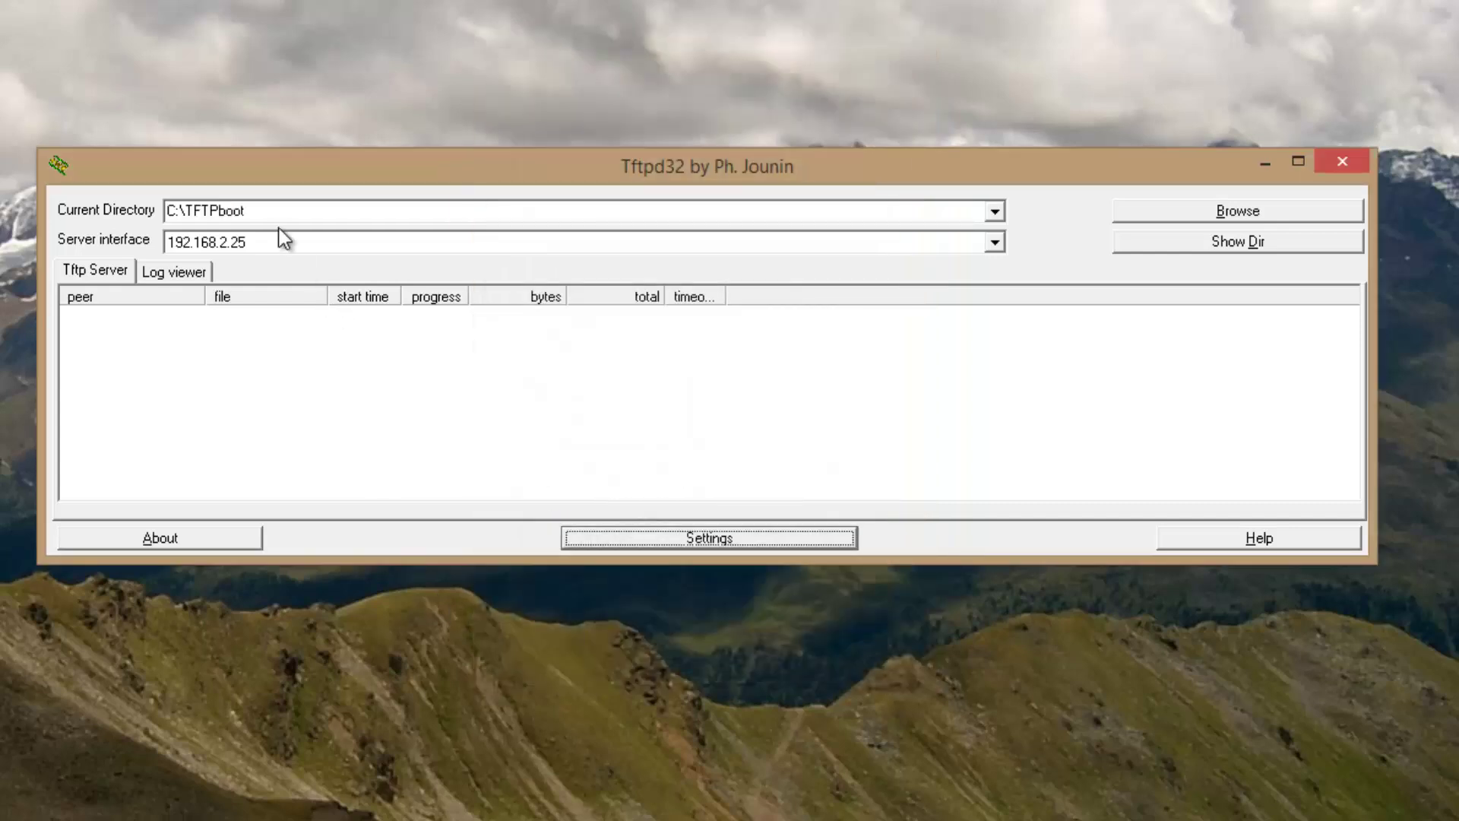
pyautogui.click(280, 216)
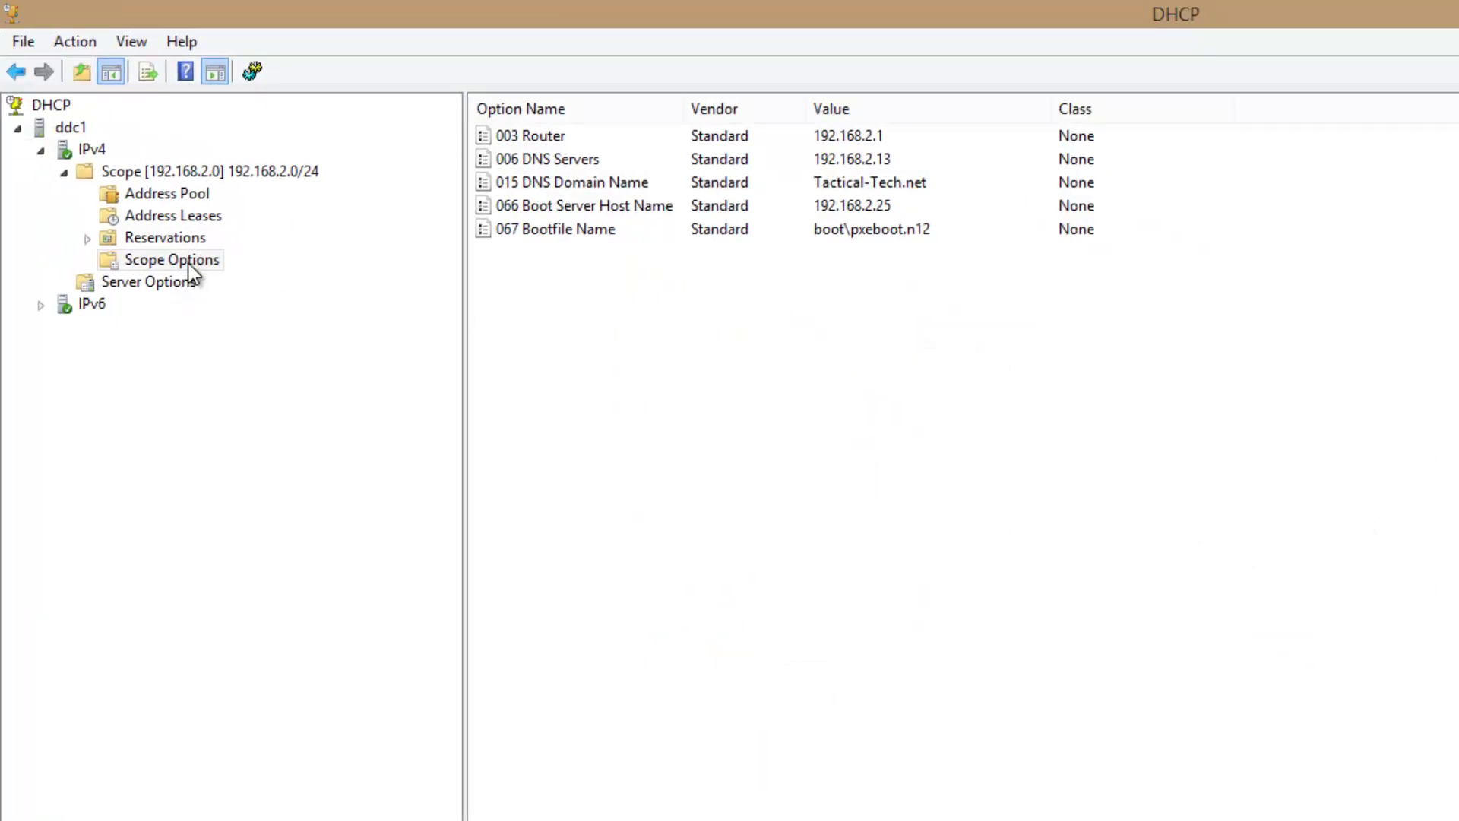
# Check the 066 Boot Server Host Name scope option showing 192.168.2.25, then view C: in File Explorer
pyautogui.click(526, 212)
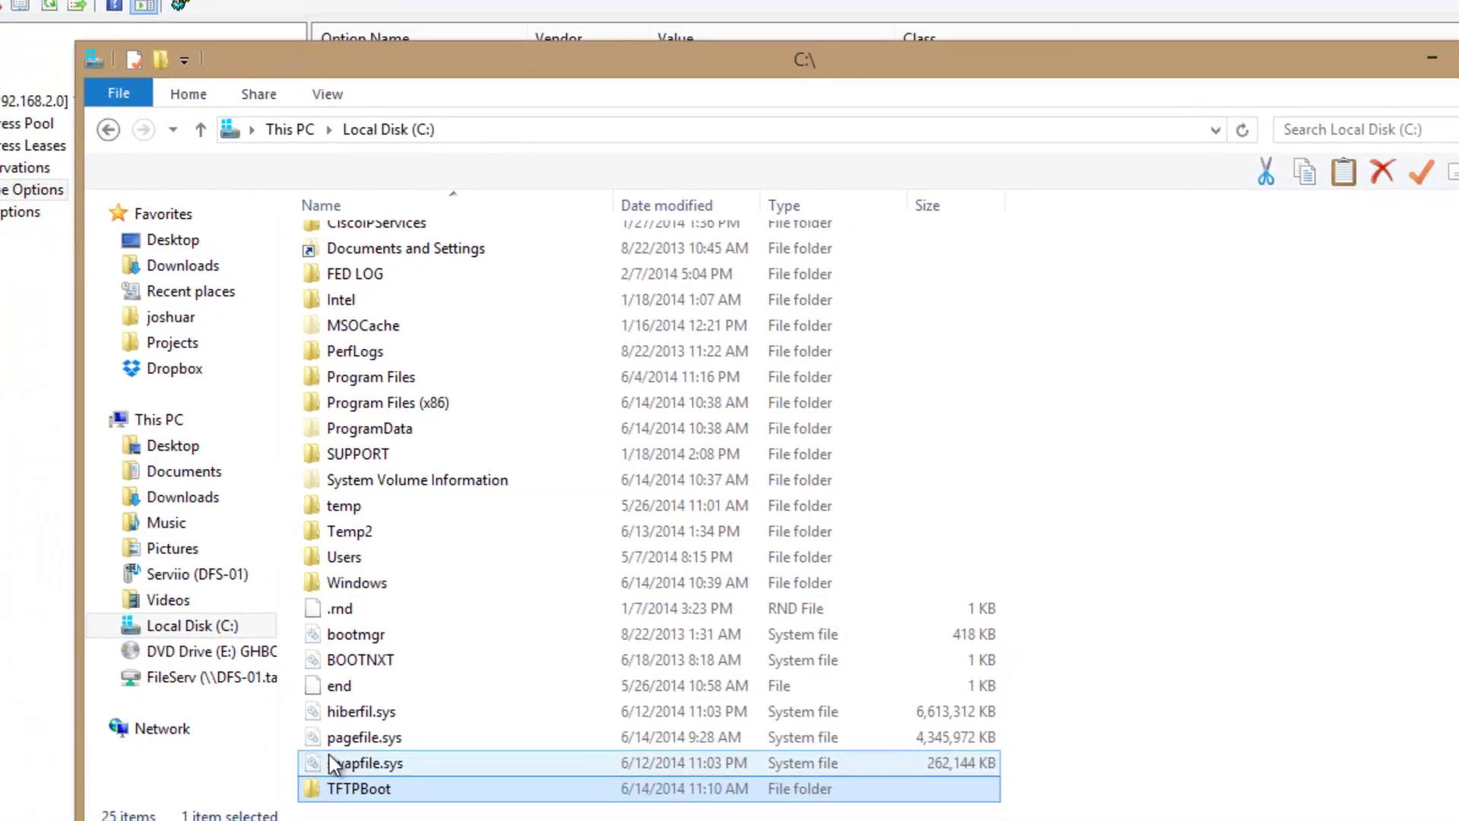
# Inspect pxeboot.n12 and bootmgr.exe in C:\TFTPBoot\boot, then return to the DHCP console
pyautogui.doubleClick(276, 764)
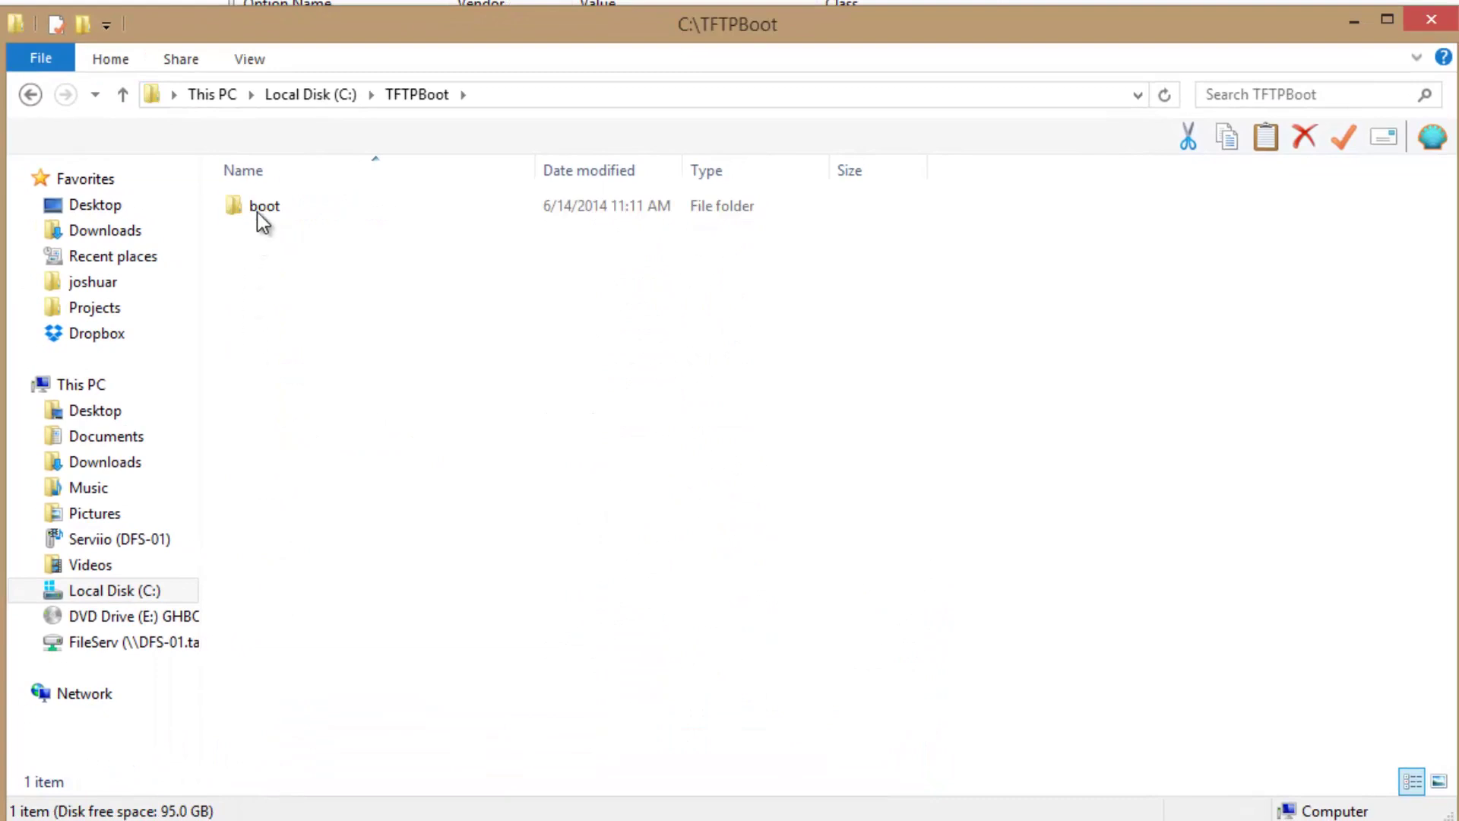
pyautogui.click(257, 212)
pyautogui.doubleClick(257, 212)
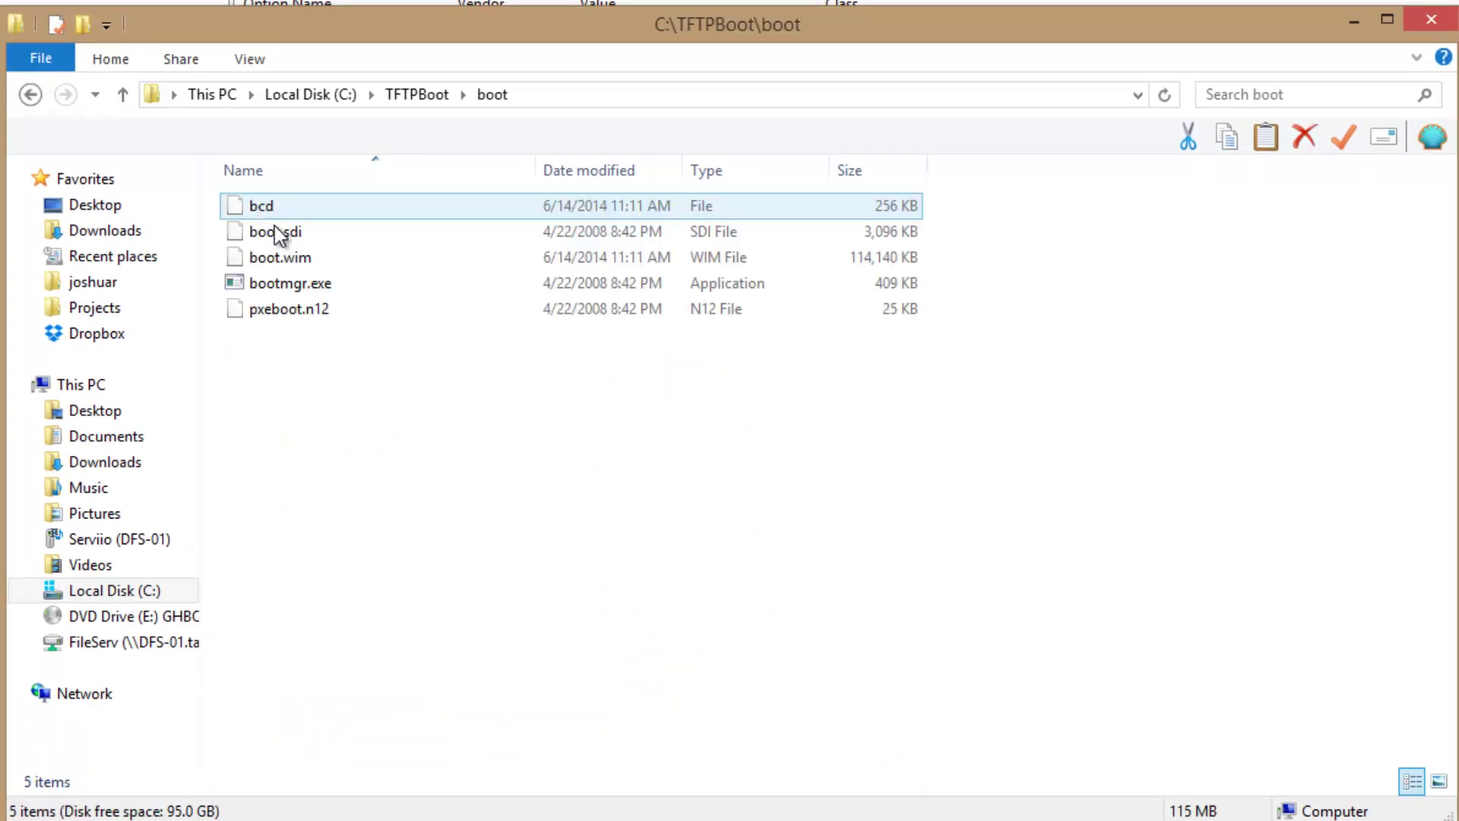
pyautogui.click(330, 311)
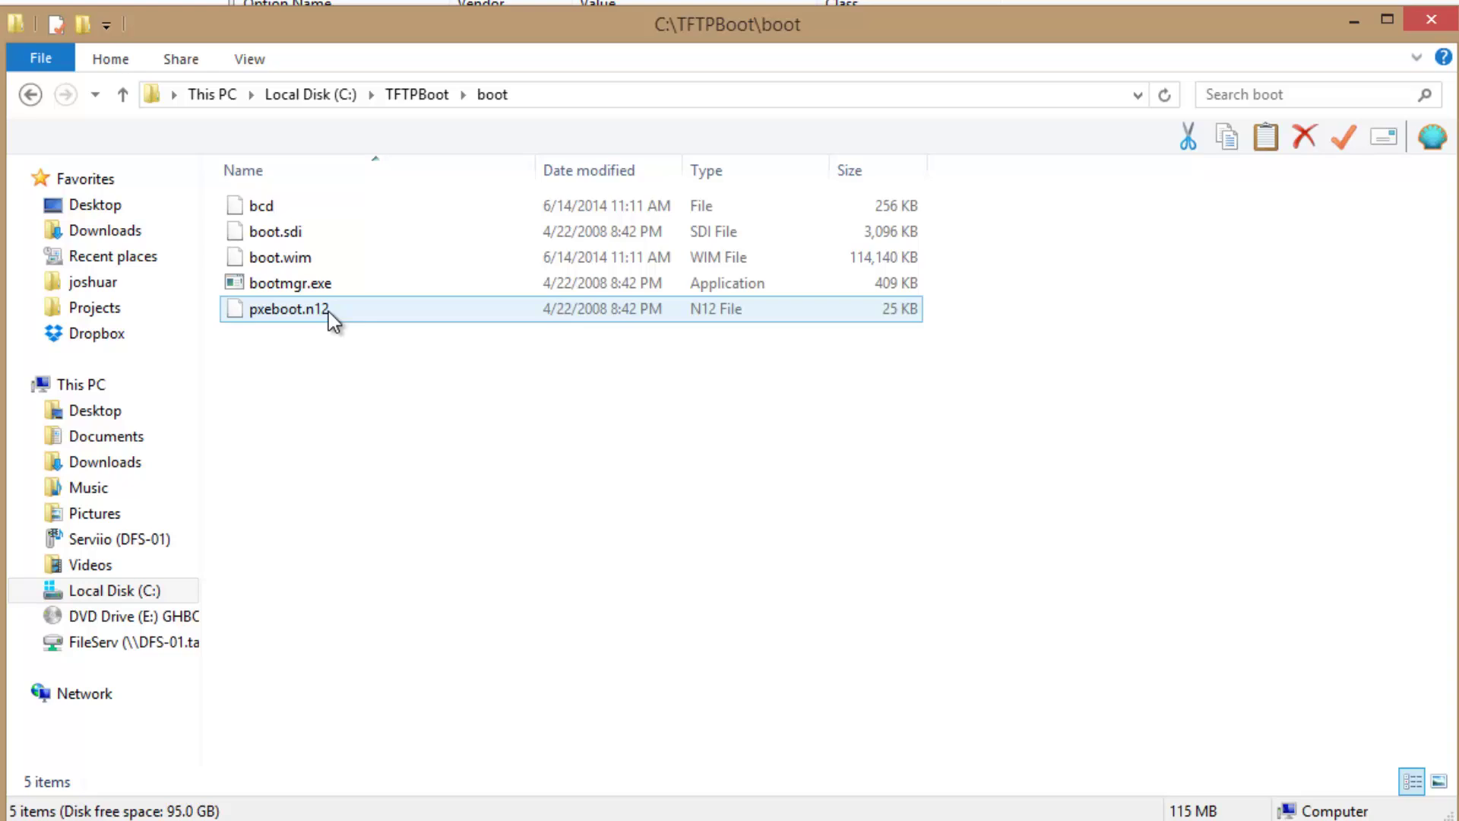
pyautogui.click(315, 284)
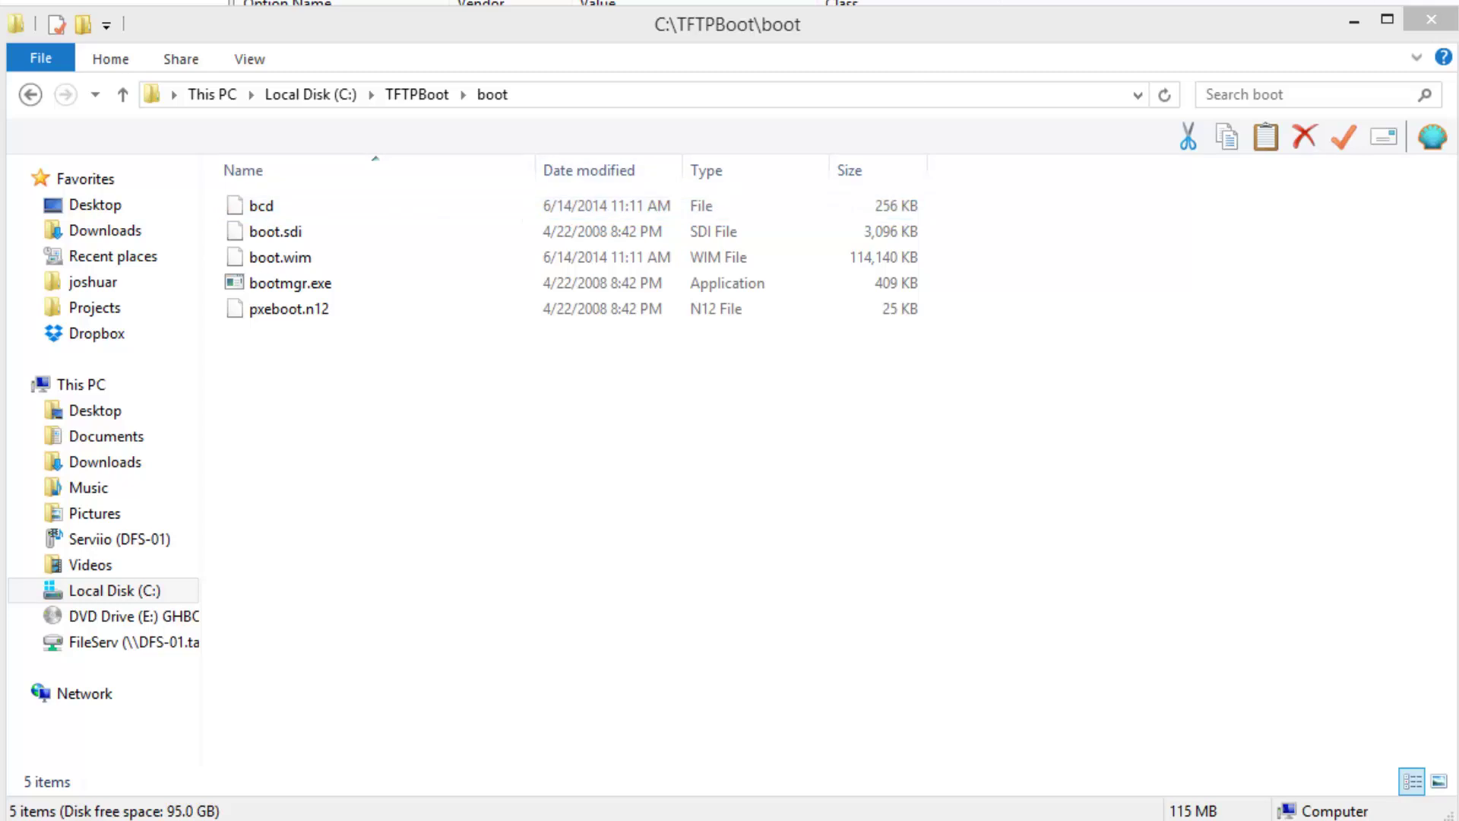
pyautogui.hotkey('alt', 'Tab')
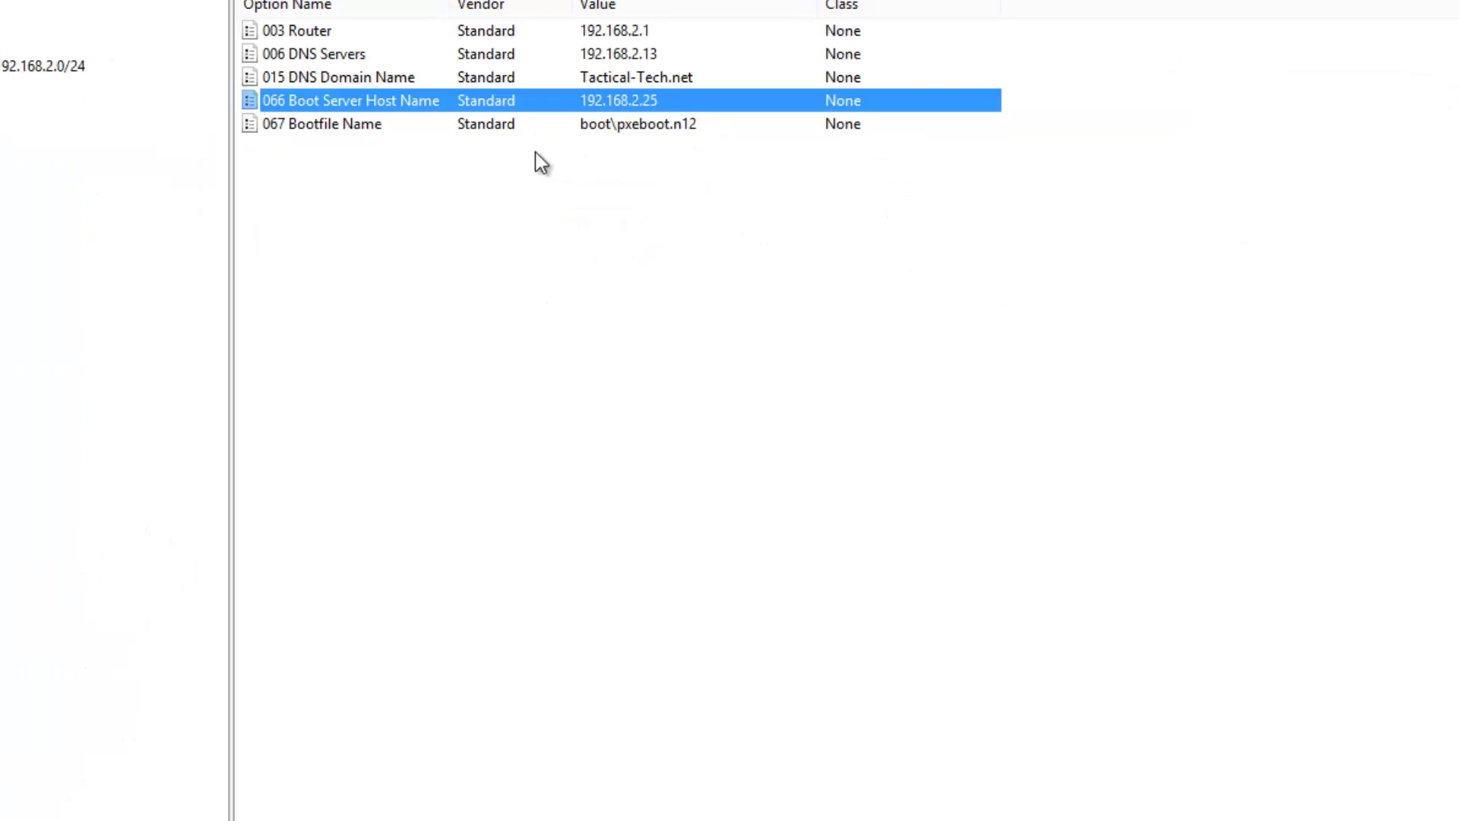
# Check the 067 Bootfile Name option, then move the VMware window over Explorer and Tftpd32
pyautogui.click(372, 133)
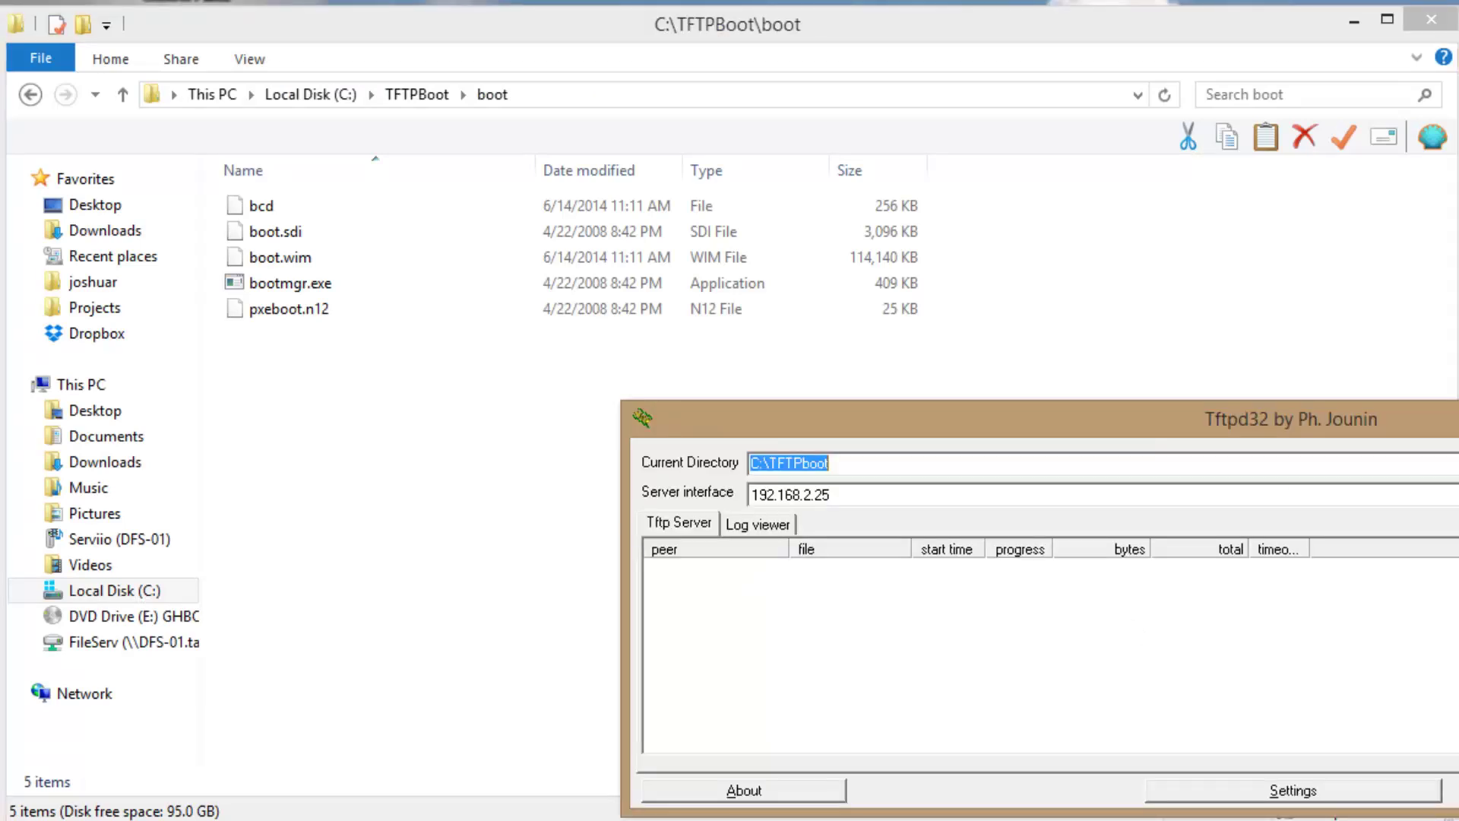
pyautogui.moveTo(0, 243); pyautogui.dragTo(854, 154)
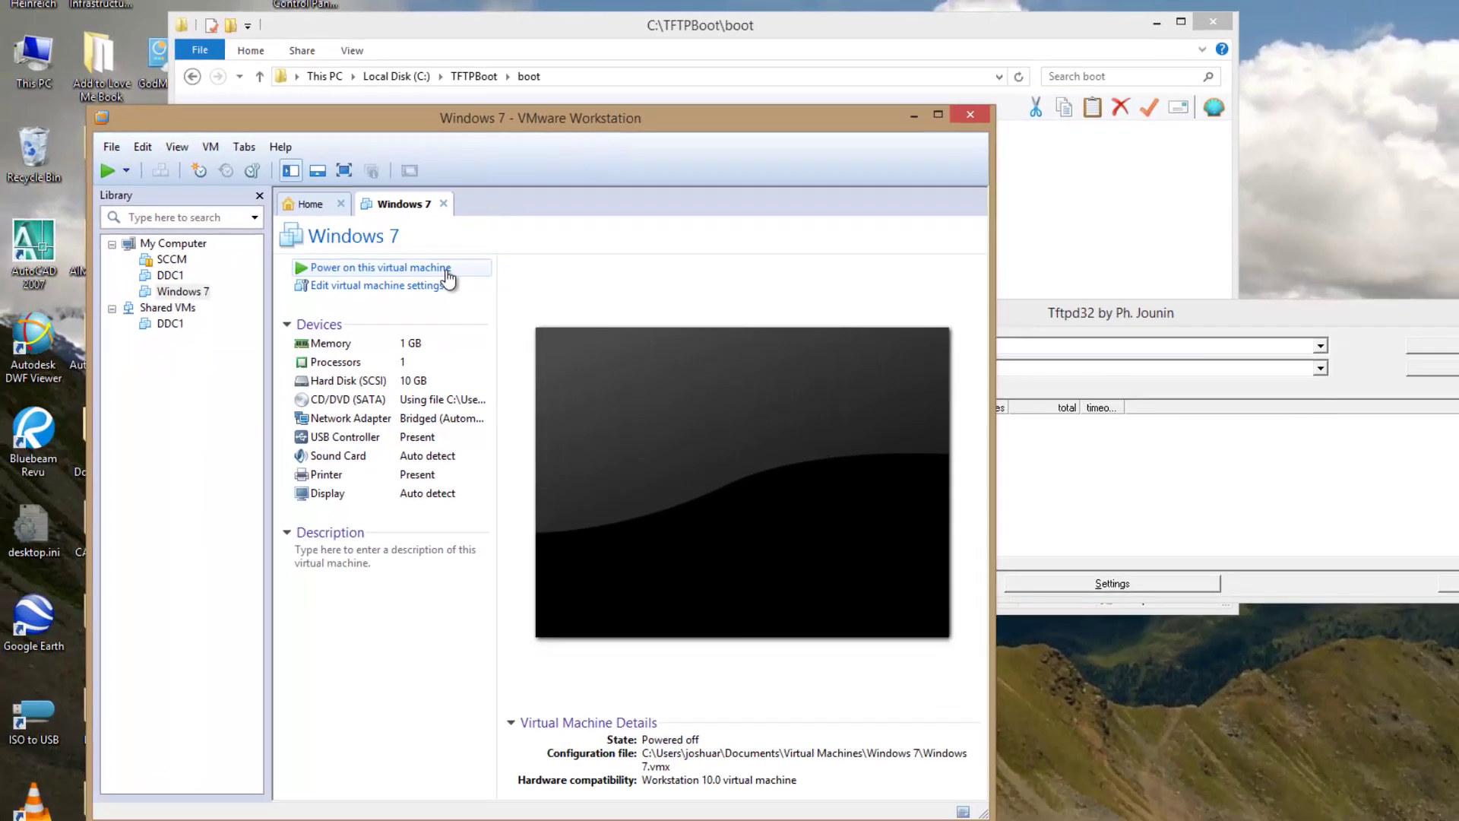
# Power on the Windows 7 VM, network-boot it from Intel E1000, and reposition and narrow Tftpd32
pyautogui.click(448, 275)
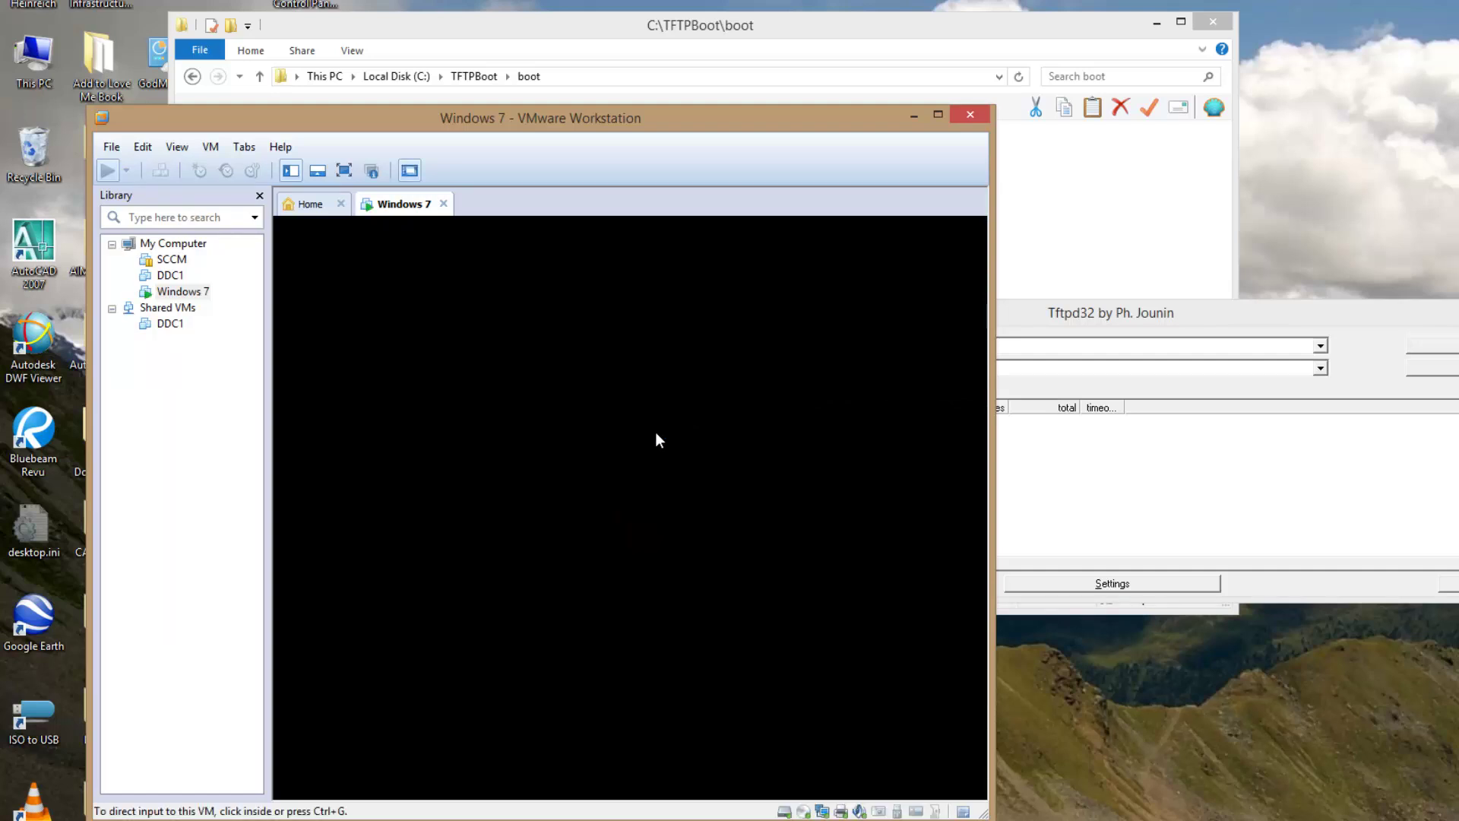
pyautogui.click(655, 435)
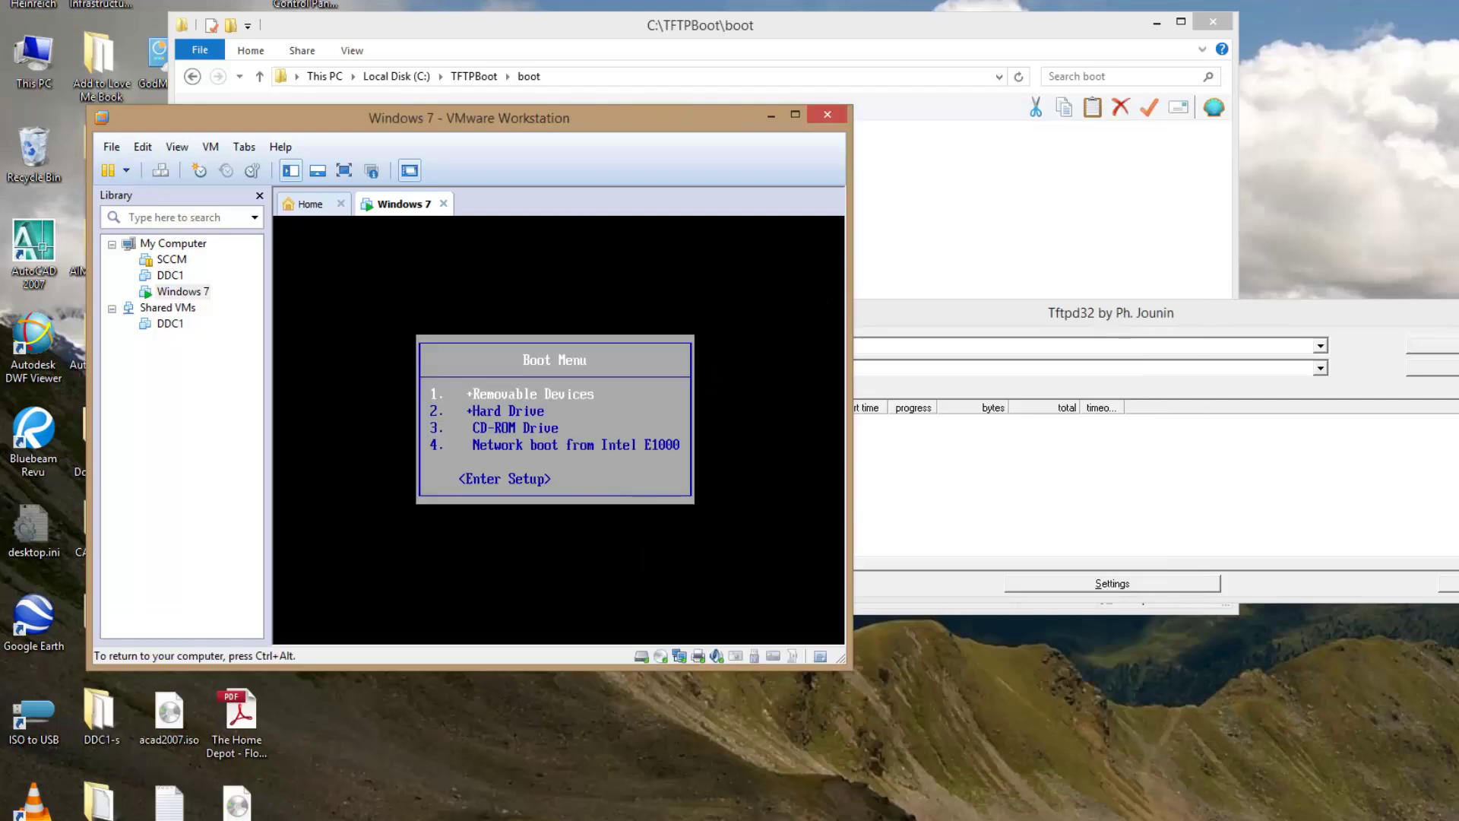
pyautogui.press('Down')
pyautogui.press('Down')
pyautogui.press('Down')
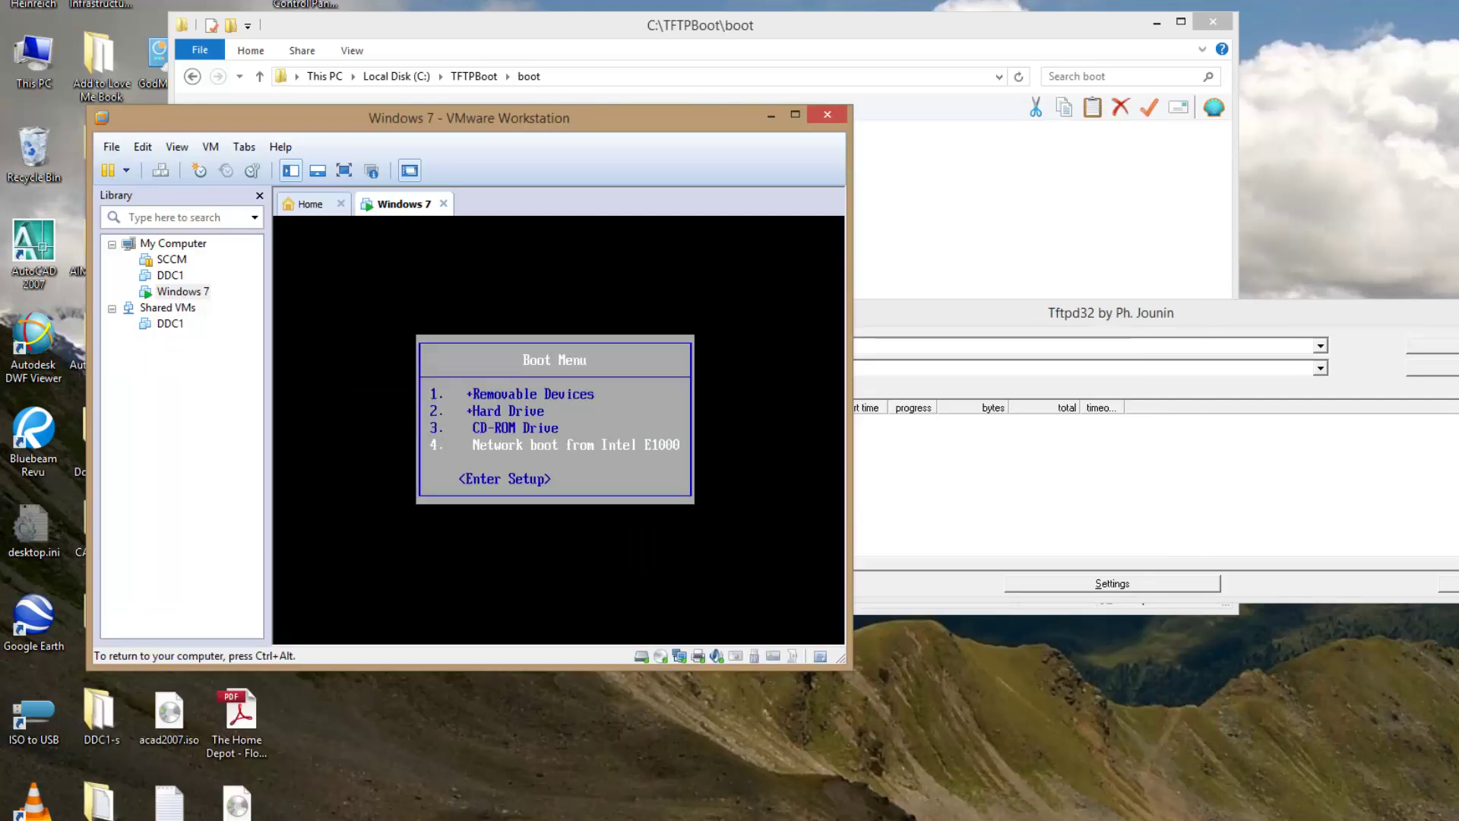
pyautogui.press('Return')
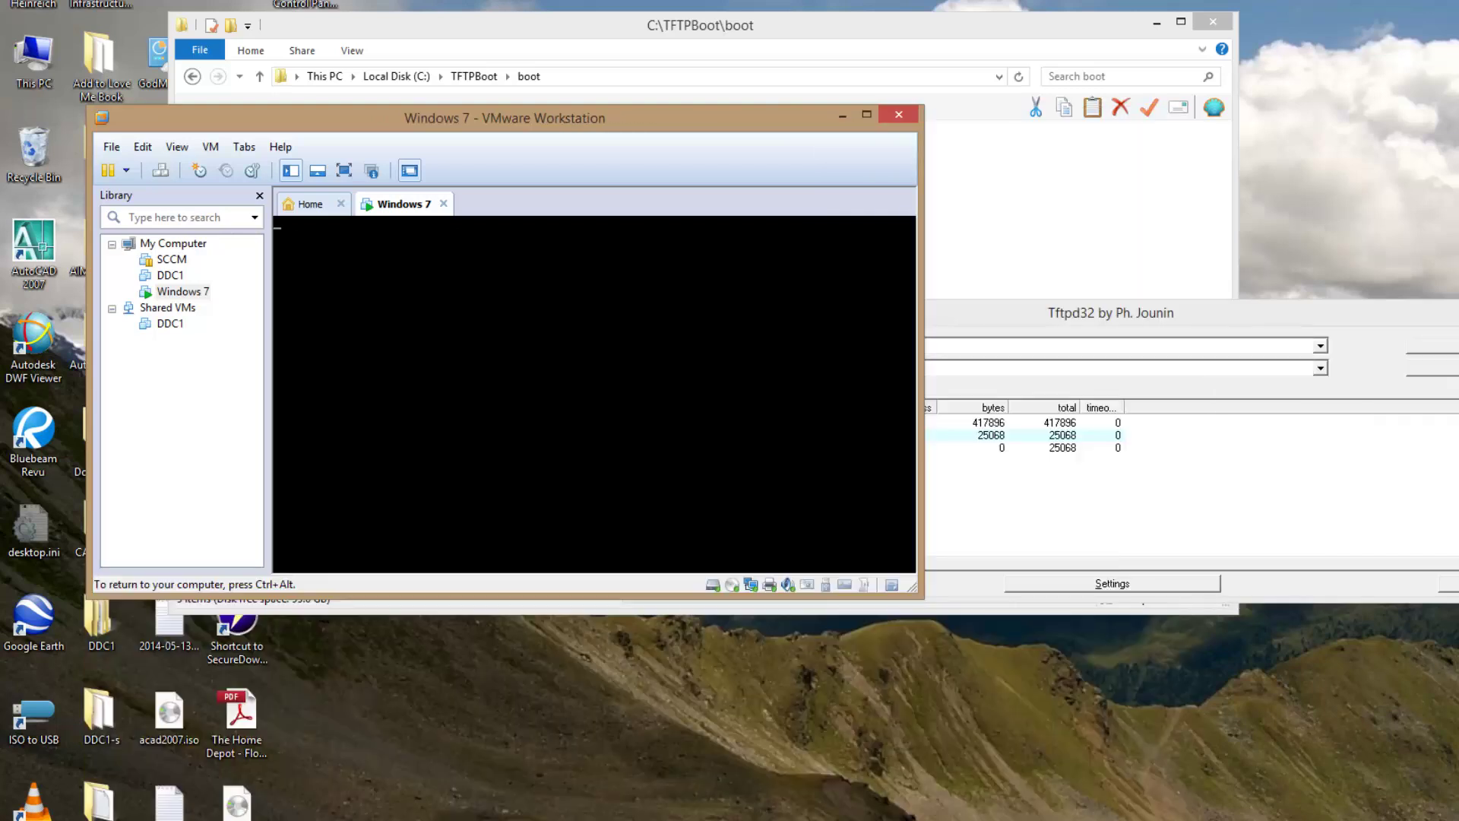
pyautogui.hotkey('ctrl', 'alt')
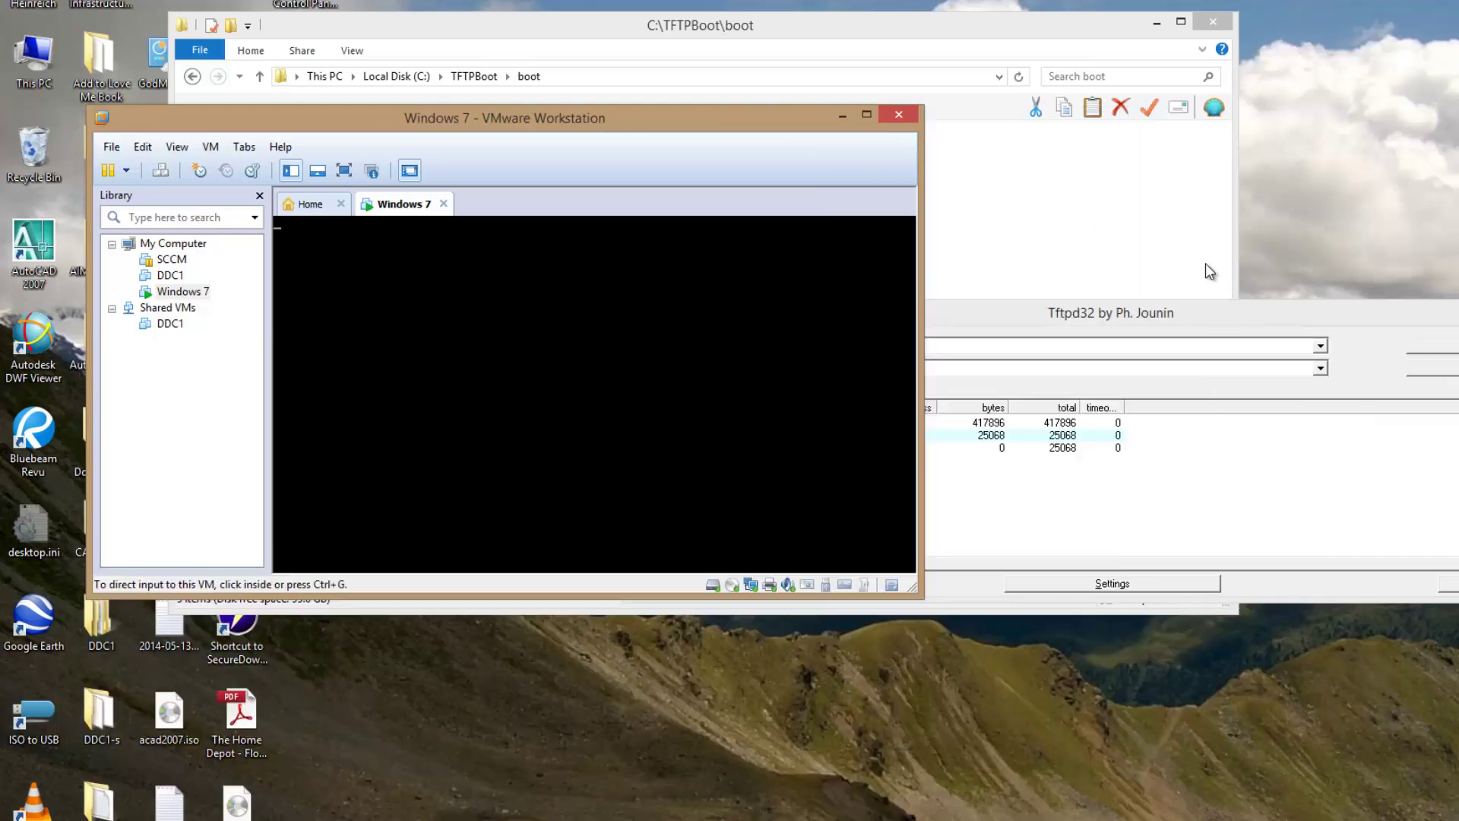
pyautogui.moveTo(1142, 325); pyautogui.dragTo(1261, 275)
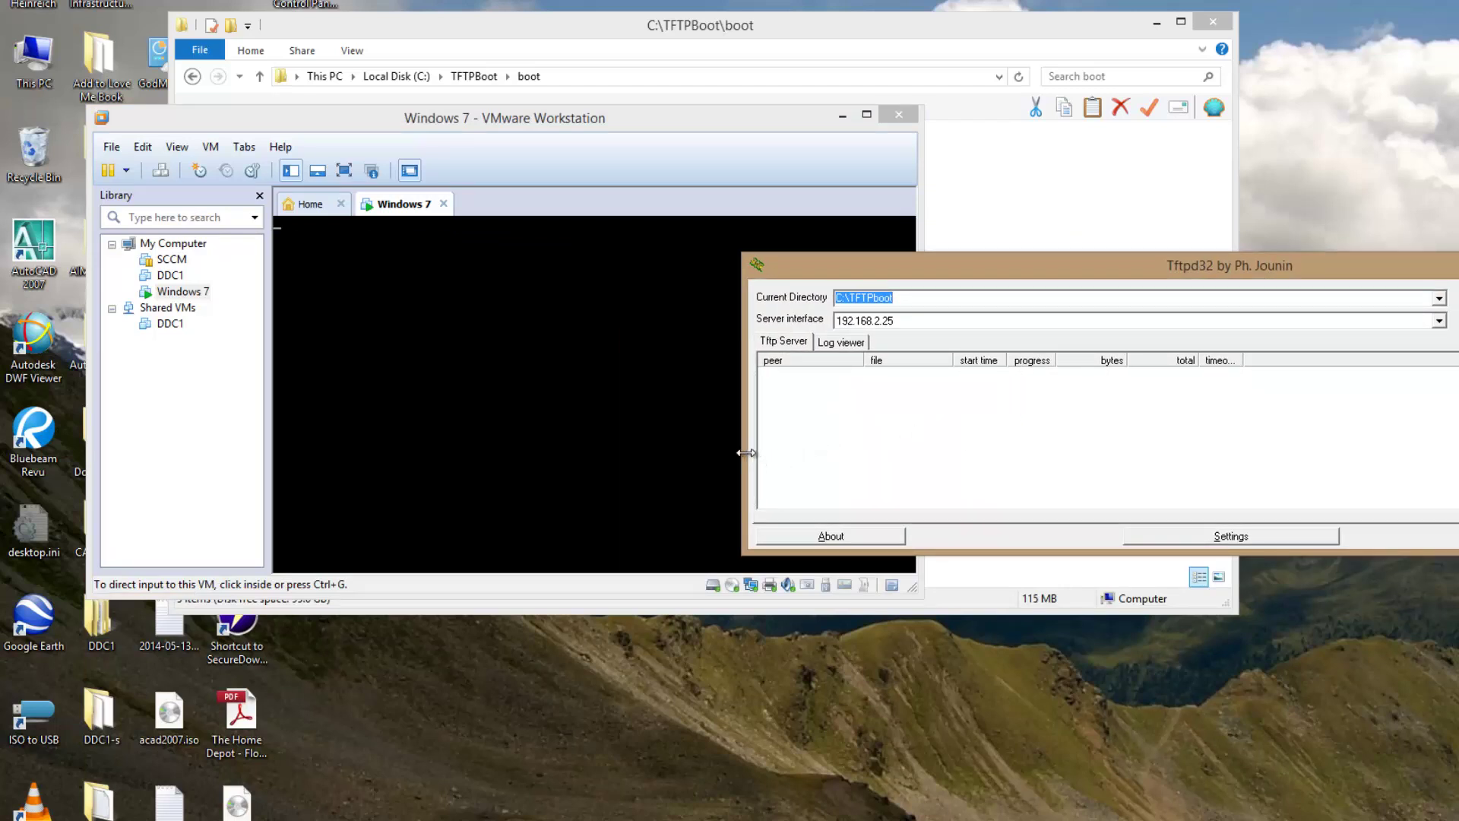
pyautogui.moveTo(745, 453); pyautogui.dragTo(967, 454)
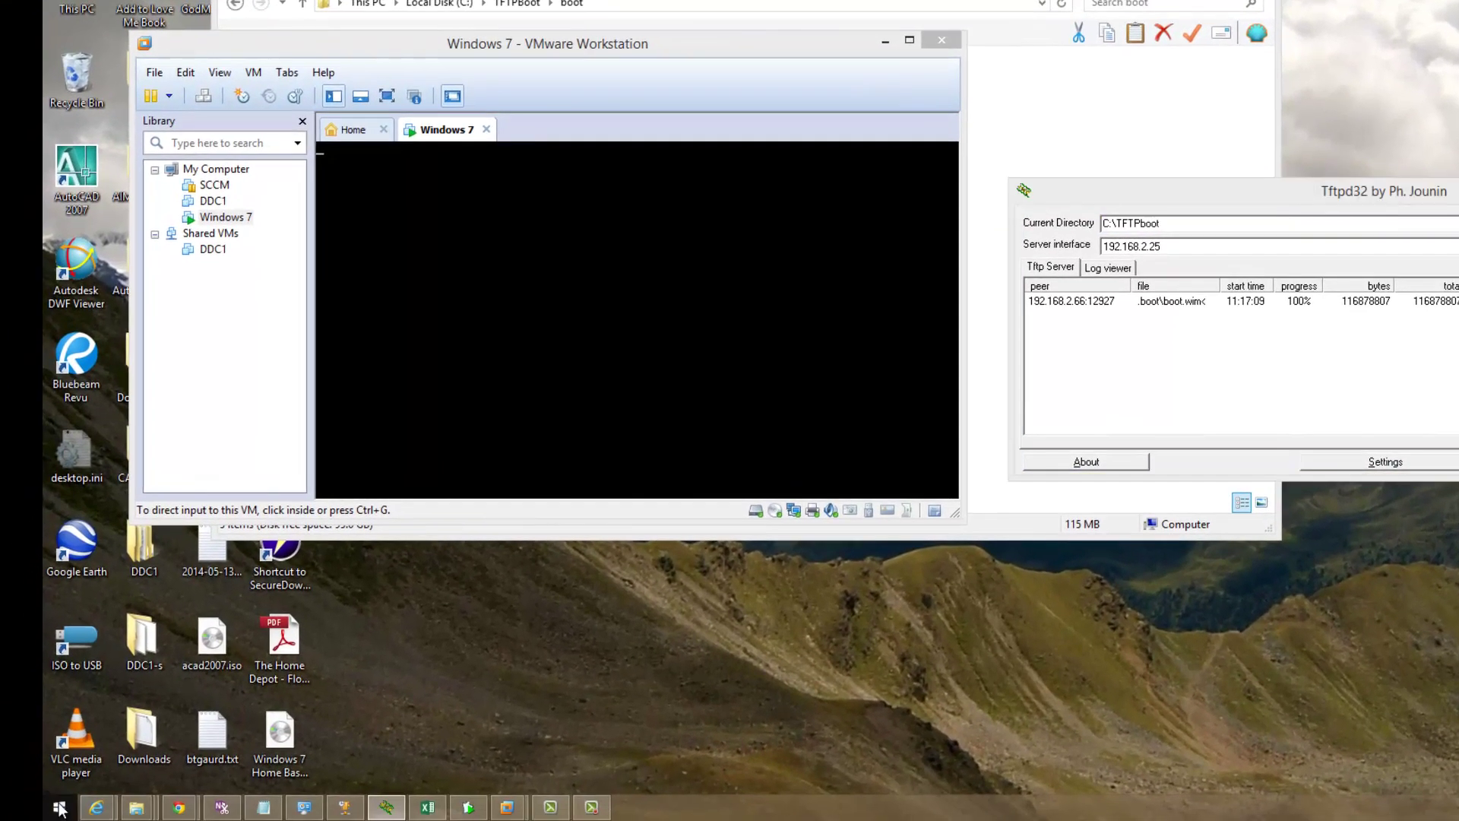
# Browse Start menu programs to the 3Com Boot Services entries, then shift the VMware window right
pyautogui.click(59, 807)
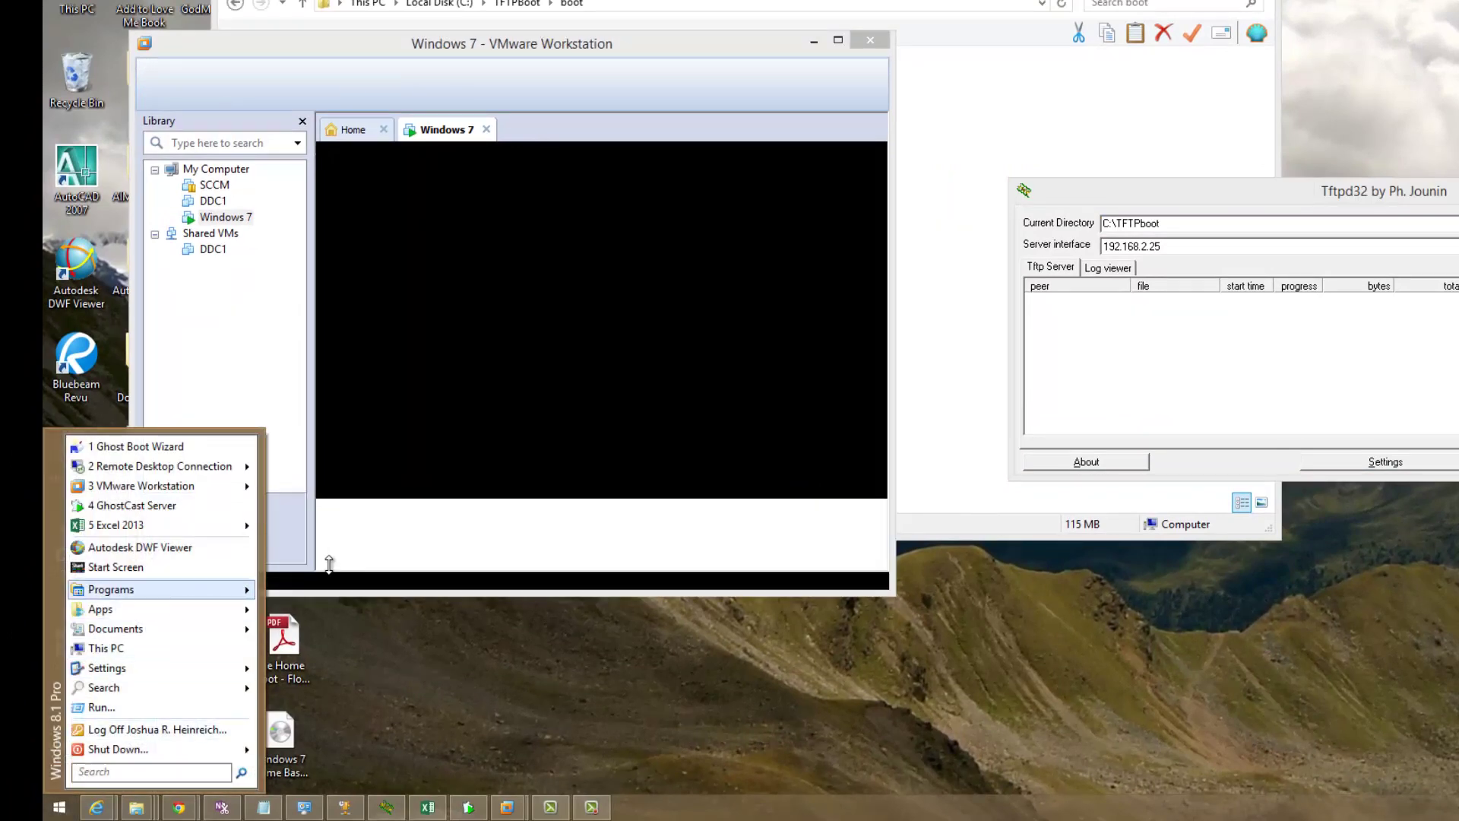
pyautogui.click(160, 589)
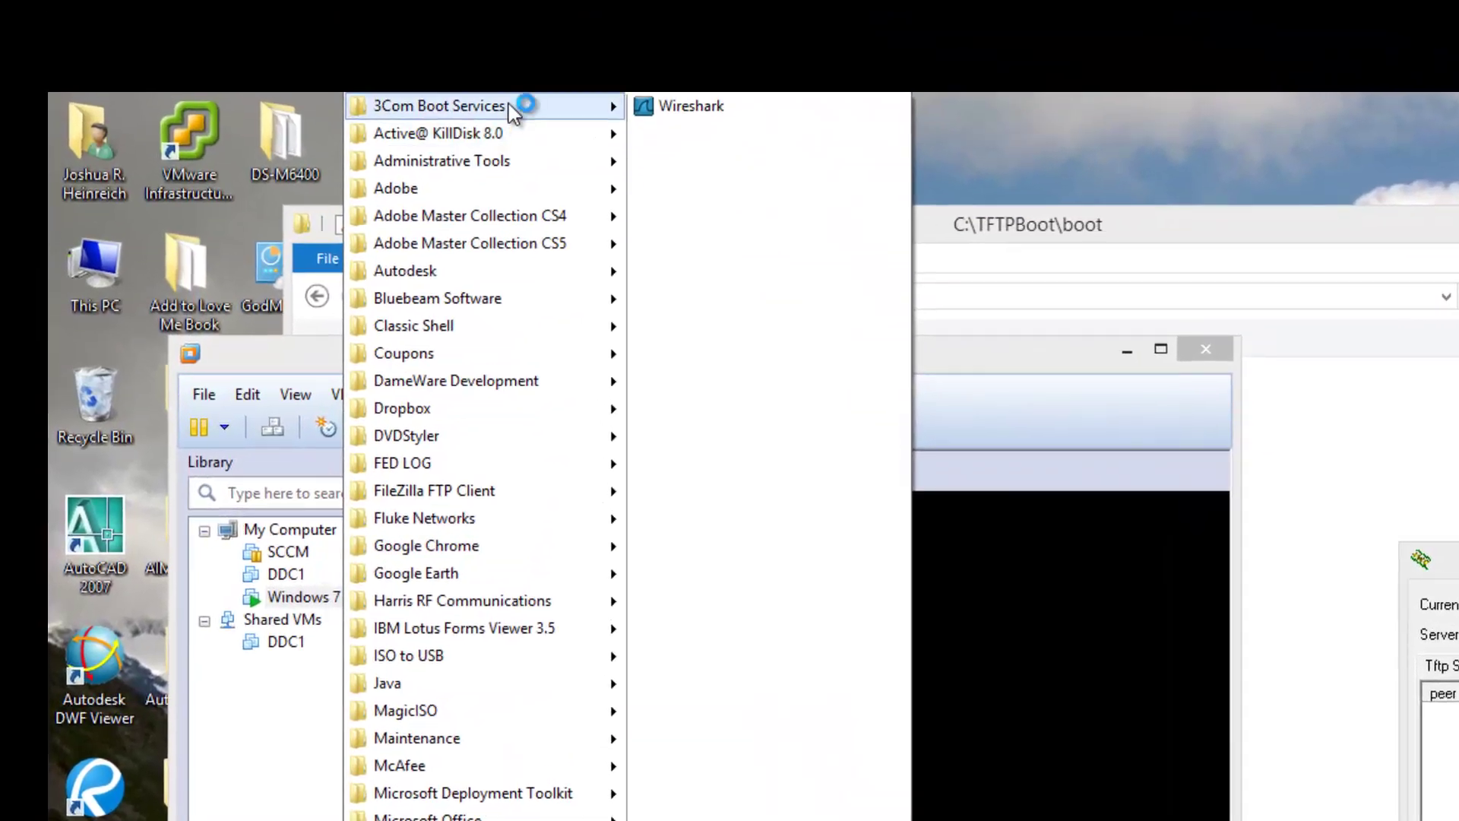
pyautogui.moveTo(507, 80)
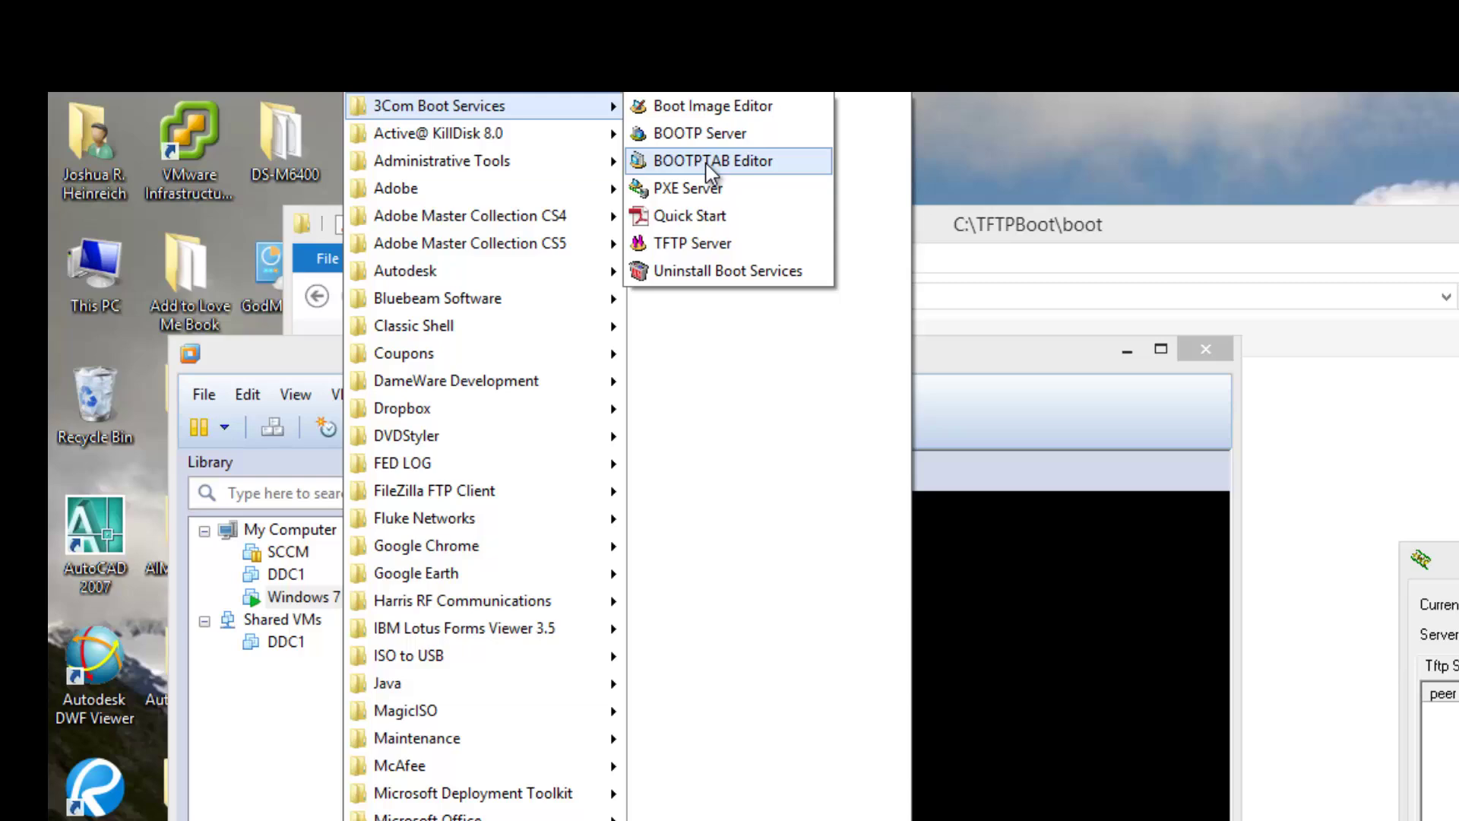
pyautogui.moveTo(1016, 354); pyautogui.dragTo(1187, 330)
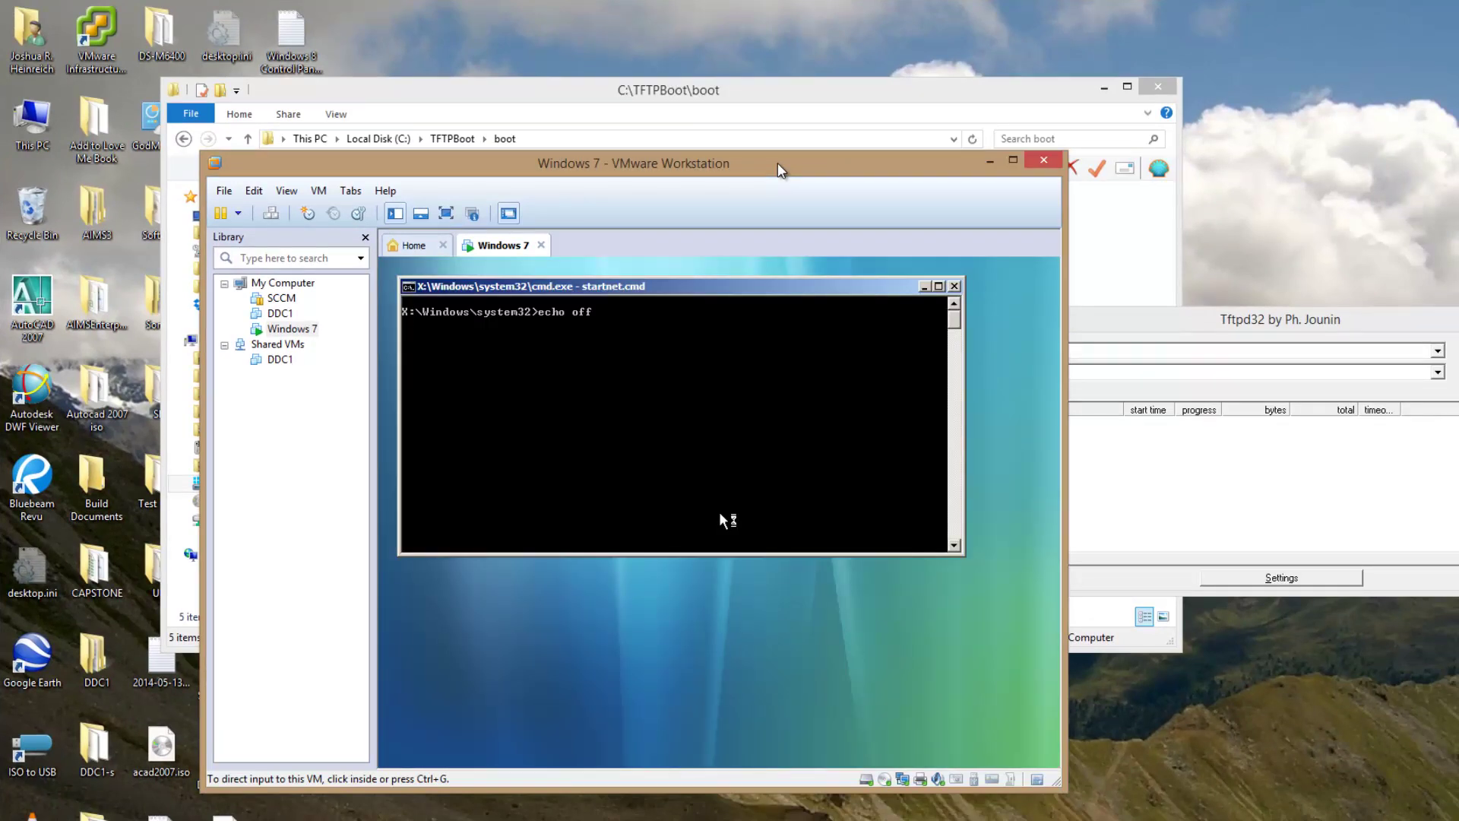
# In the VM's Ghost32, start joining a GhostCast Multicast session named 'a'
pyautogui.click(707, 620)
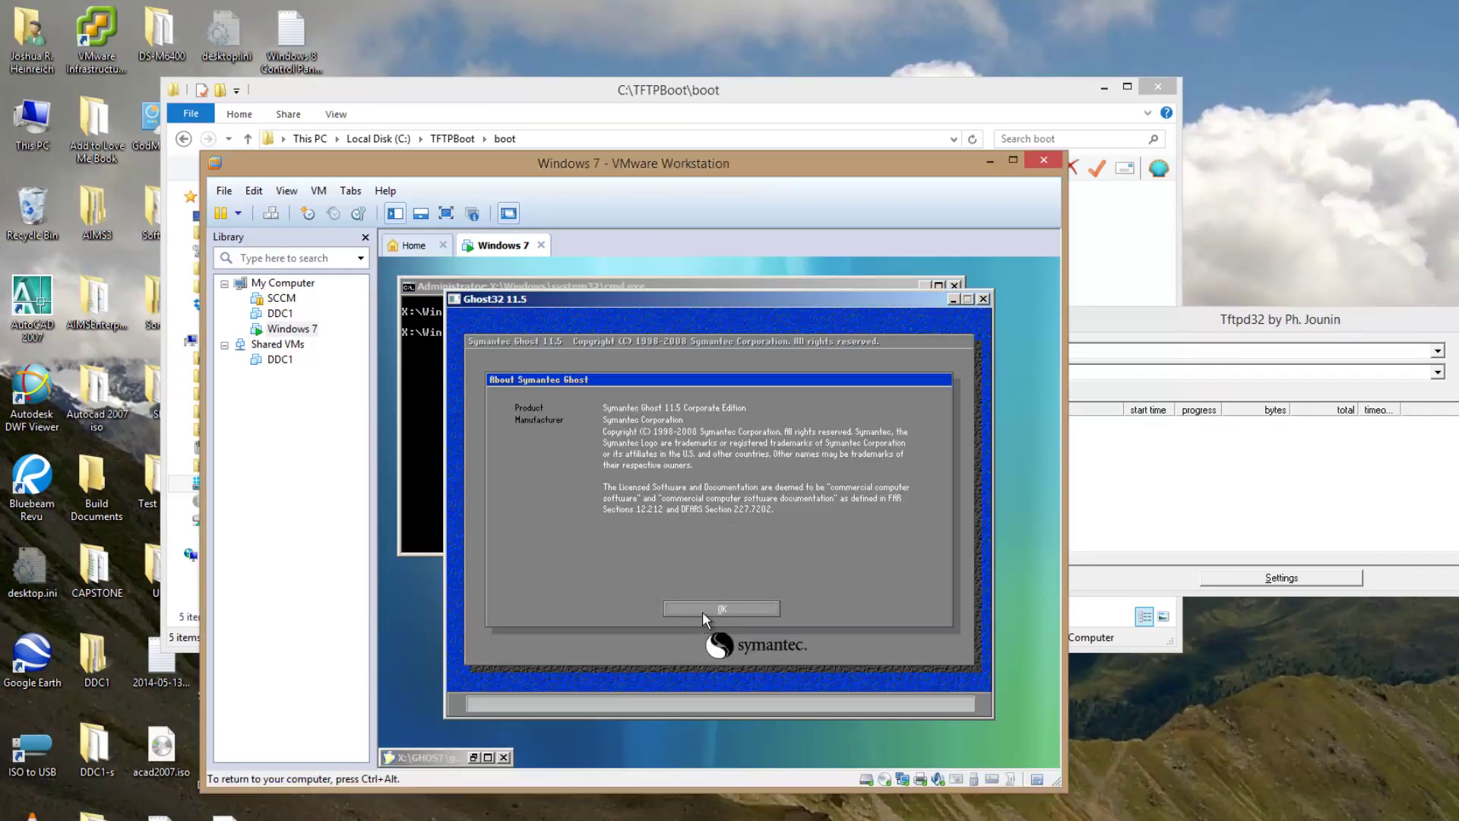
pyautogui.click(698, 612)
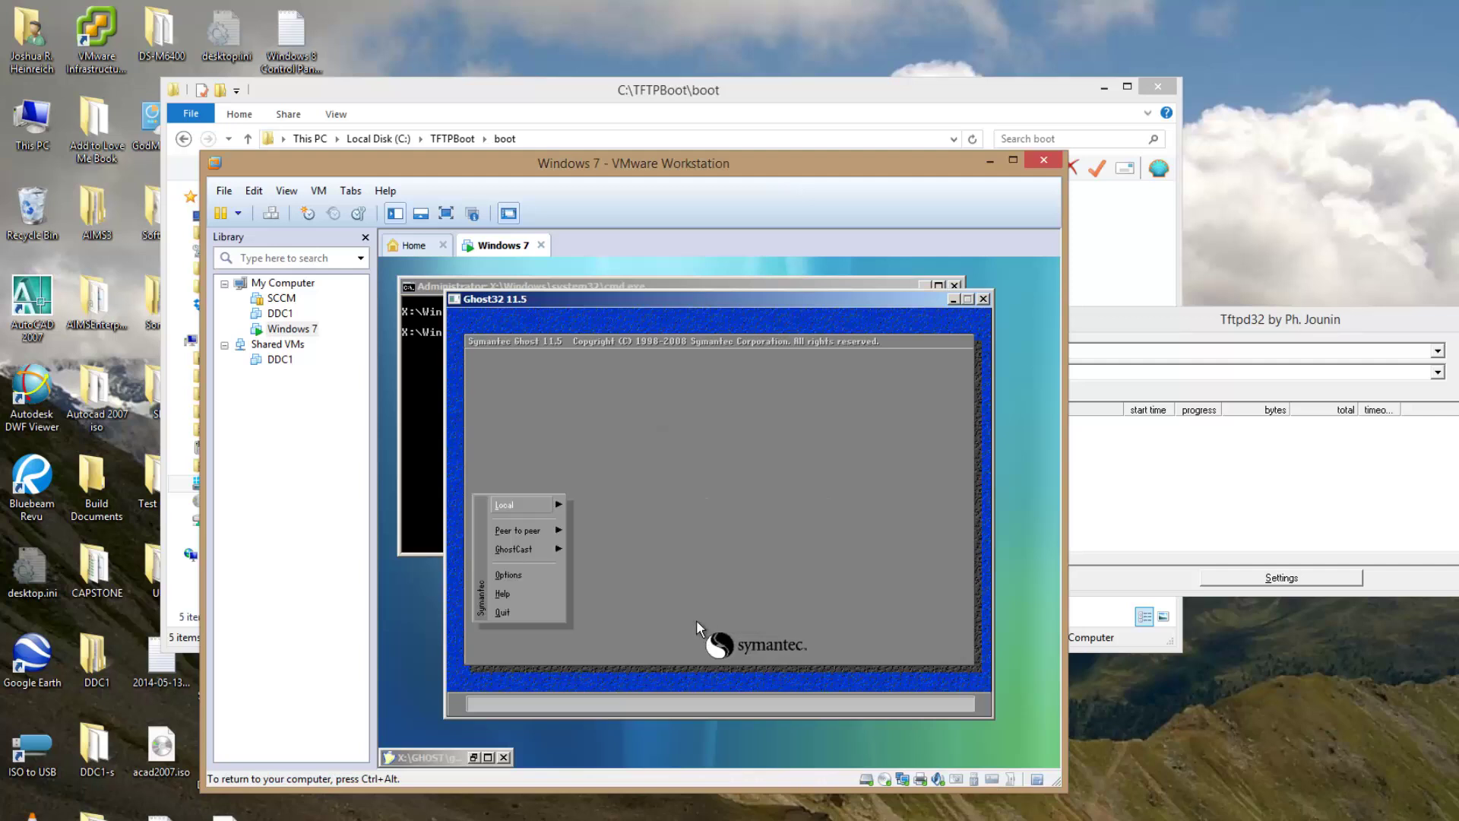
pyautogui.click(534, 548)
pyautogui.click(588, 552)
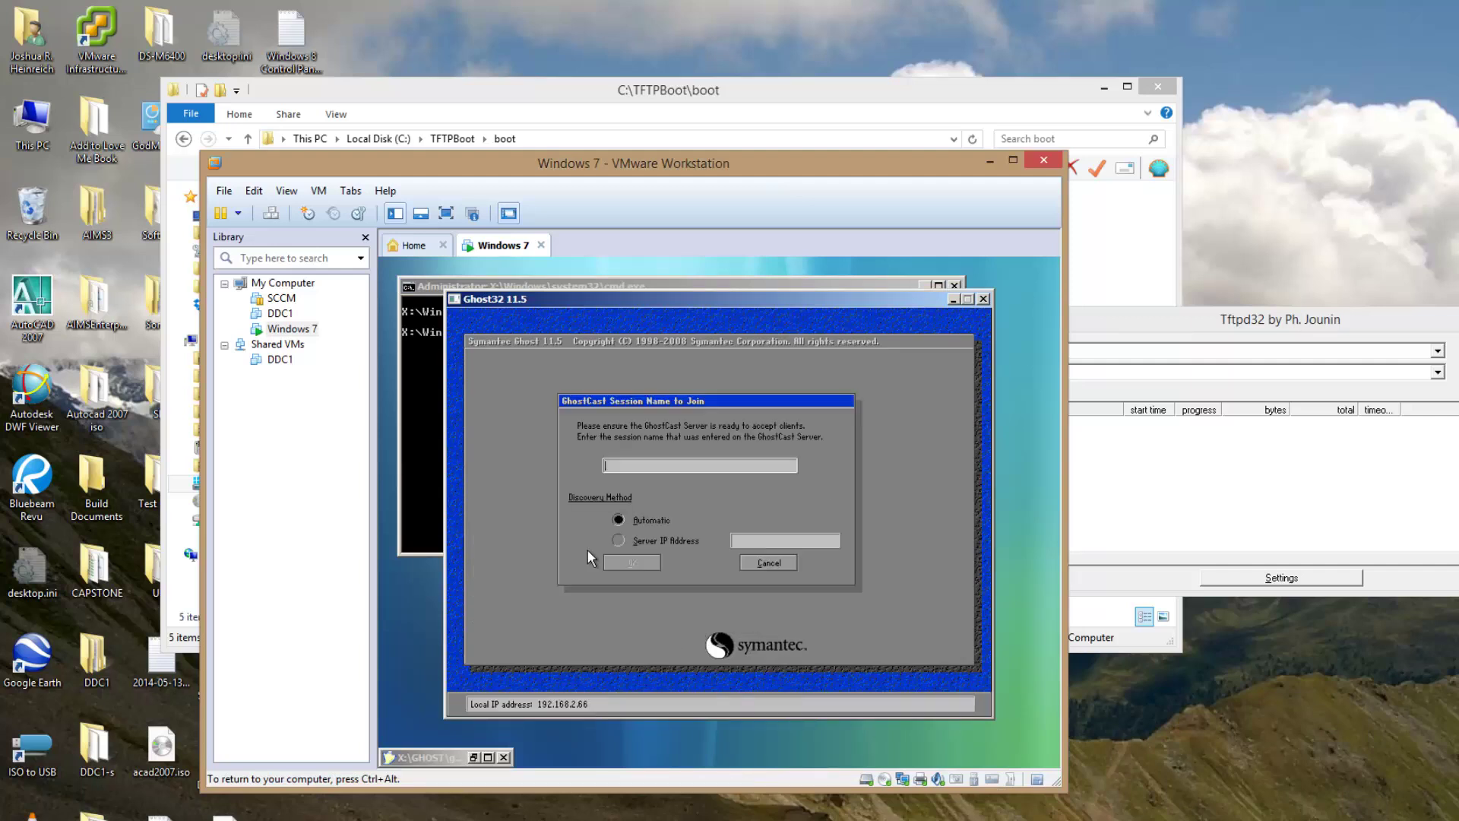
pyautogui.write('a')
# Set GhostCast Server to restore Test.gho and accept clients for session a
pyautogui.hotkey('alt', 'Tab')
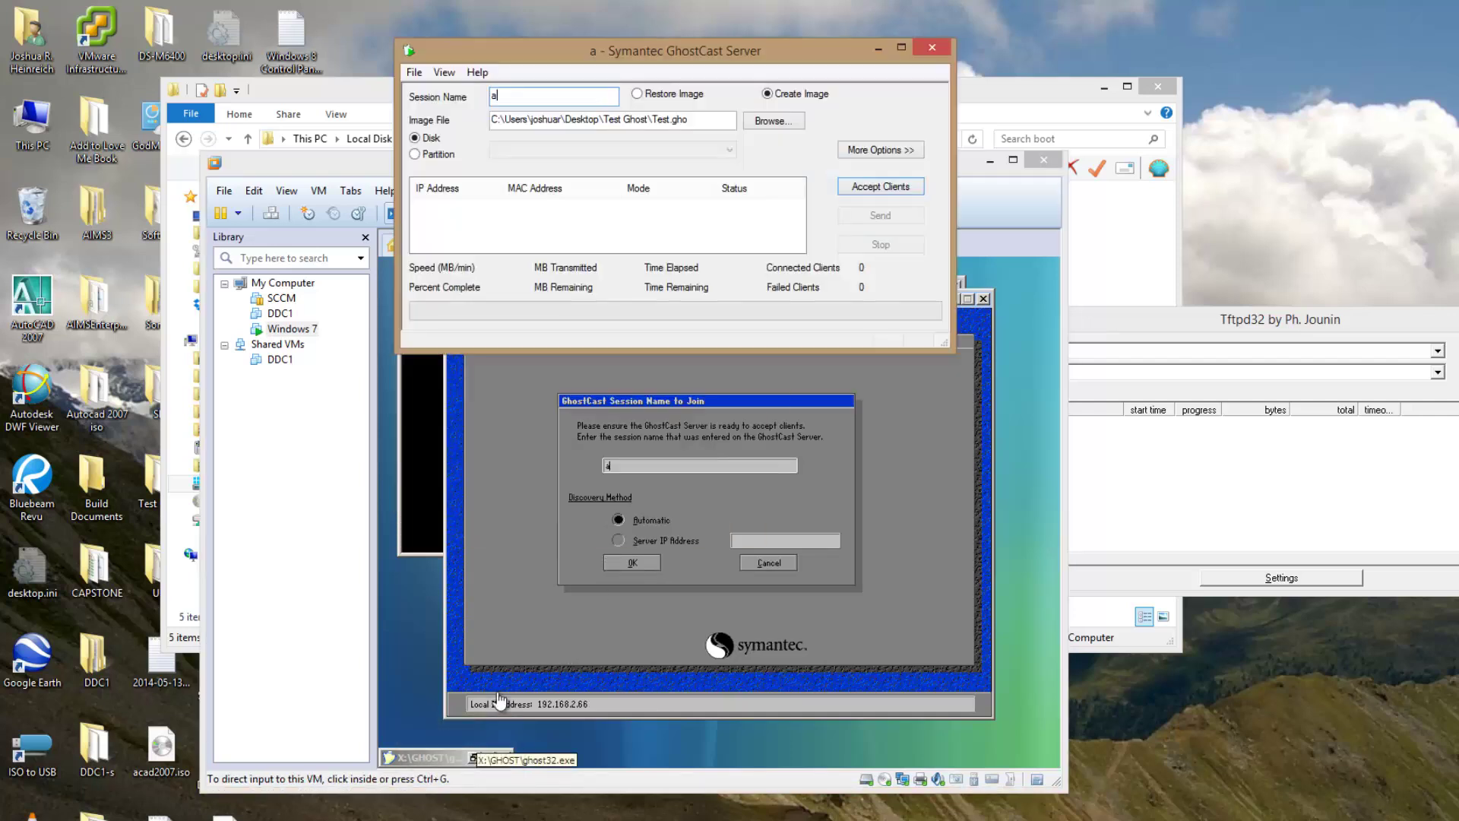
pyautogui.click(857, 190)
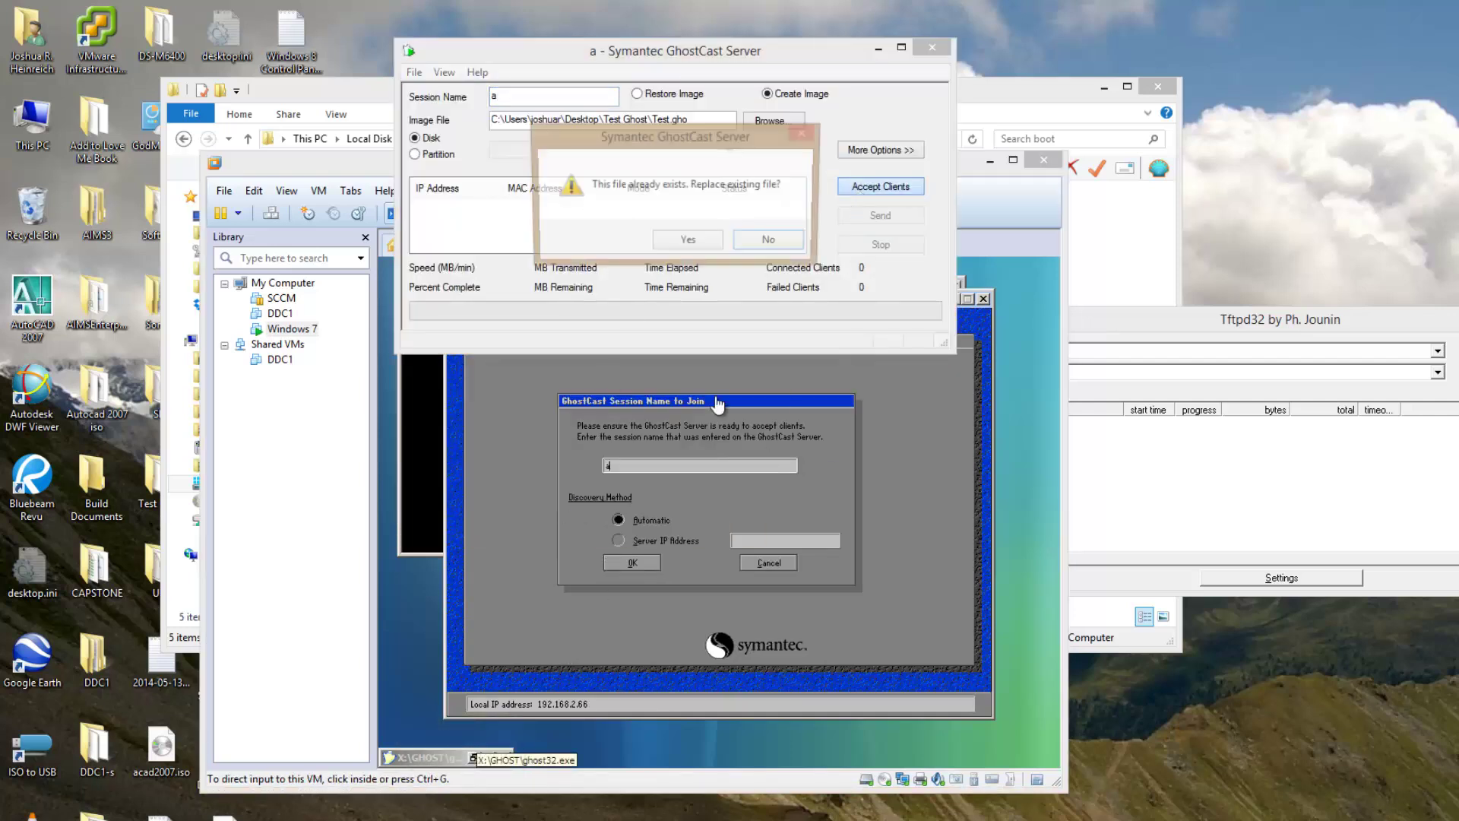
pyautogui.click(771, 242)
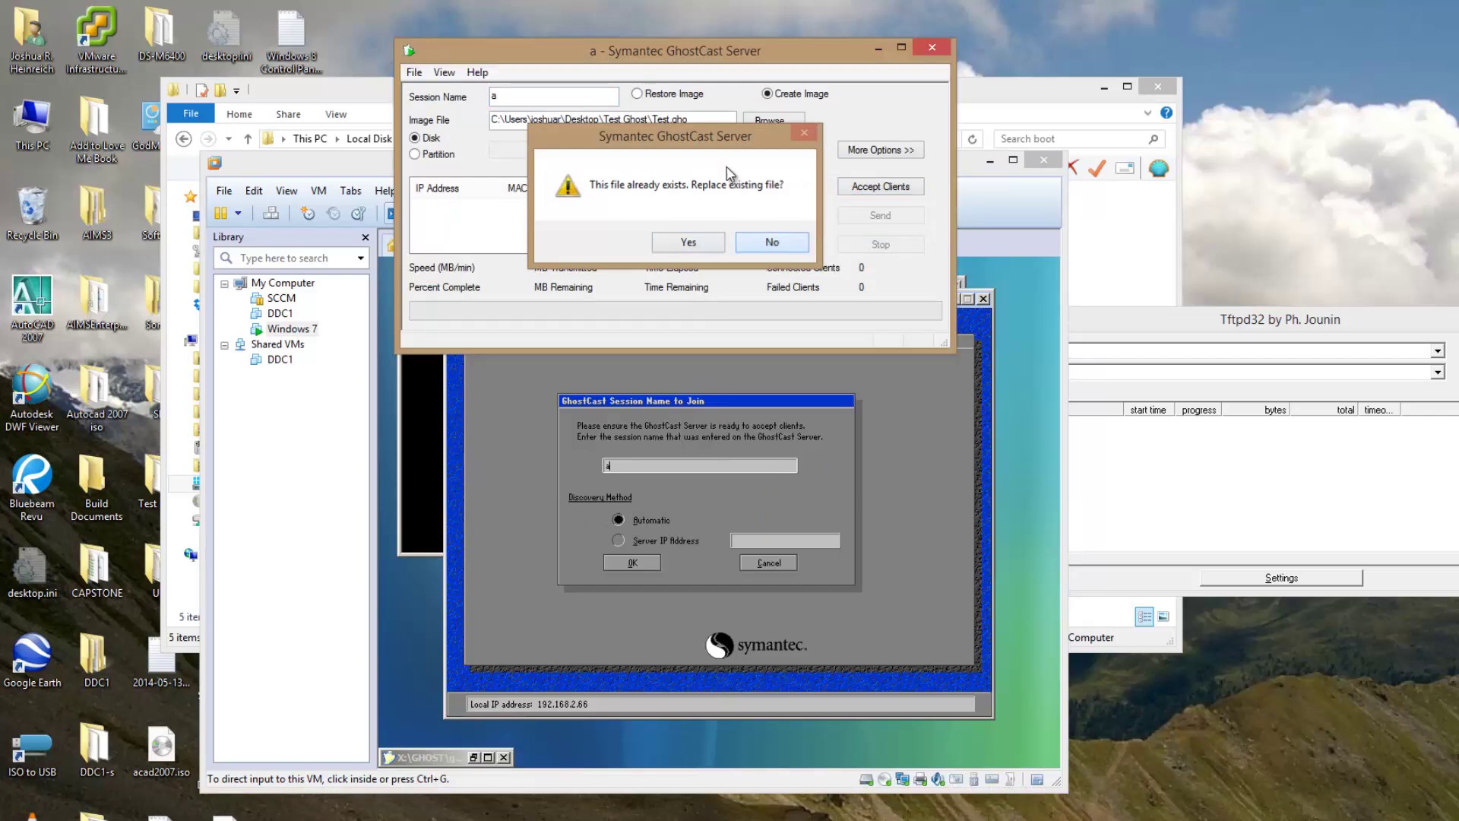
pyautogui.click(772, 122)
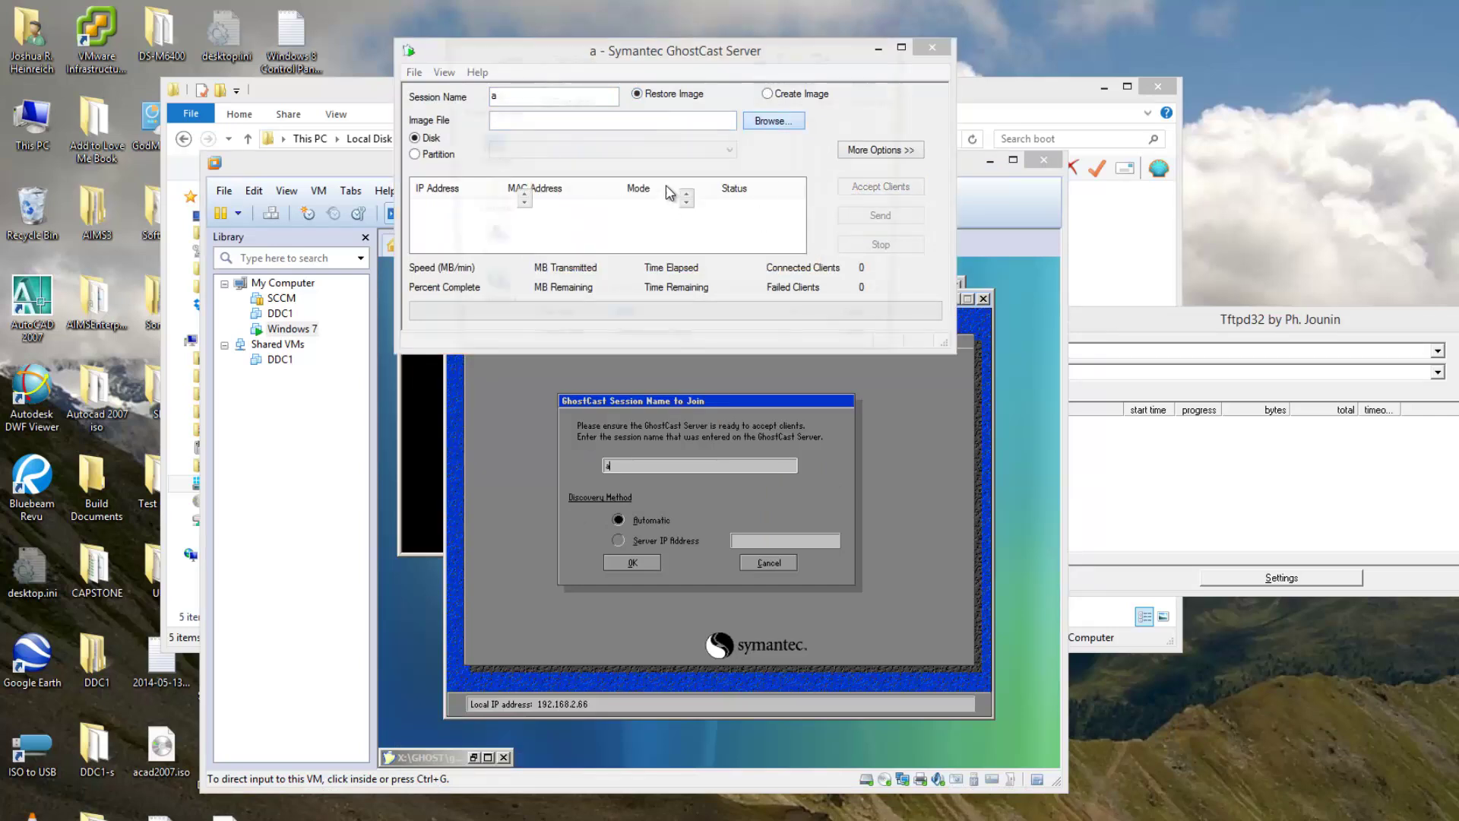
pyautogui.click(631, 101)
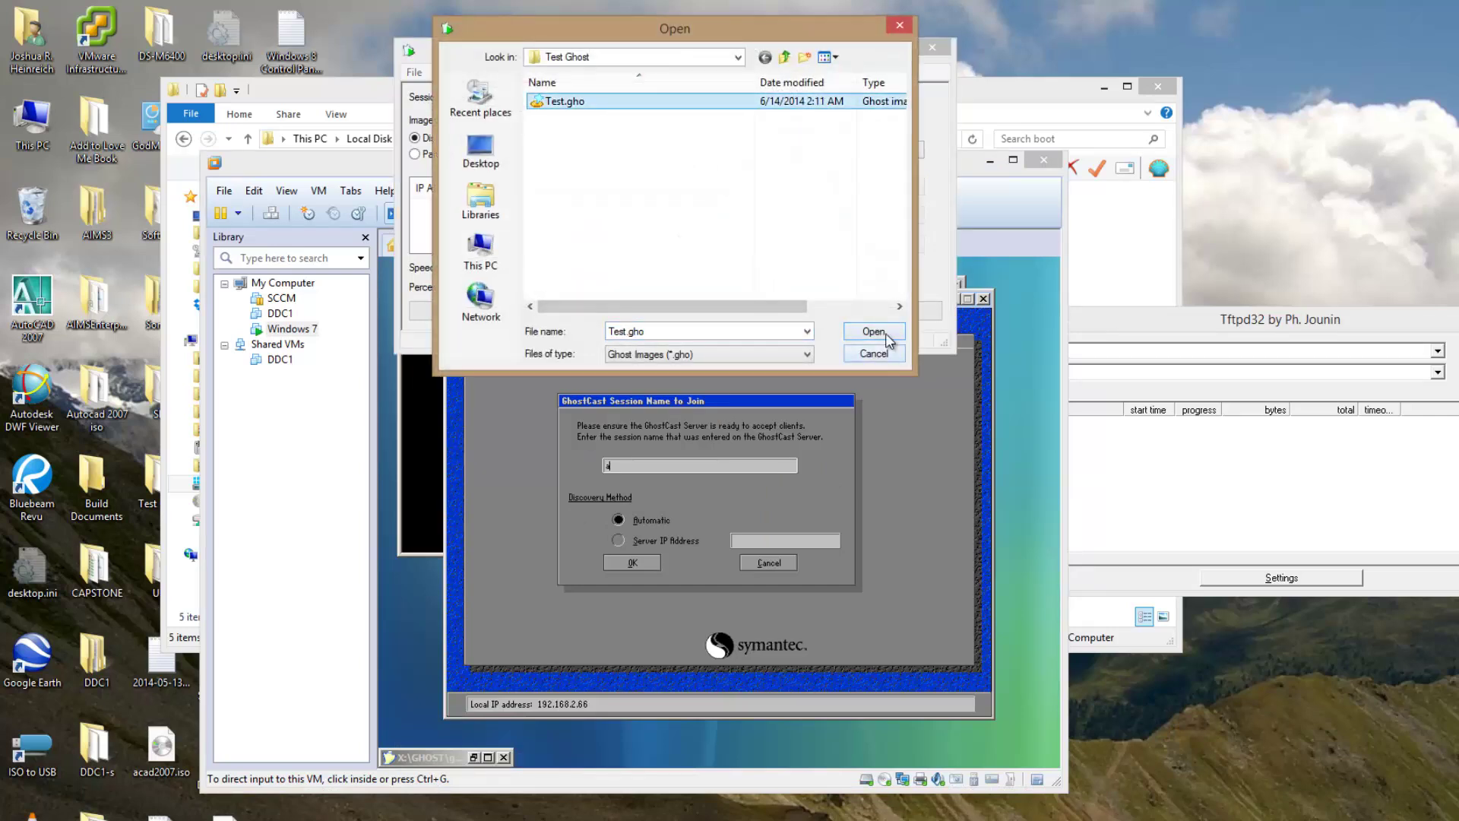
pyautogui.click(874, 332)
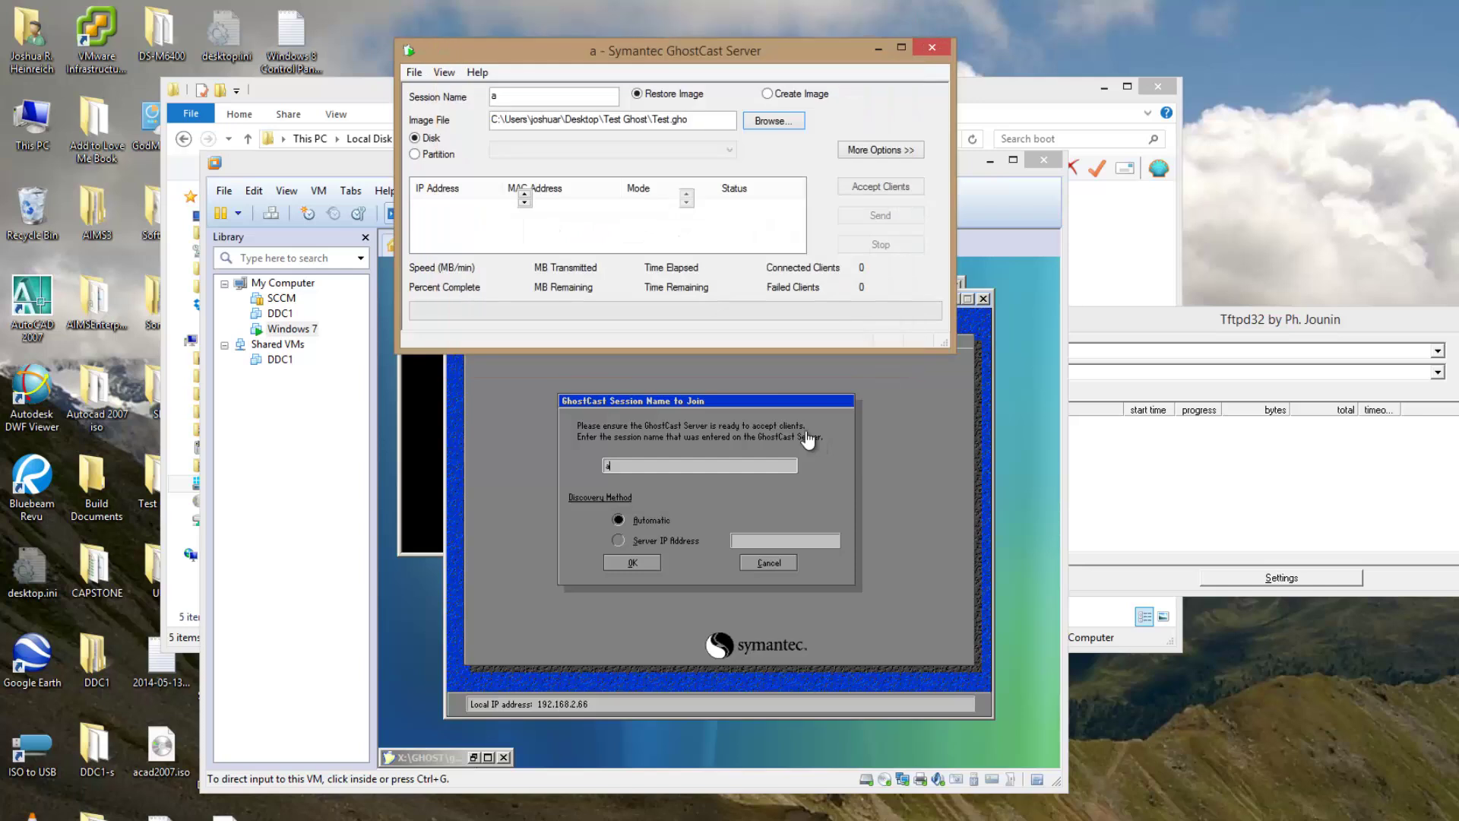
pyautogui.click(857, 200)
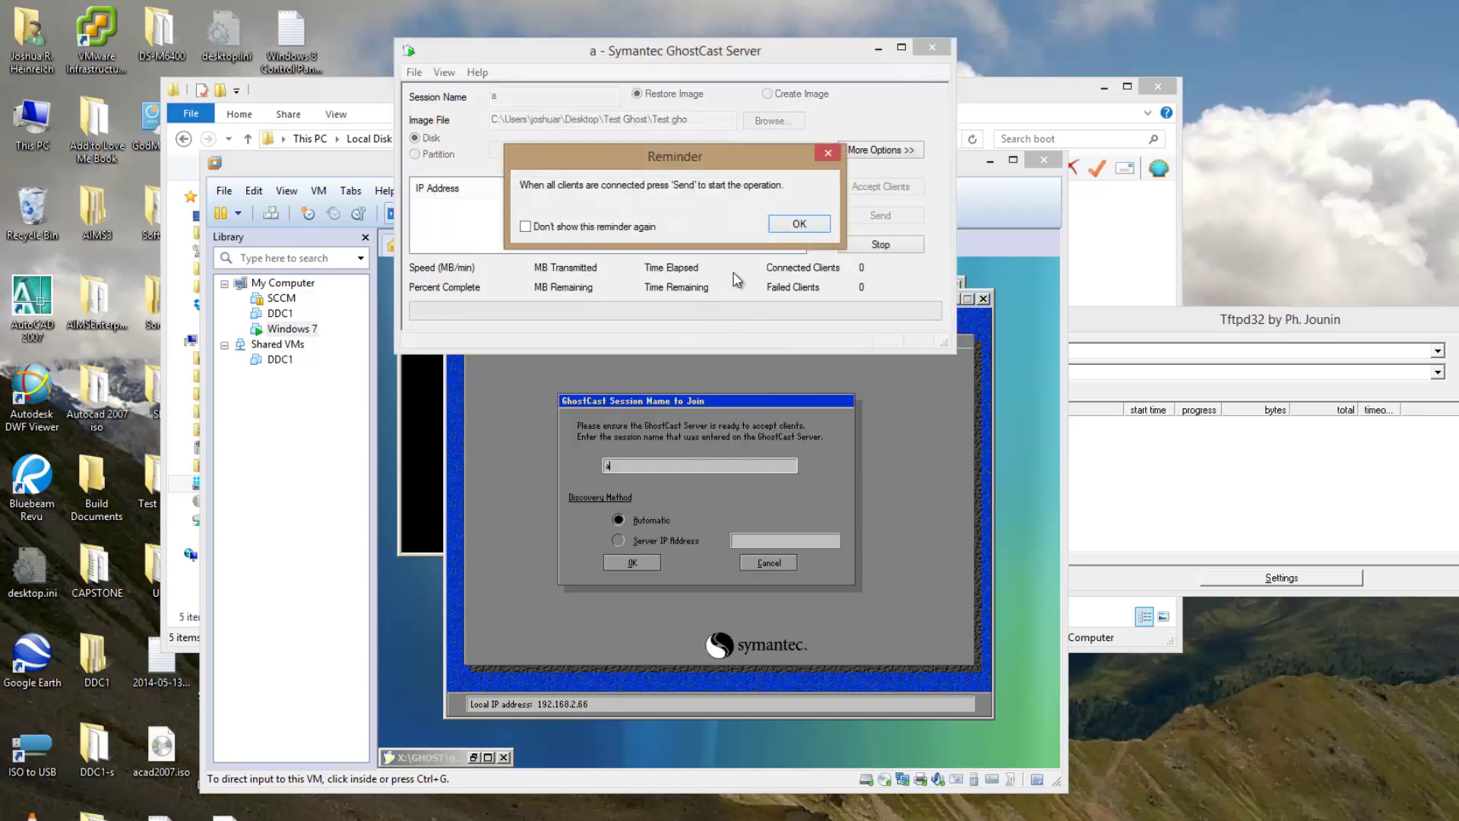
pyautogui.click(798, 224)
# Join session a from the VM, restoring onto the first local drive with the default partition layout
pyautogui.click(723, 520)
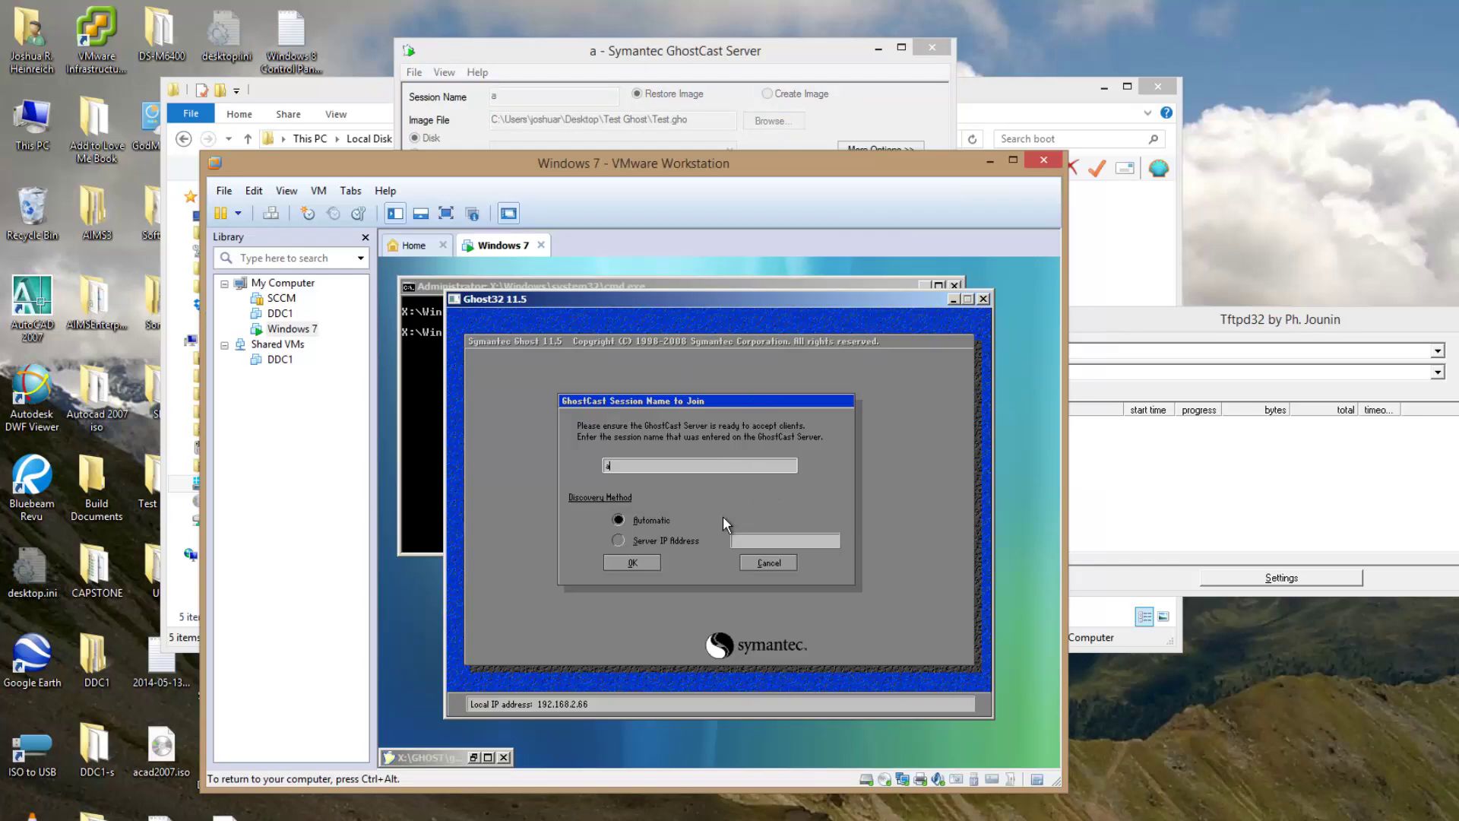
pyautogui.click(642, 562)
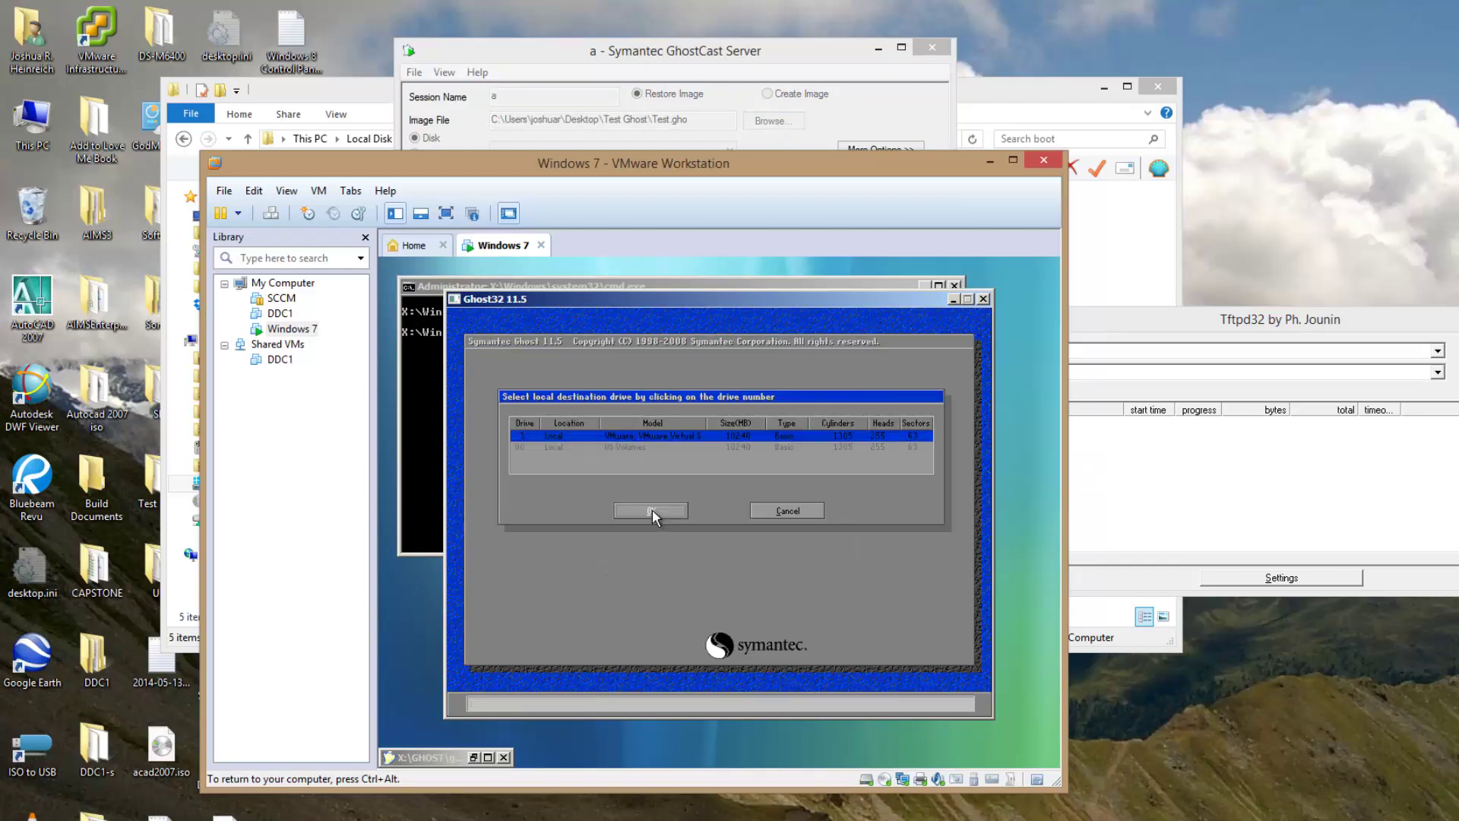
pyautogui.click(653, 509)
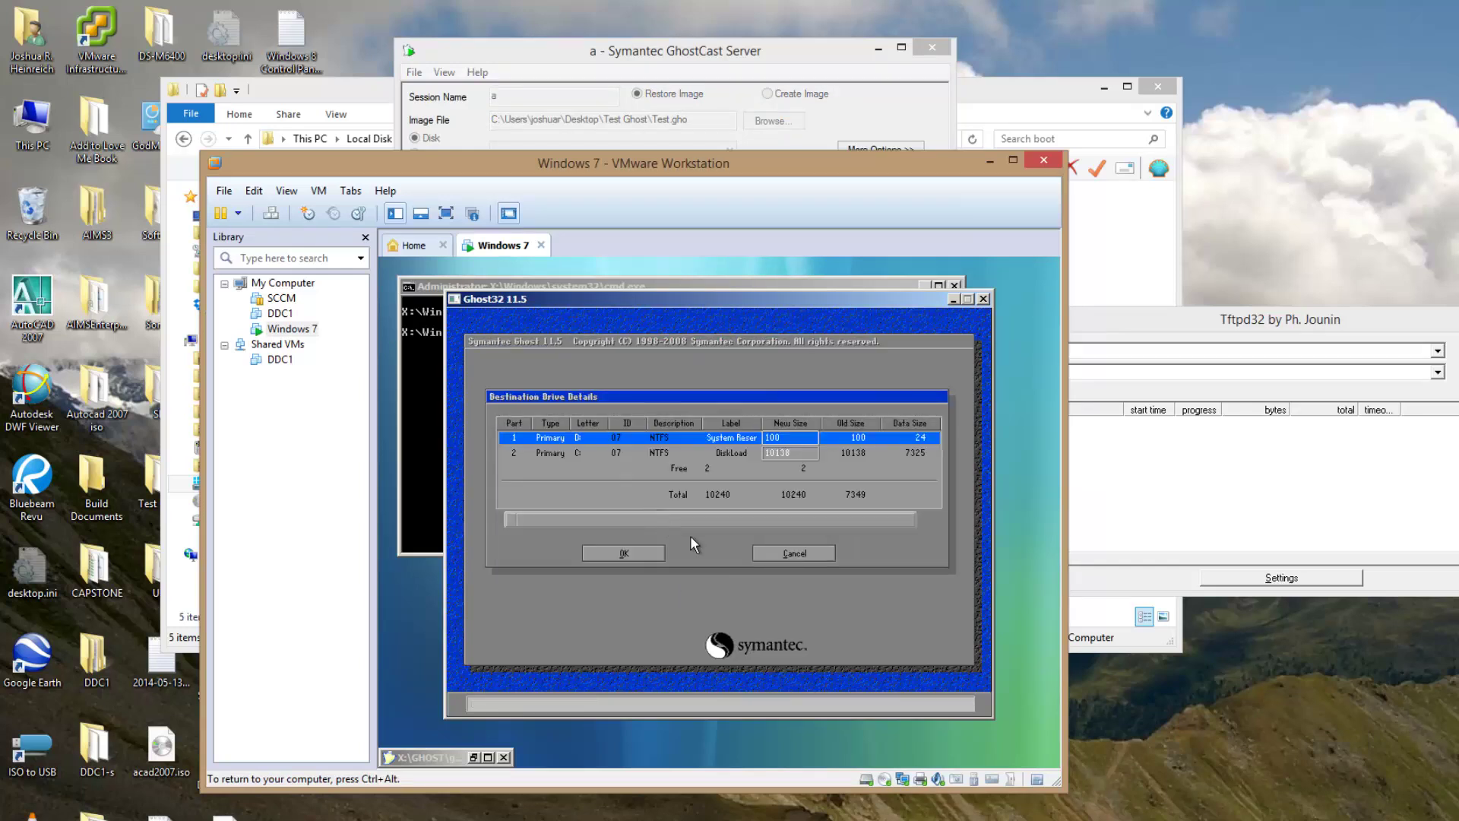
pyautogui.press('Return')
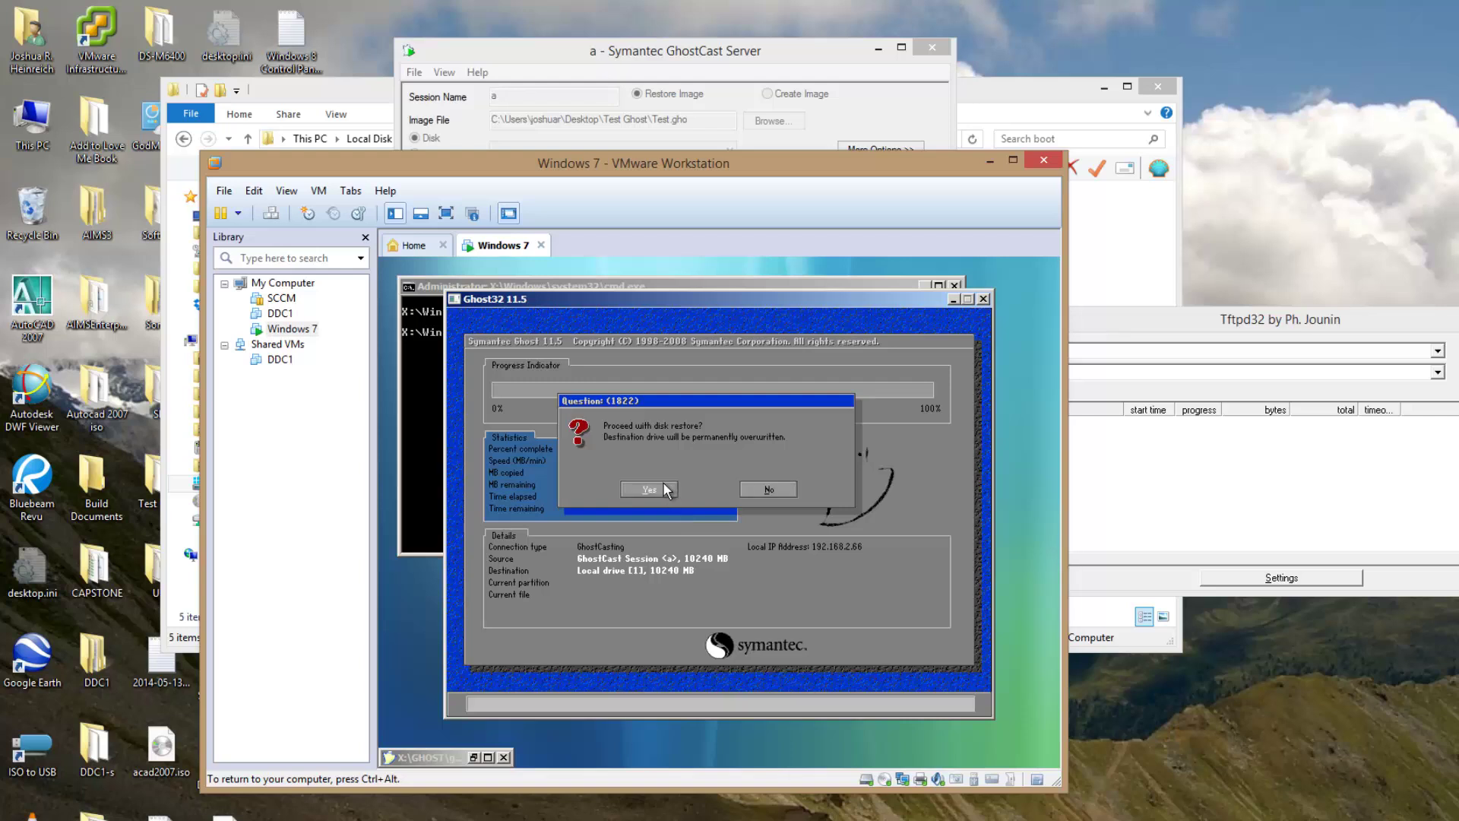
pyautogui.hotkey('ctrl', 'alt')
pyautogui.click(575, 71)
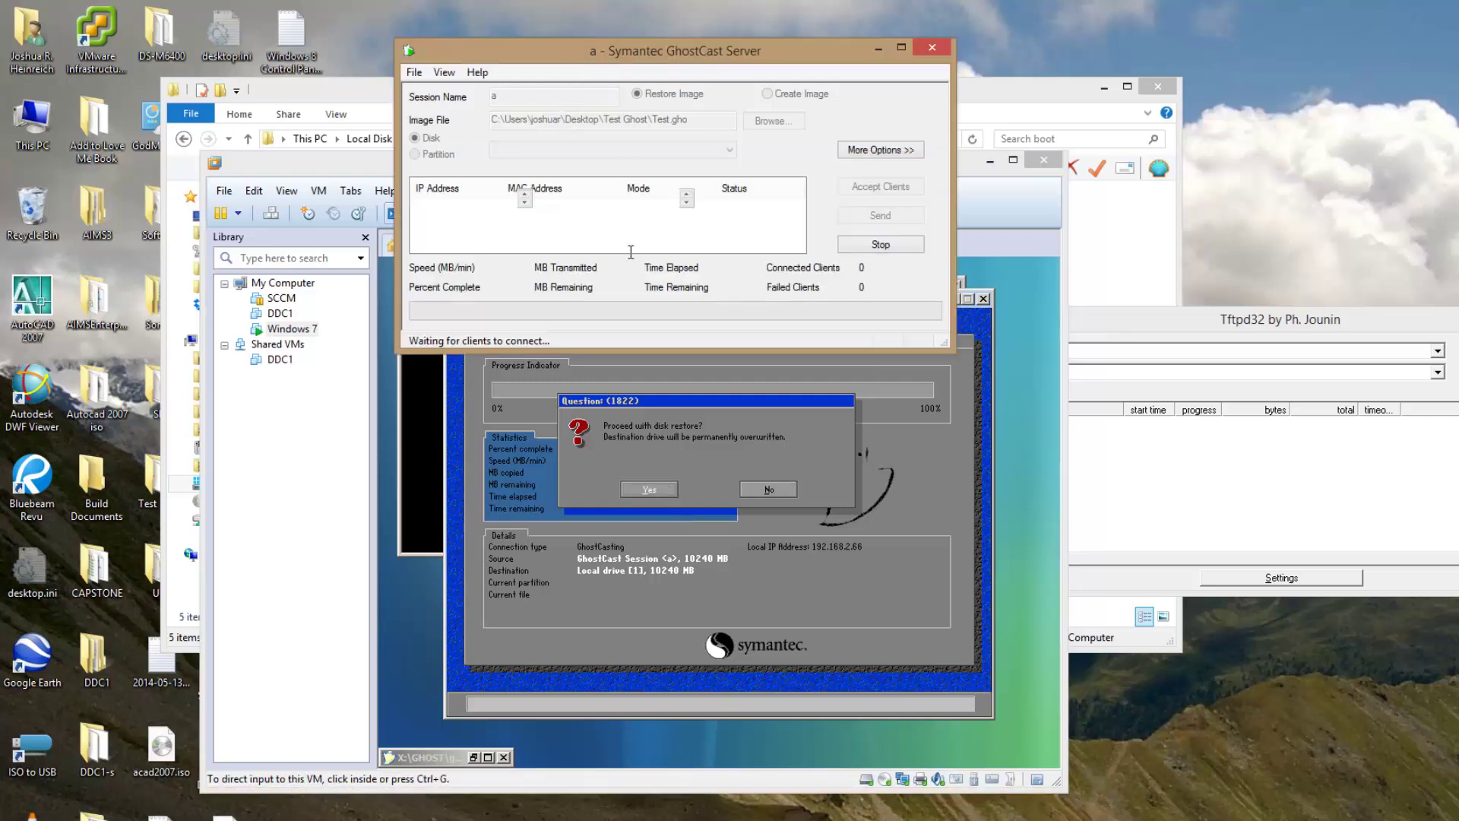